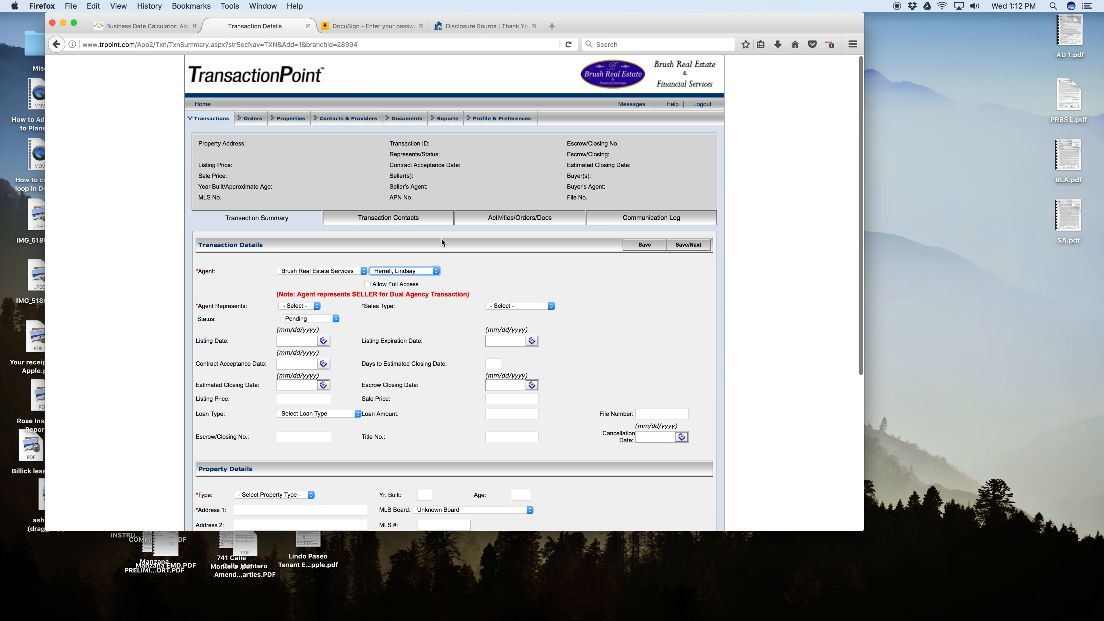
# Set the agent as representing the Seller and the sales type to Resale.
pyautogui.click(305, 307)
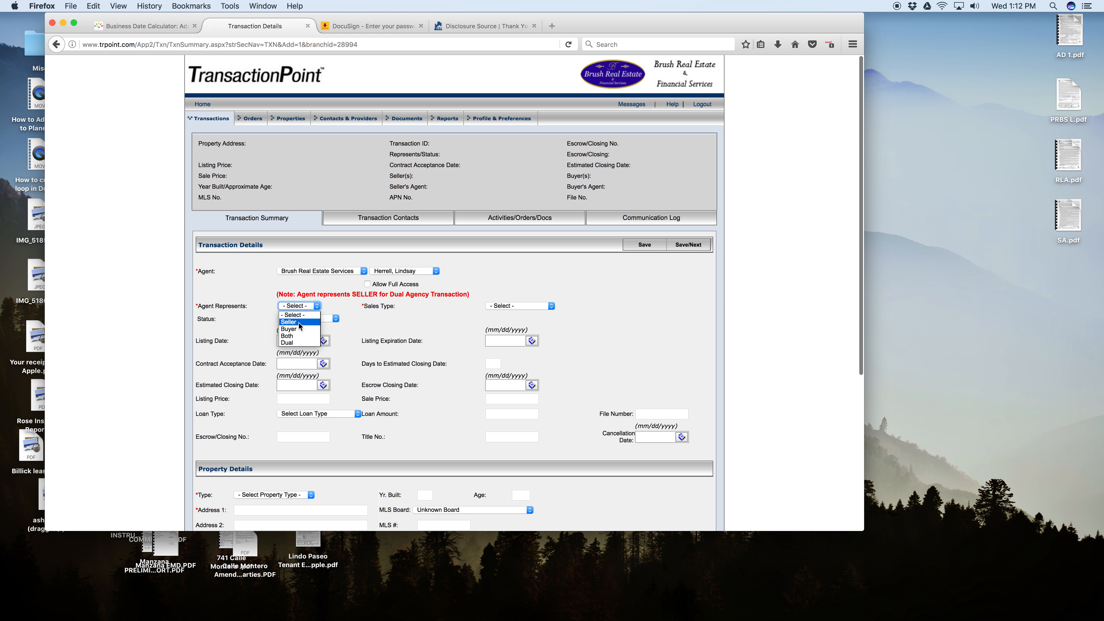
pyautogui.click(299, 322)
pyautogui.click(509, 306)
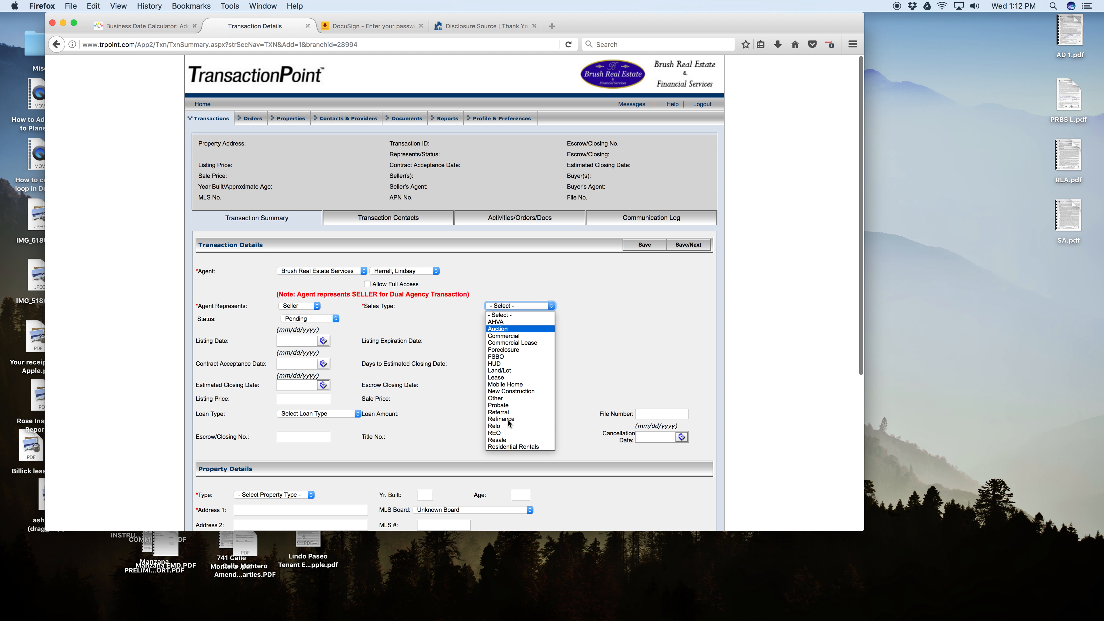
pyautogui.click(503, 442)
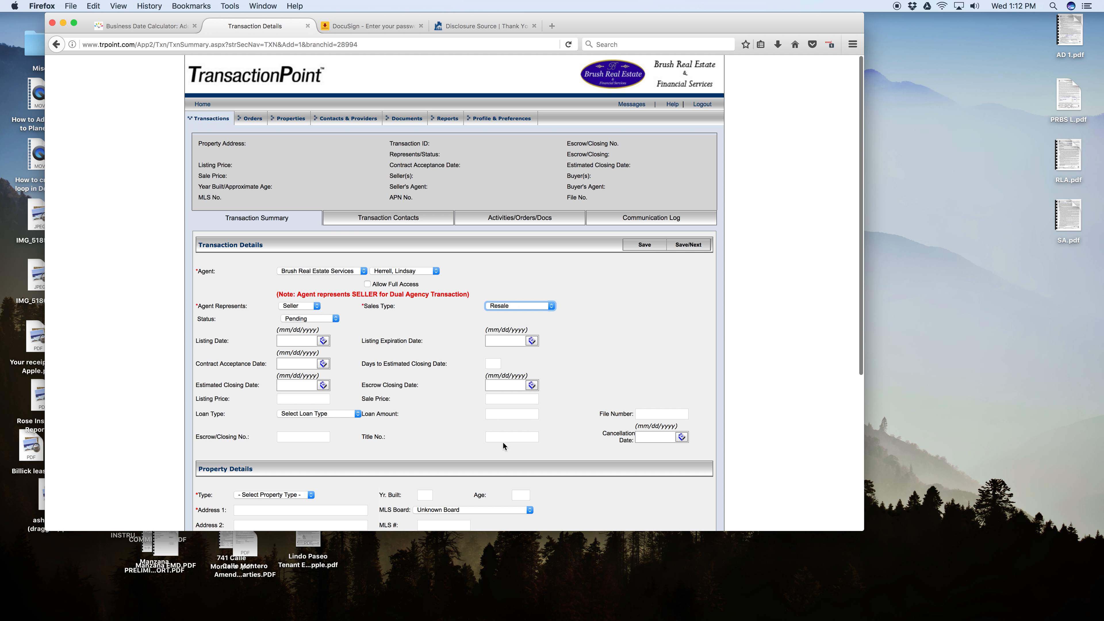
# Consult the residential listing agreement in RLA.pdf for the listing period and set the listing date to 01/12/2017.
pyautogui.click(323, 341)
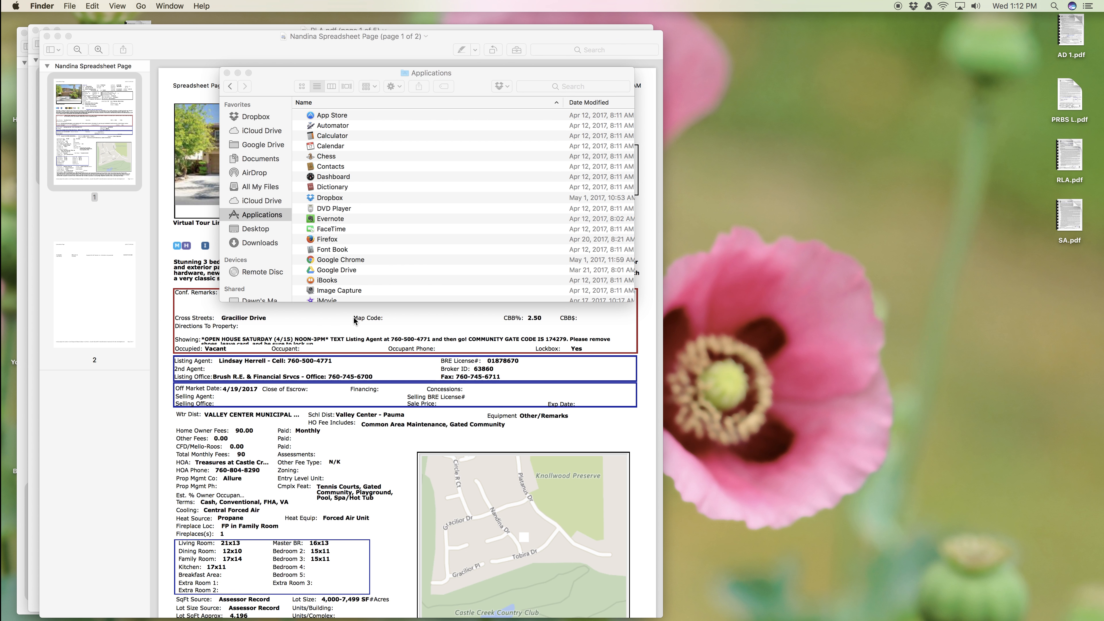
pyautogui.hotkey('ctrl', 'Up')
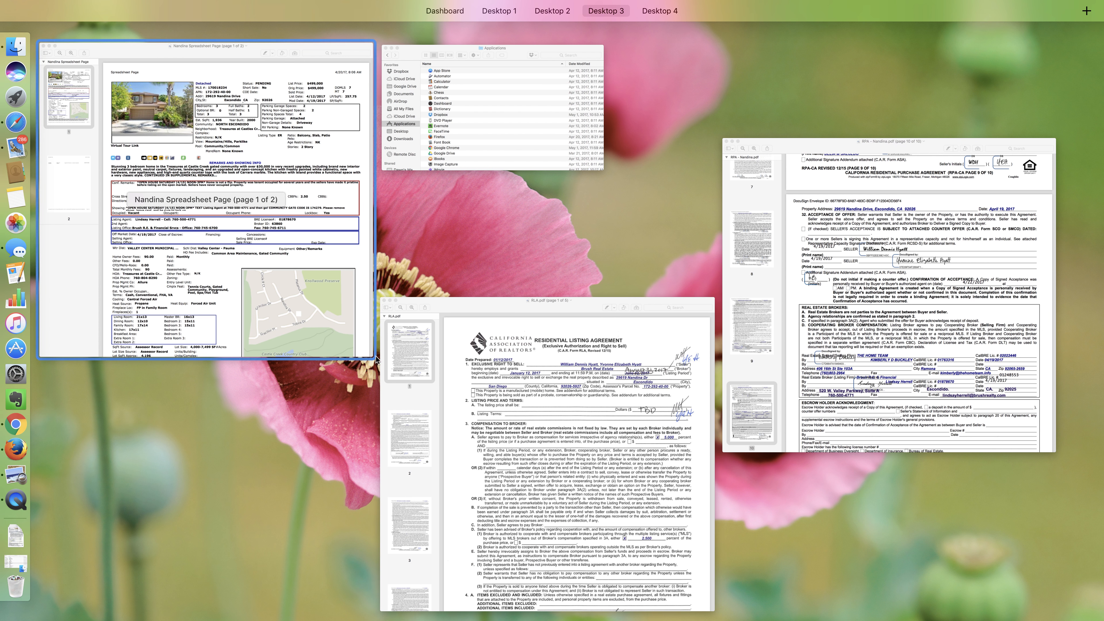
pyautogui.click(493, 437)
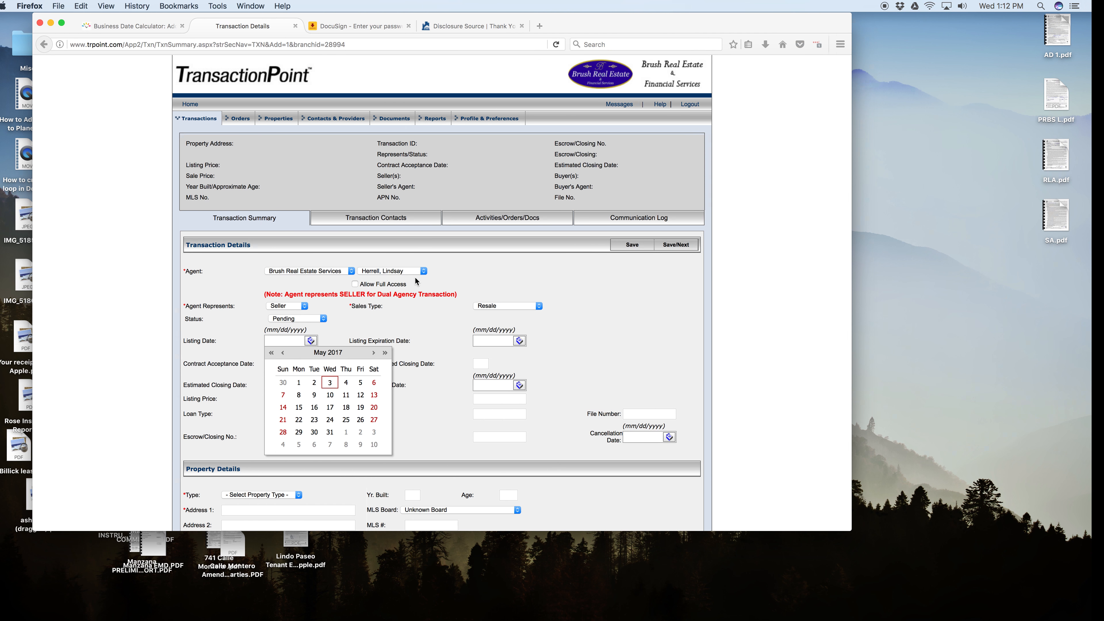
pyautogui.click(284, 353)
pyautogui.click(283, 353)
pyautogui.click(296, 353)
pyautogui.click(296, 353)
pyautogui.click(358, 395)
# Set the listing expiration date to 08/31/2017.
pyautogui.click(532, 341)
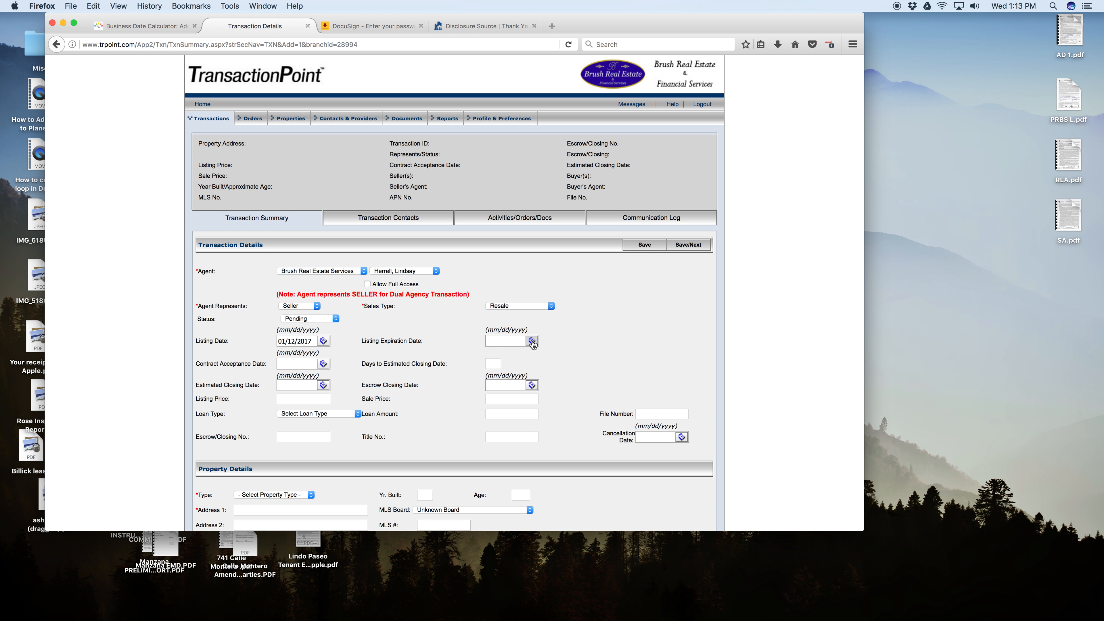
pyautogui.click(594, 353)
pyautogui.click(594, 353)
pyautogui.click(594, 353)
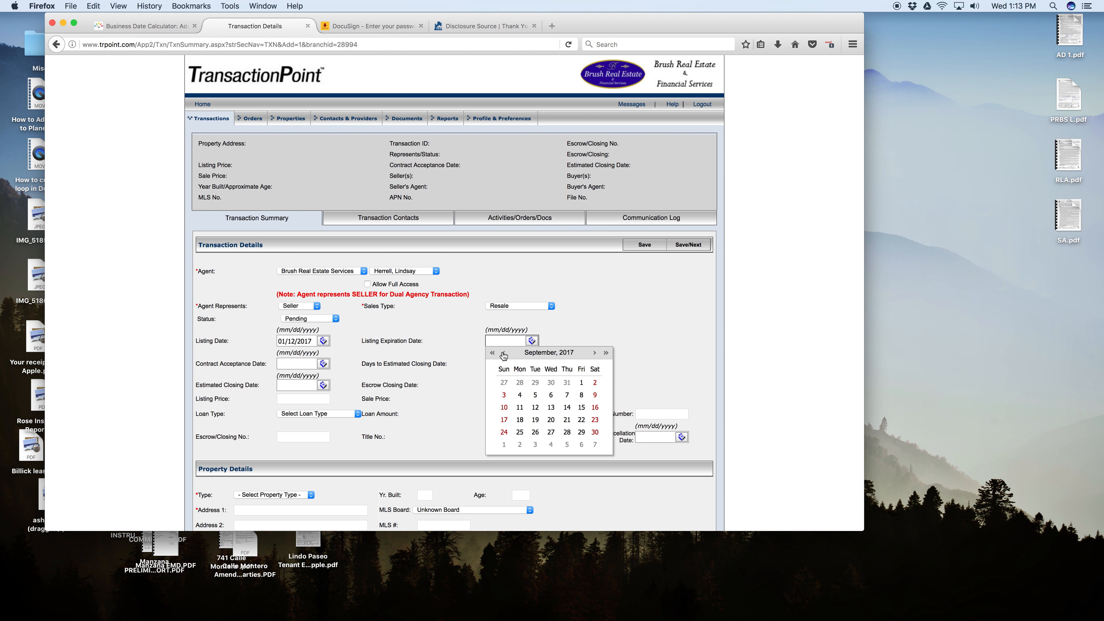
pyautogui.click(567, 432)
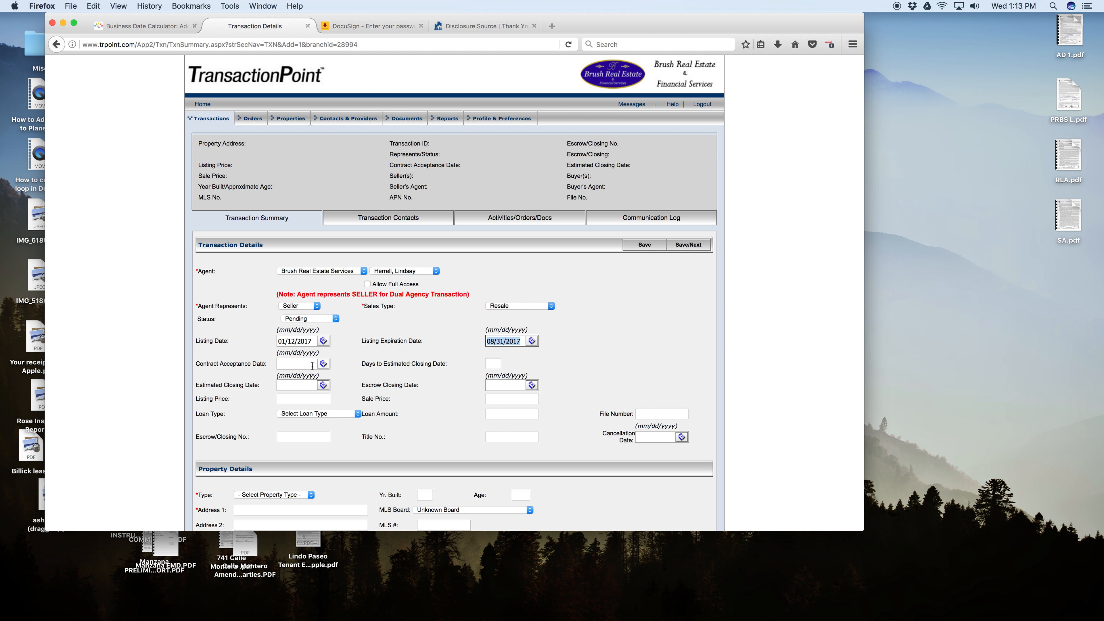
# Set the contract acceptance date to 04/19/2017 and the days to estimated closing date to 30.
pyautogui.click(323, 363)
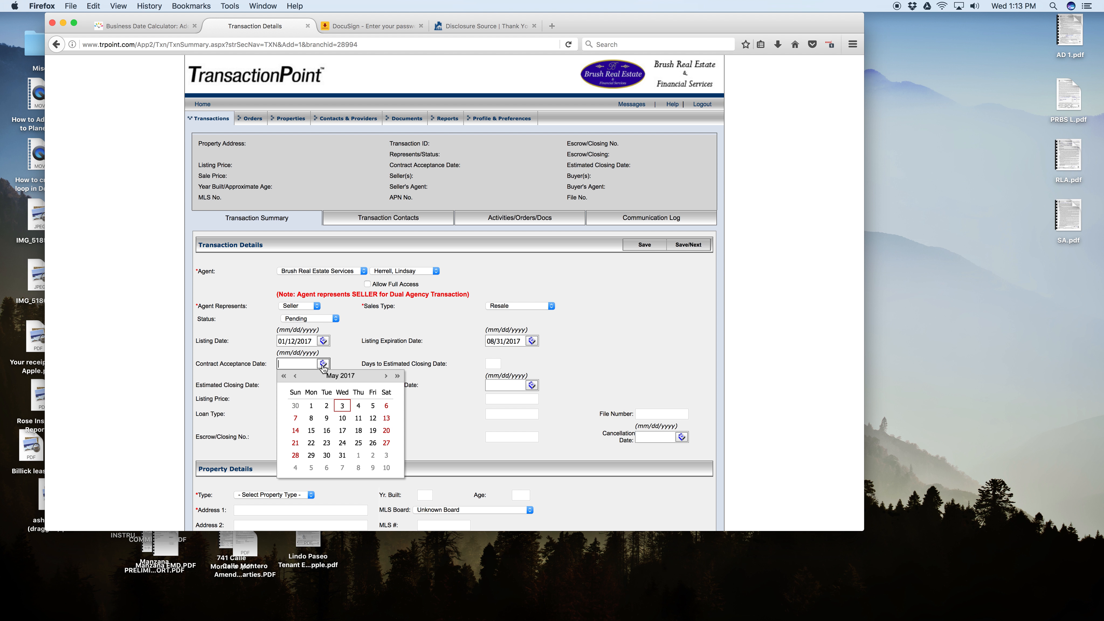
pyautogui.click(296, 375)
pyautogui.click(342, 443)
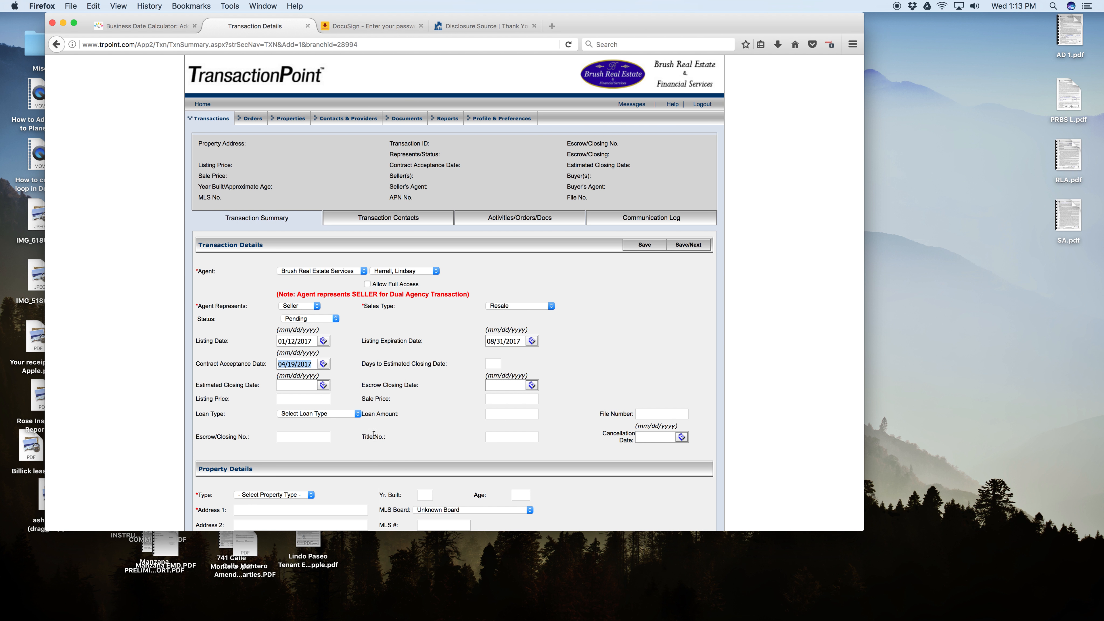
pyautogui.click(492, 364)
pyautogui.write('30')
pyautogui.press('Tab')
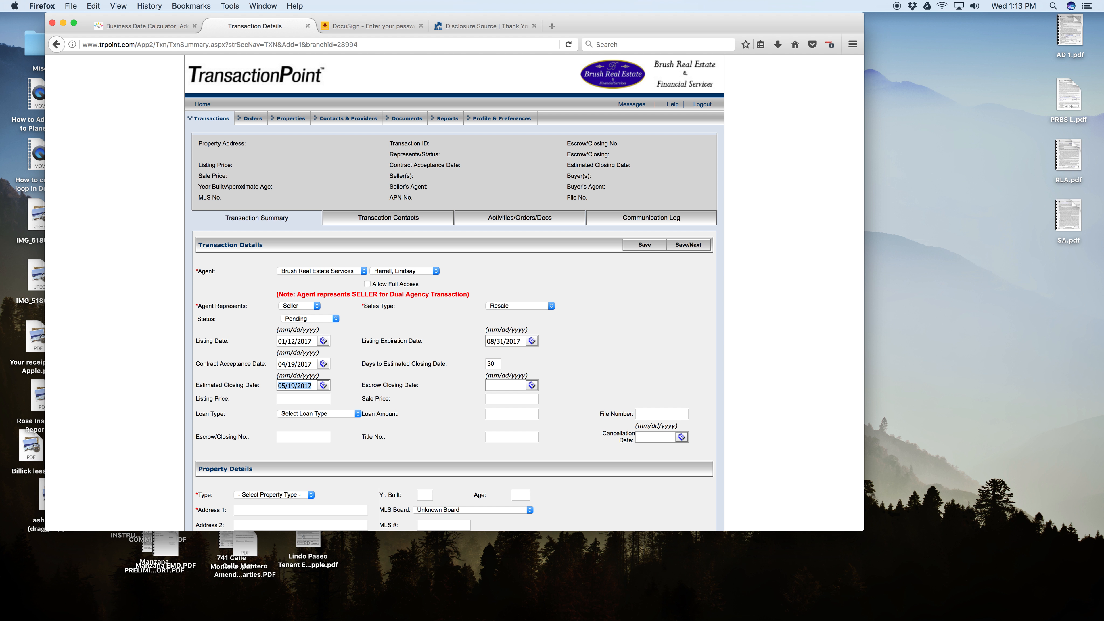
# Set the escrow closing date to 05/19/2017.
pyautogui.click(500, 387)
pyautogui.click(532, 385)
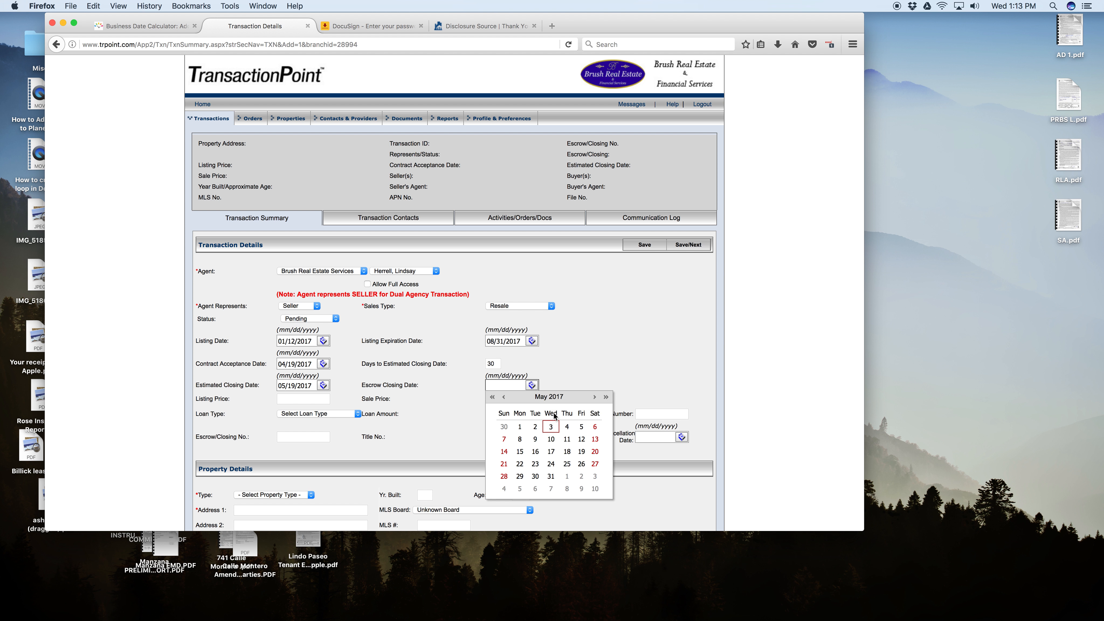
pyautogui.click(583, 453)
# Check the list price on the Nandina Spreadsheet Page, and enter a listing price of 499,000 and a sale price of 518,000.
pyautogui.click(288, 398)
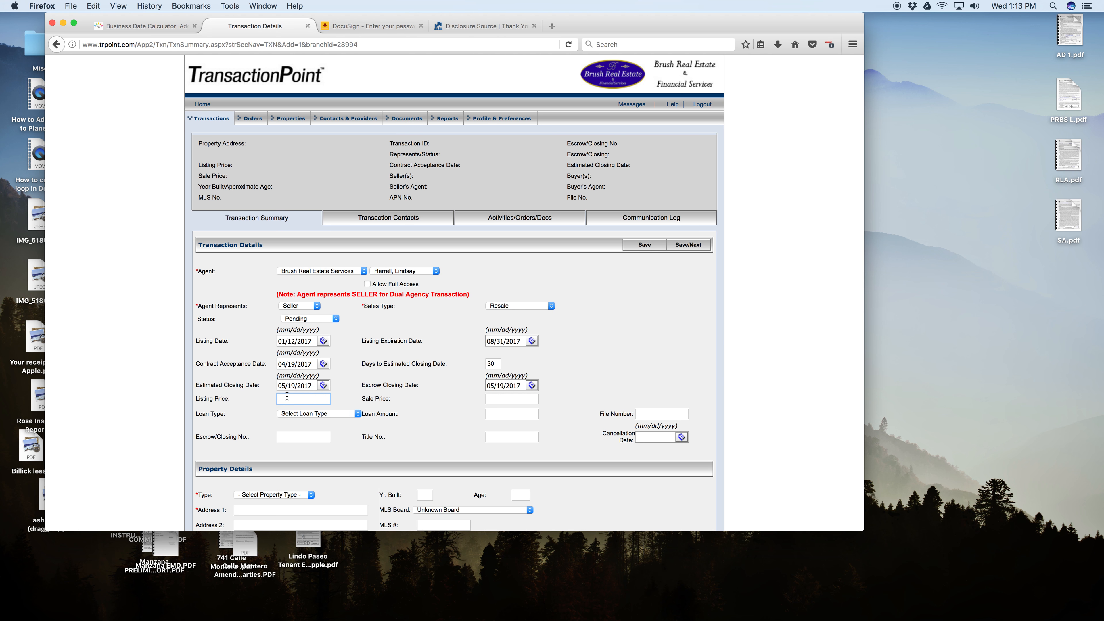
pyautogui.hotkey('ctrl', 'Right')
pyautogui.hotkey('ctrl', 'Up')
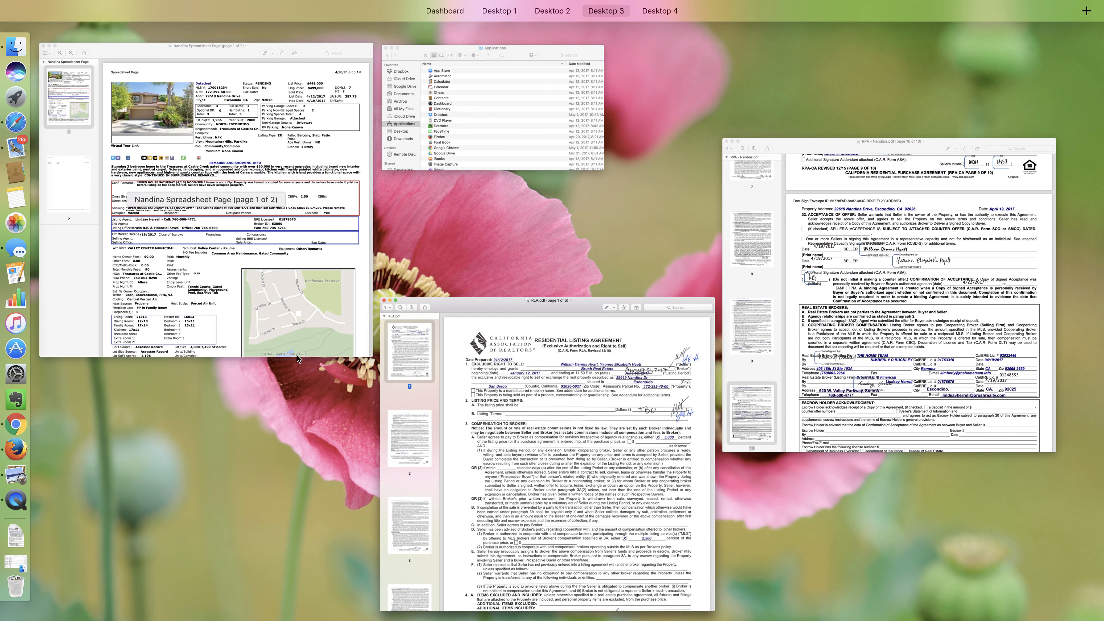
pyautogui.click(325, 222)
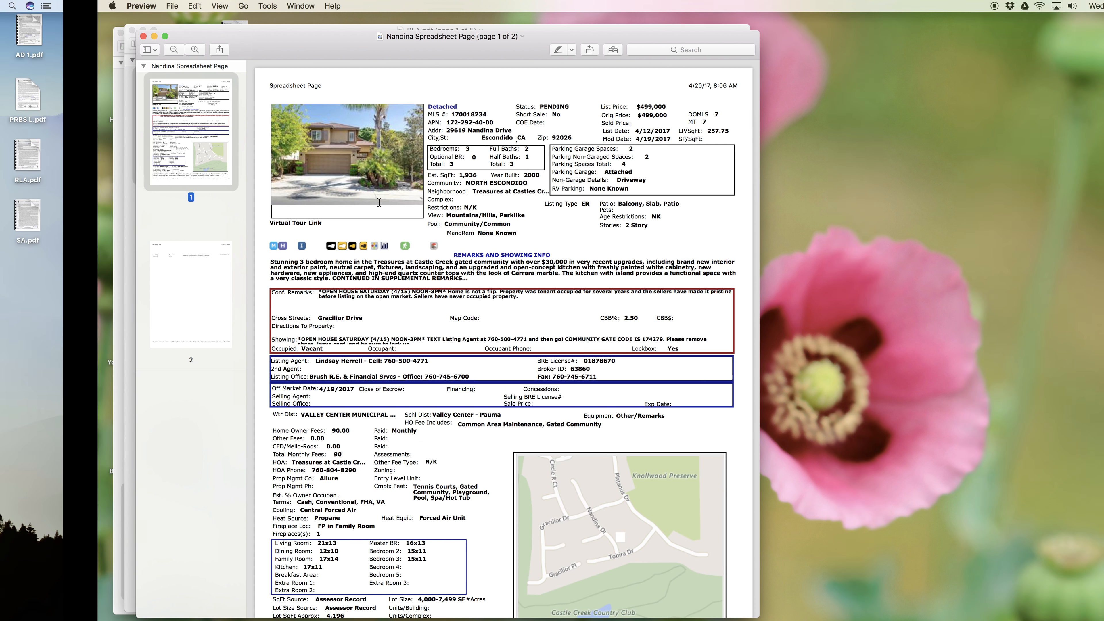
pyautogui.hotkey('ctrl', 'Left')
pyautogui.write('99000')
pyautogui.press('Tab')
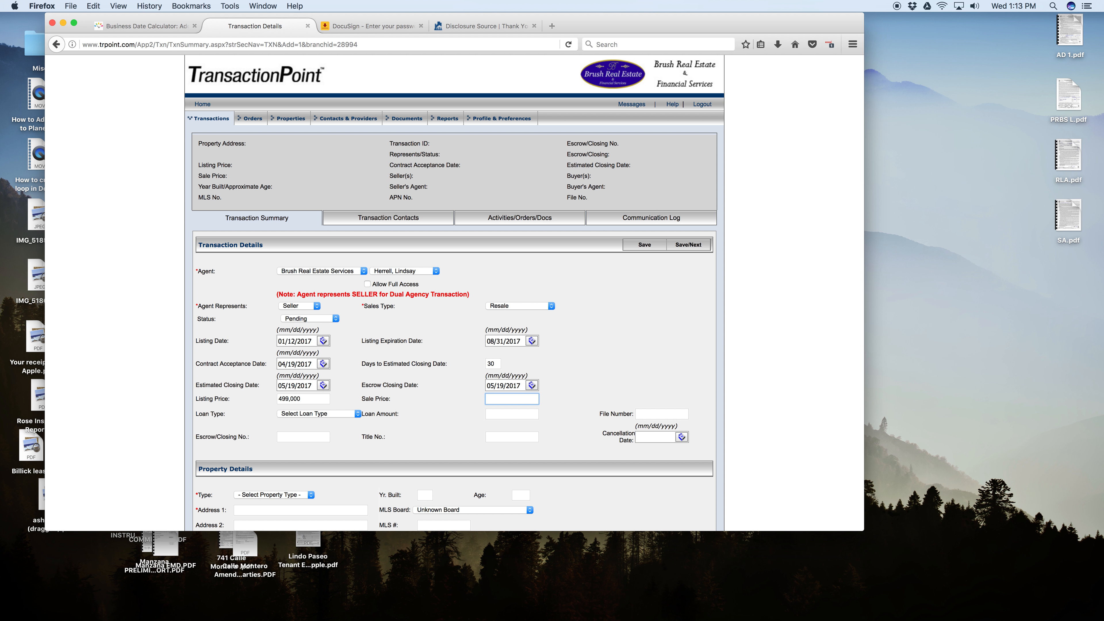
pyautogui.write('518,000')
pyautogui.press('Tab')
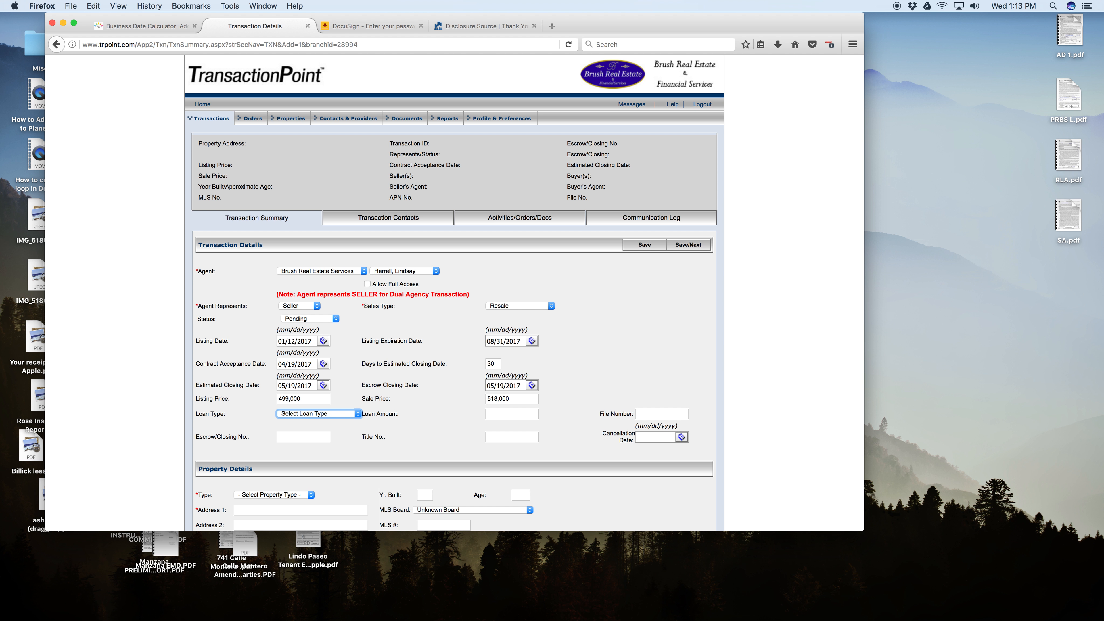
# Set the loan type to VA.
pyautogui.click(329, 414)
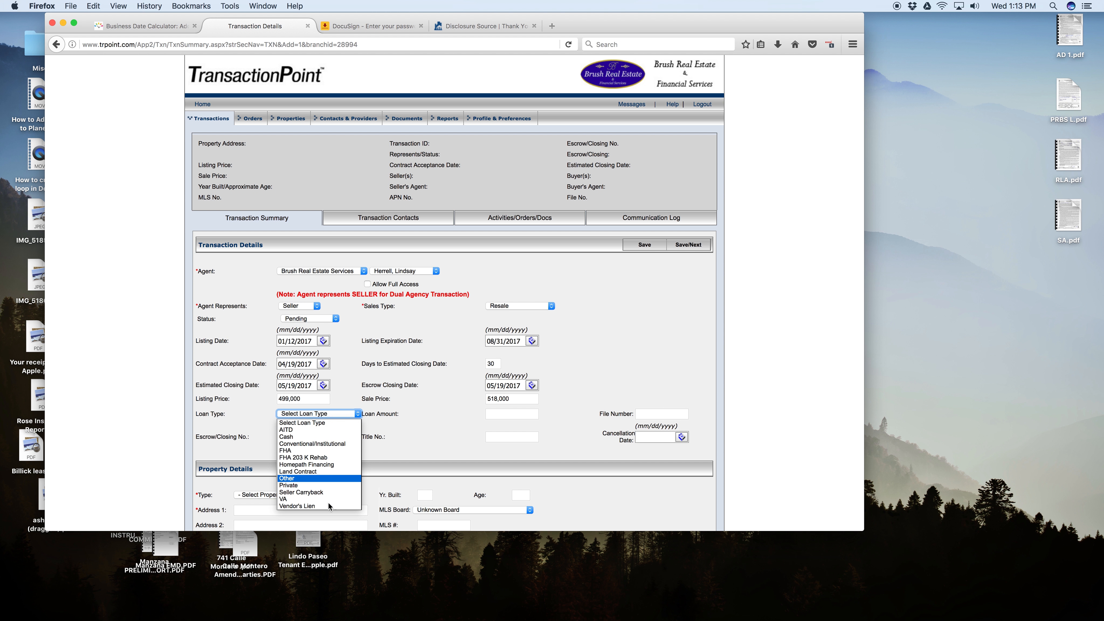
pyautogui.click(307, 492)
pyautogui.click(307, 419)
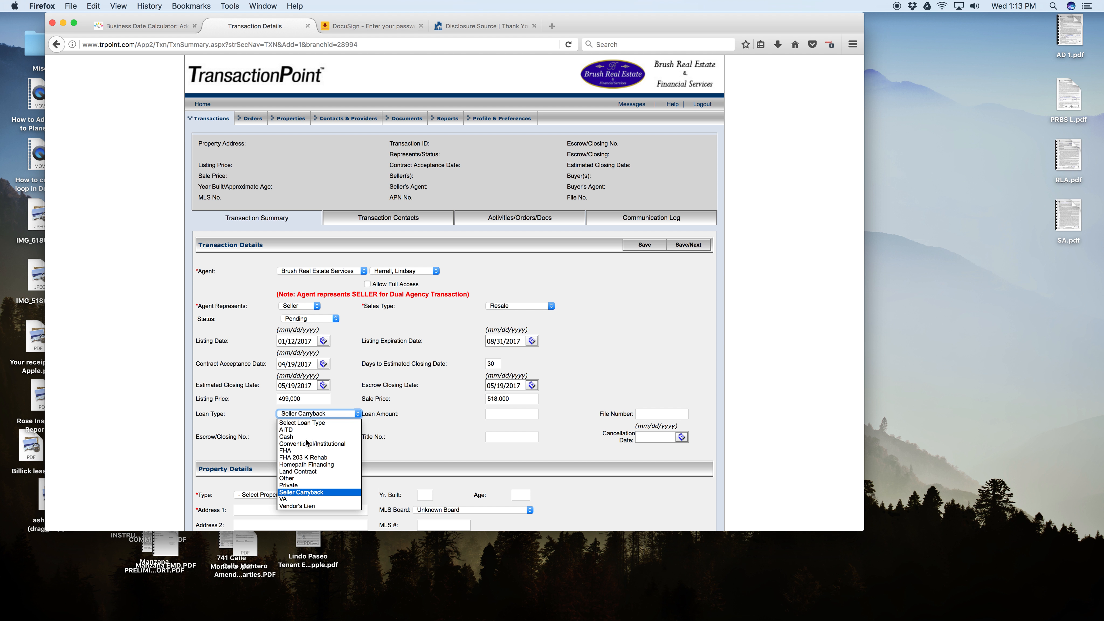
pyautogui.click(311, 502)
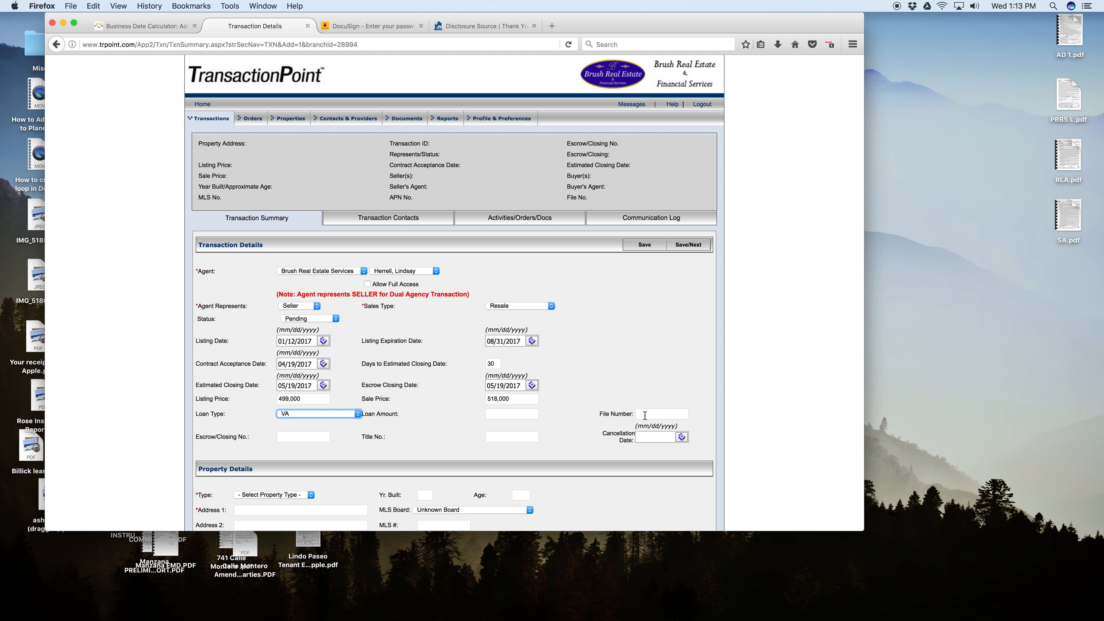
# Enter the escrow/closing number for the transaction.
pyautogui.click(302, 438)
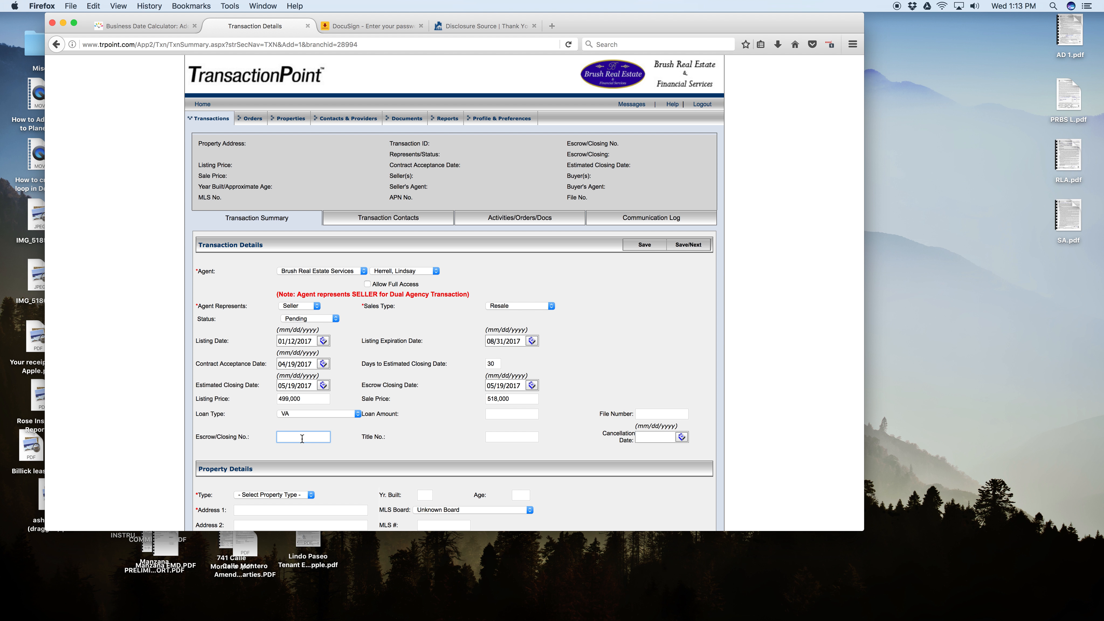
pyautogui.press('XF86AudioRaiseVolume')
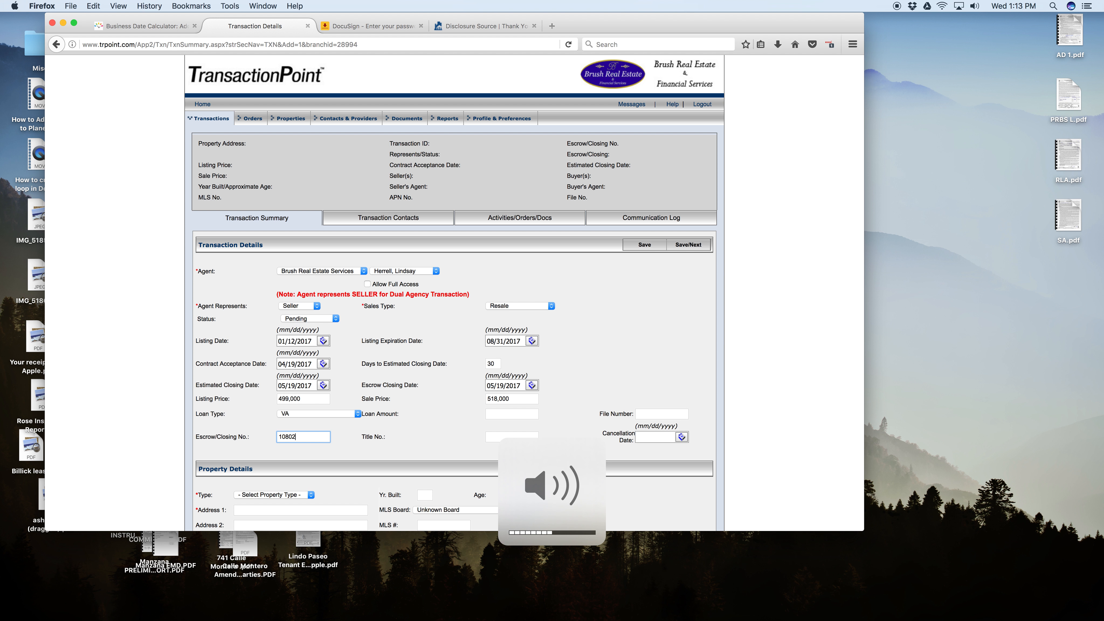
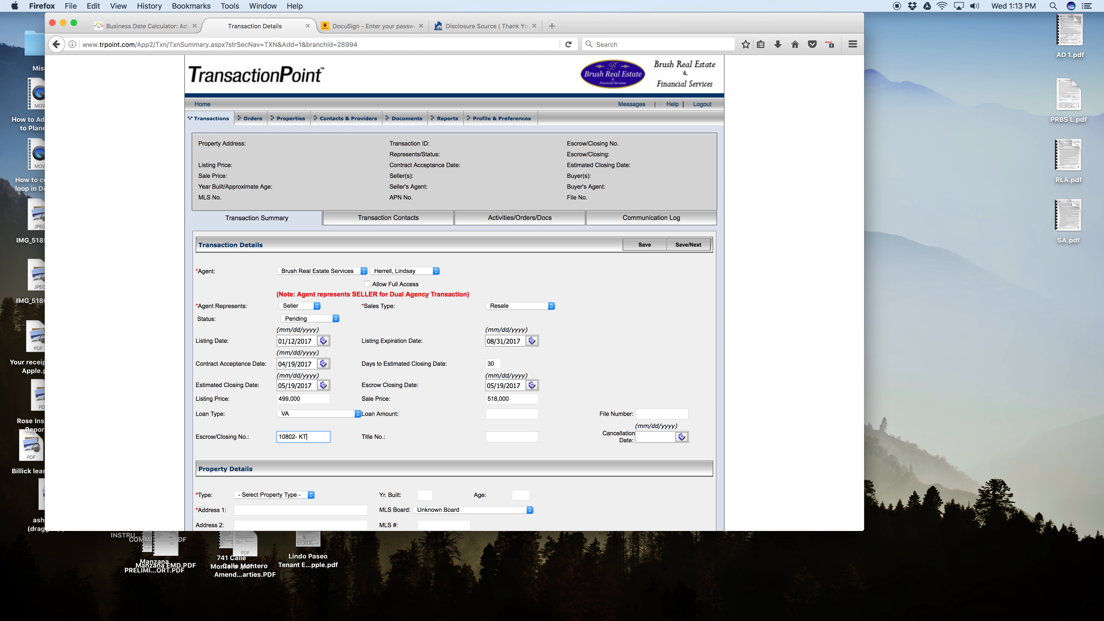
pyautogui.press('Tab')
# Enter the property's MLS number, choose the Sandicor MLS board and fill in the property details through an MLS number search.
pyautogui.scroll(-5, 434, 326)
pyautogui.click(434, 345)
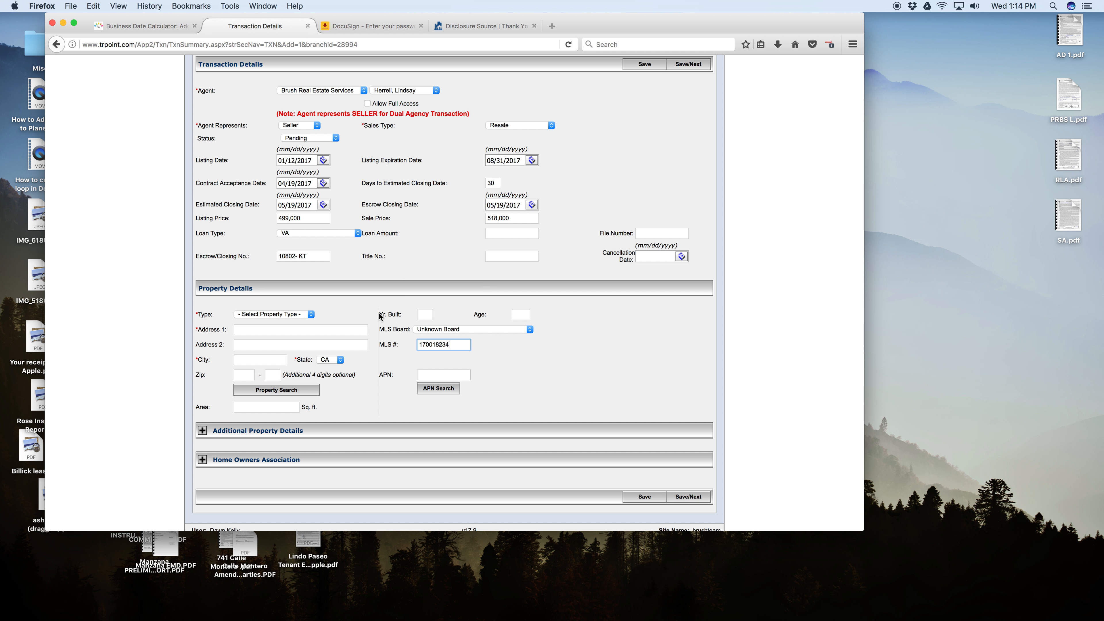
pyautogui.click(427, 331)
pyautogui.click(435, 352)
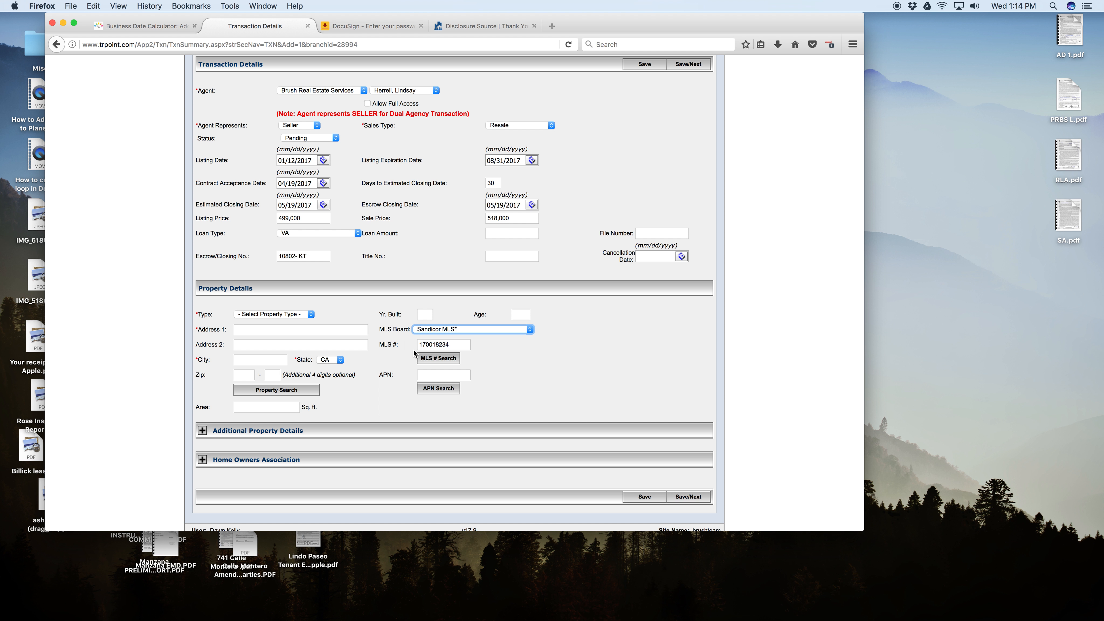
pyautogui.click(437, 360)
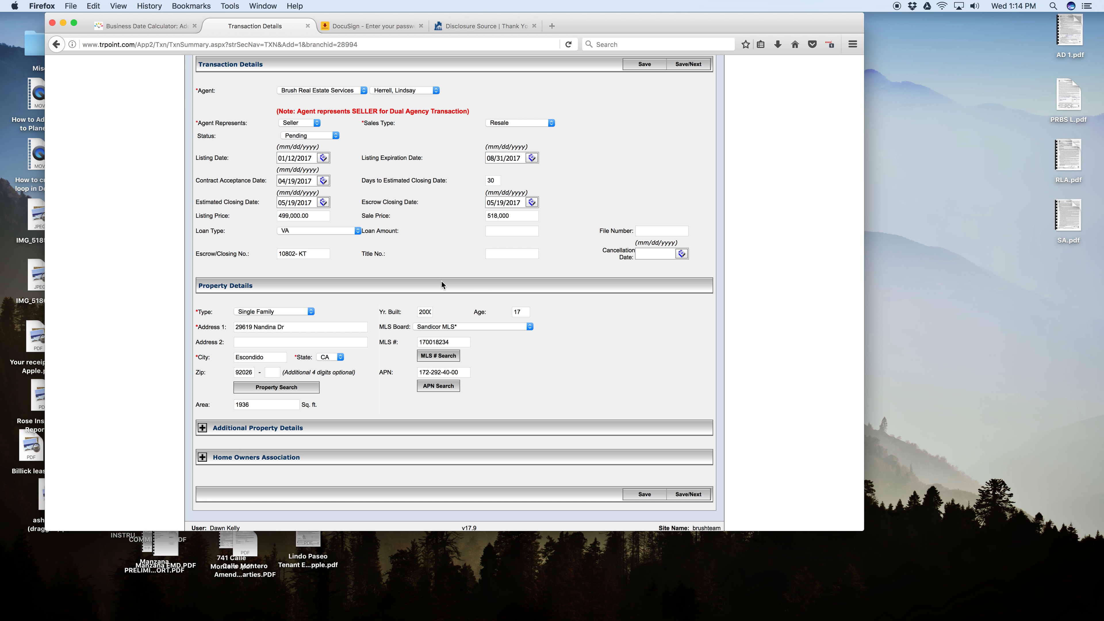
# Expand the Additional Property Details section, review its property fields and specifications, and collapse it again.
pyautogui.scroll(-2, 397, 352)
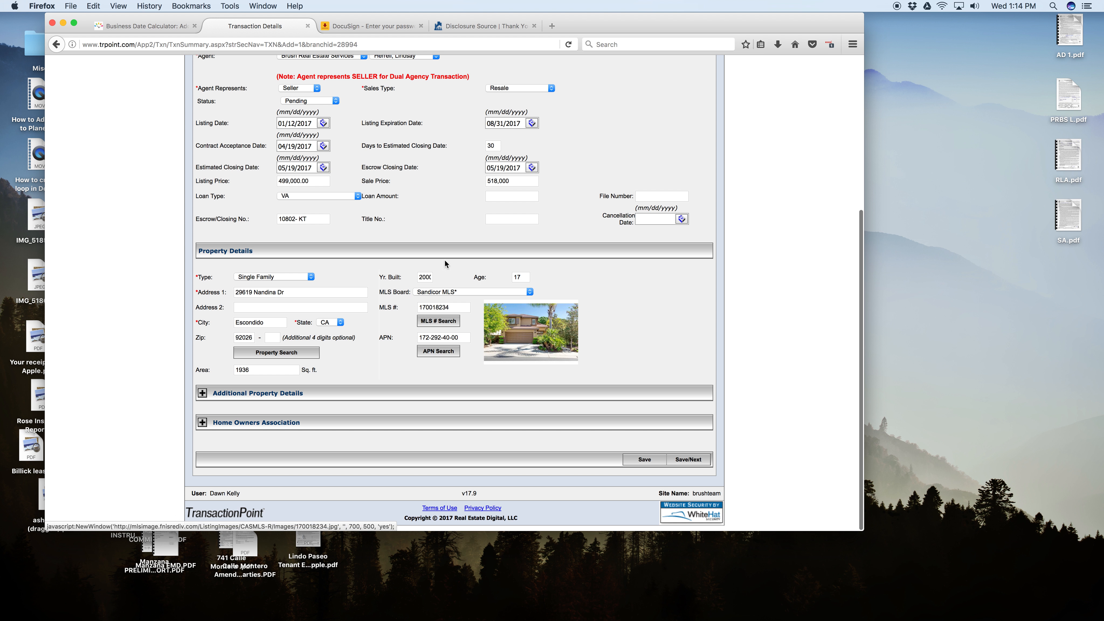
pyautogui.click(203, 393)
pyautogui.scroll(-3, 259, 396)
pyautogui.scroll(-4, 258, 387)
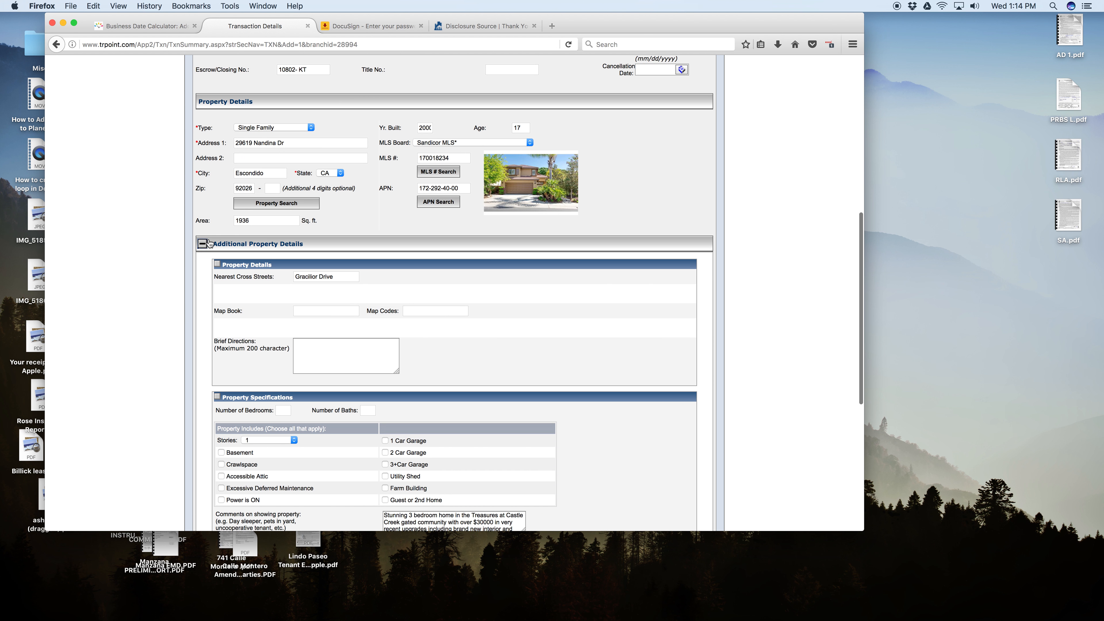
pyautogui.click(203, 245)
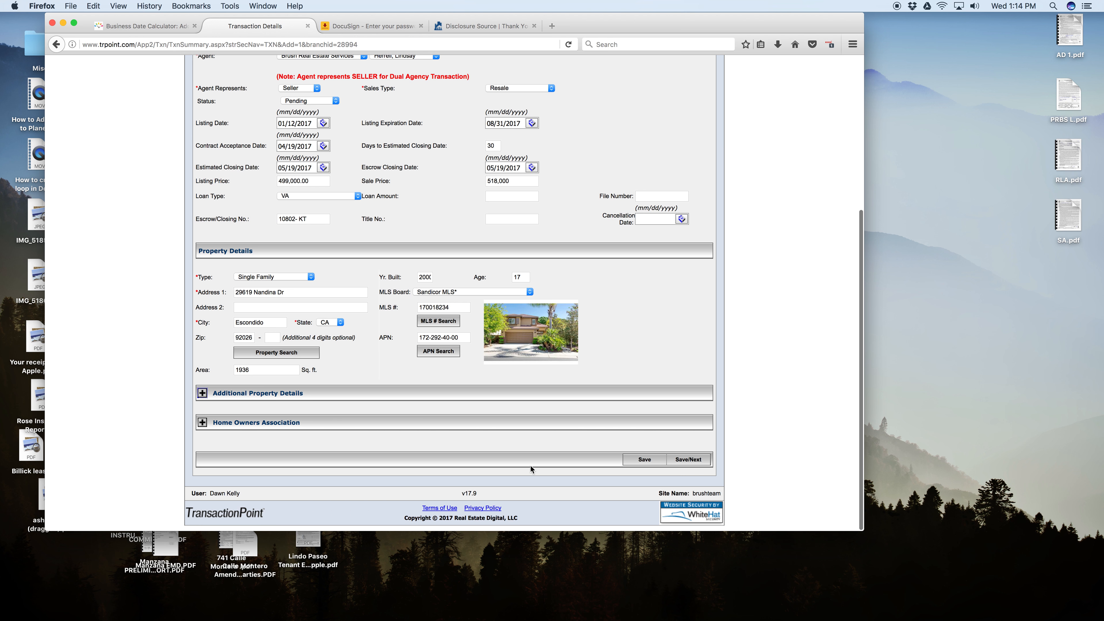
# Review the completed transaction summary, save it and continue to the transaction contacts.
pyautogui.scroll(1, 643, 238)
pyautogui.scroll(1, 644, 238)
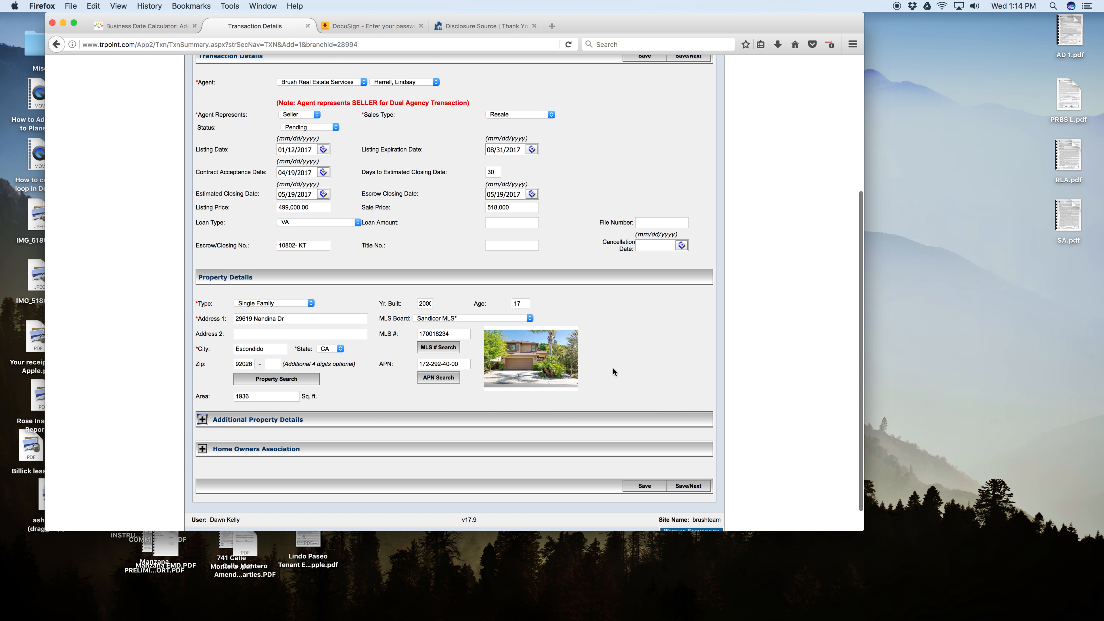
pyautogui.scroll(-1, 643, 482)
pyautogui.click(689, 462)
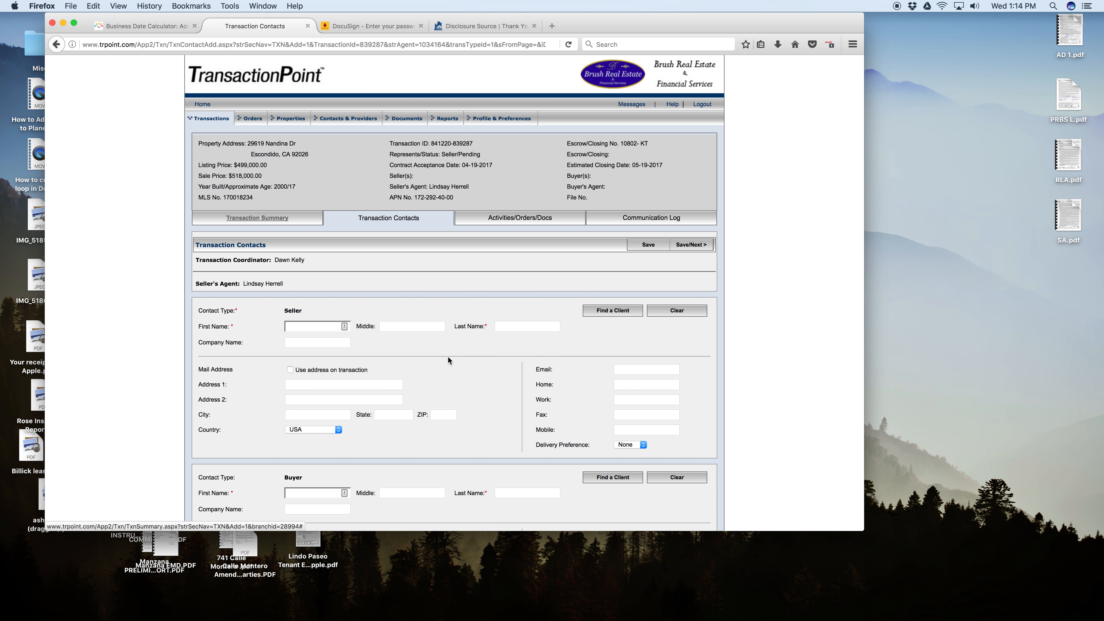
# Enter the seller's first and last name and use the transaction's address as the seller's mail address.
pyautogui.scroll(-2, 448, 356)
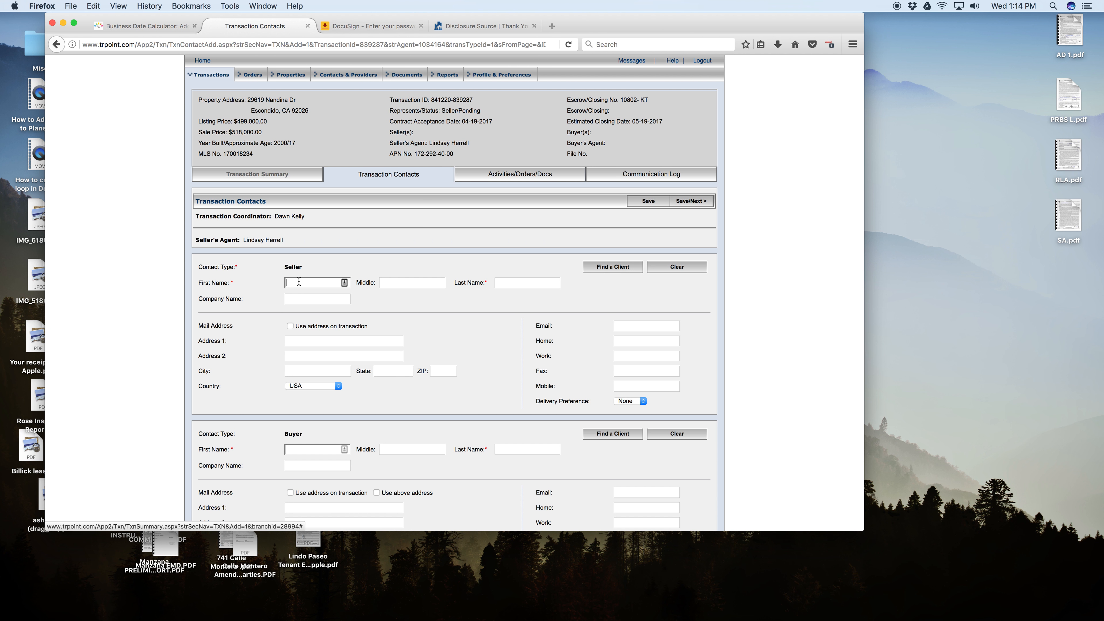
pyautogui.press('Tab')
pyautogui.press('Tab')
pyautogui.press('Tab')
pyautogui.press('Tab')
pyautogui.press('Tab')
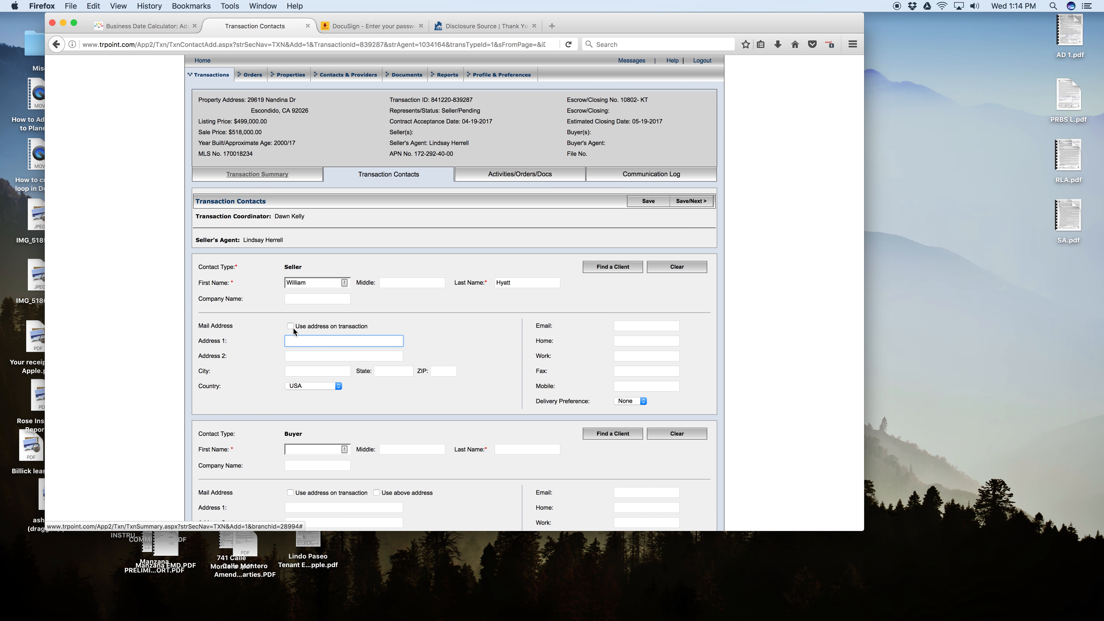
pyautogui.click(290, 326)
# Fill in the seller's e-mail address and mobile number.
pyautogui.click(635, 323)
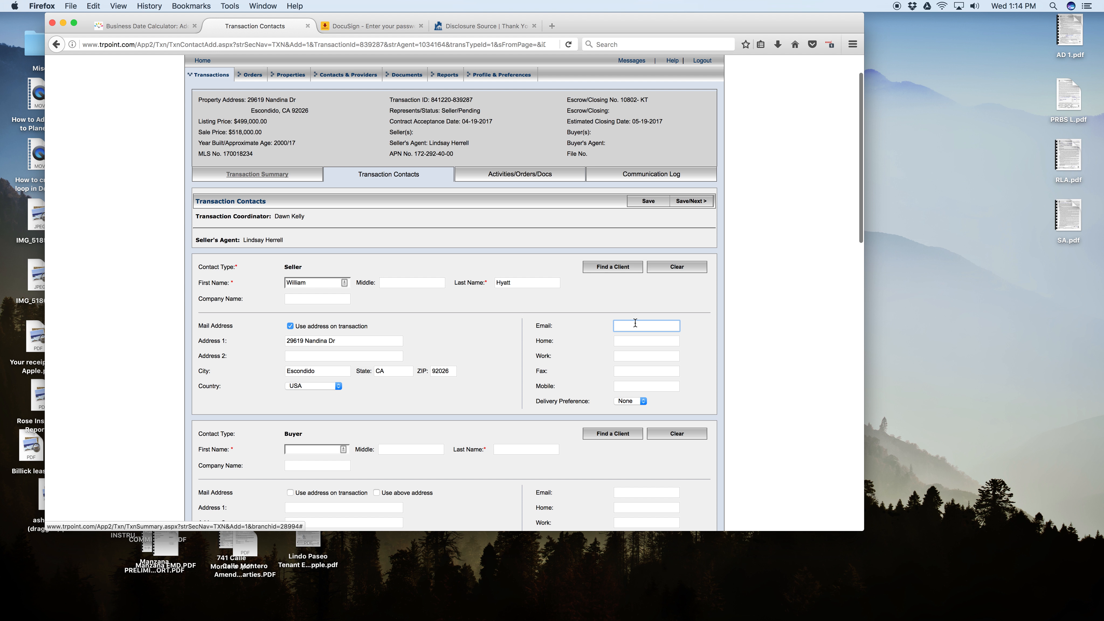
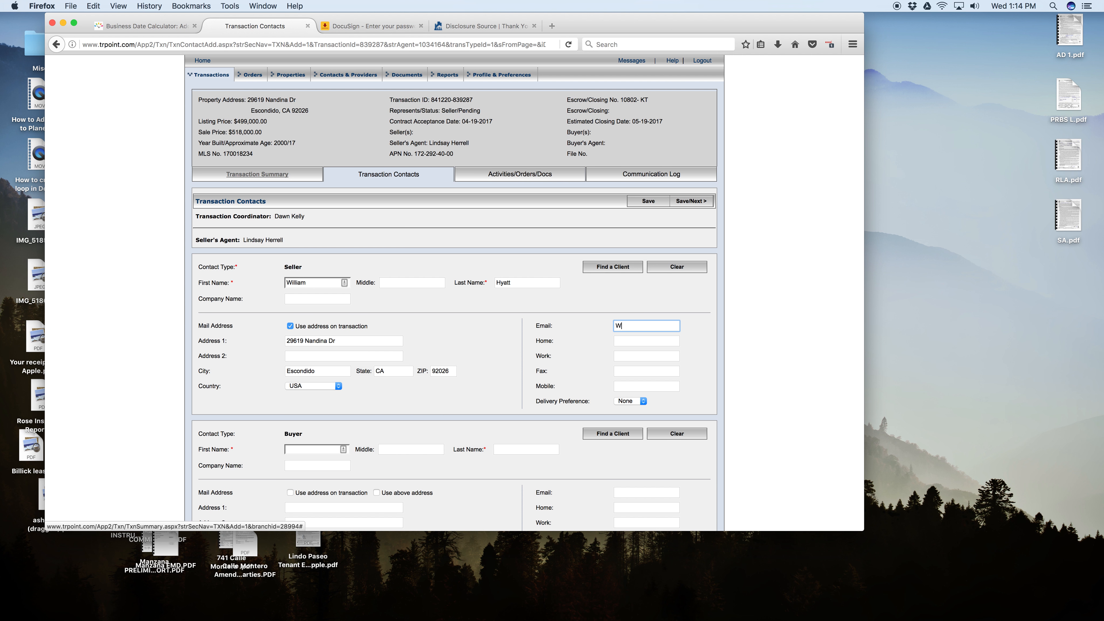
pyautogui.click(621, 385)
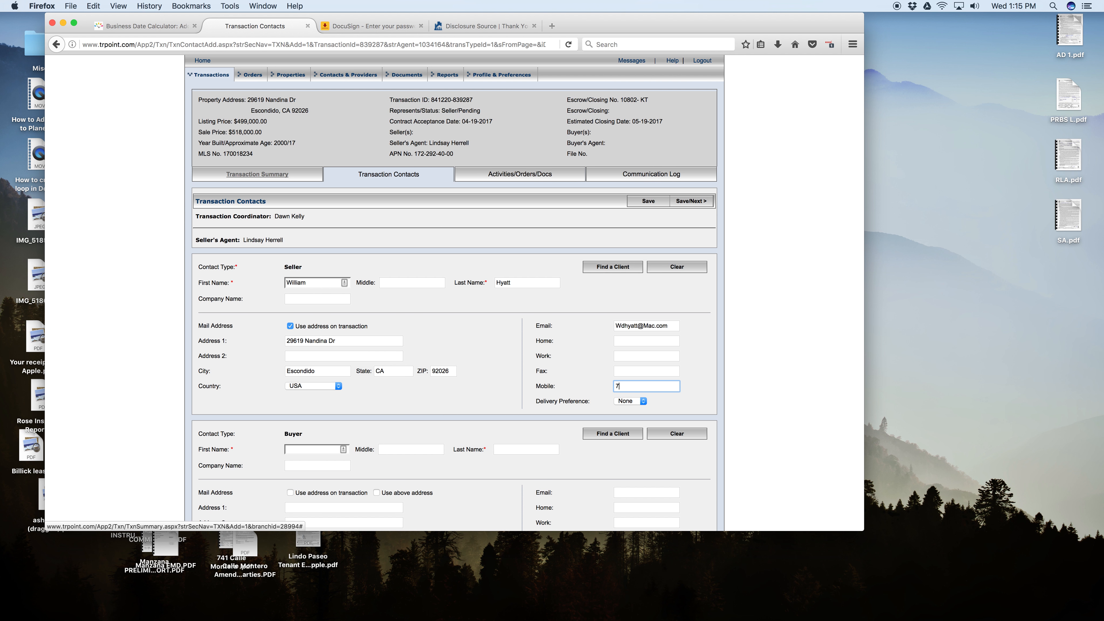
pyautogui.click(577, 375)
# Enter the buyer's first and last name in the Buyer contact.
pyautogui.scroll(-5, 484, 309)
pyautogui.scroll(-5, 483, 309)
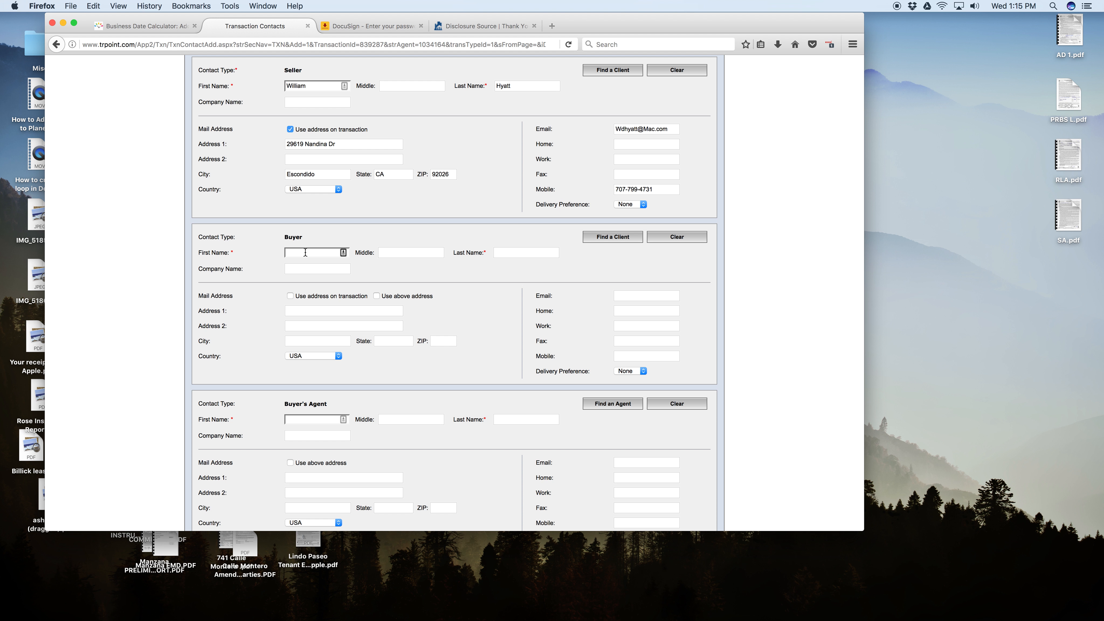
pyautogui.write('XCha')
pyautogui.press('BackSpace')
pyautogui.press('BackSpace')
pyautogui.press('BackSpace')
pyautogui.press('Tab')
pyautogui.press('Tab')
pyautogui.click(493, 300)
# Search the existing agent contacts for the buyer's agent by first name and close the search without selecting anyone.
pyautogui.scroll(-5, 493, 300)
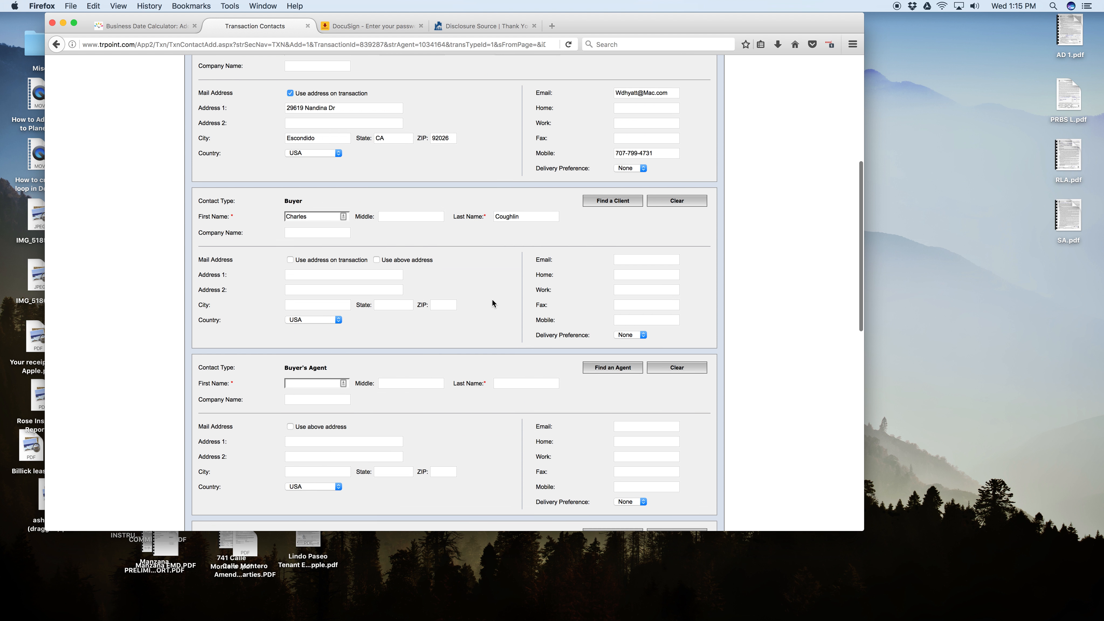
pyautogui.scroll(-3, 492, 300)
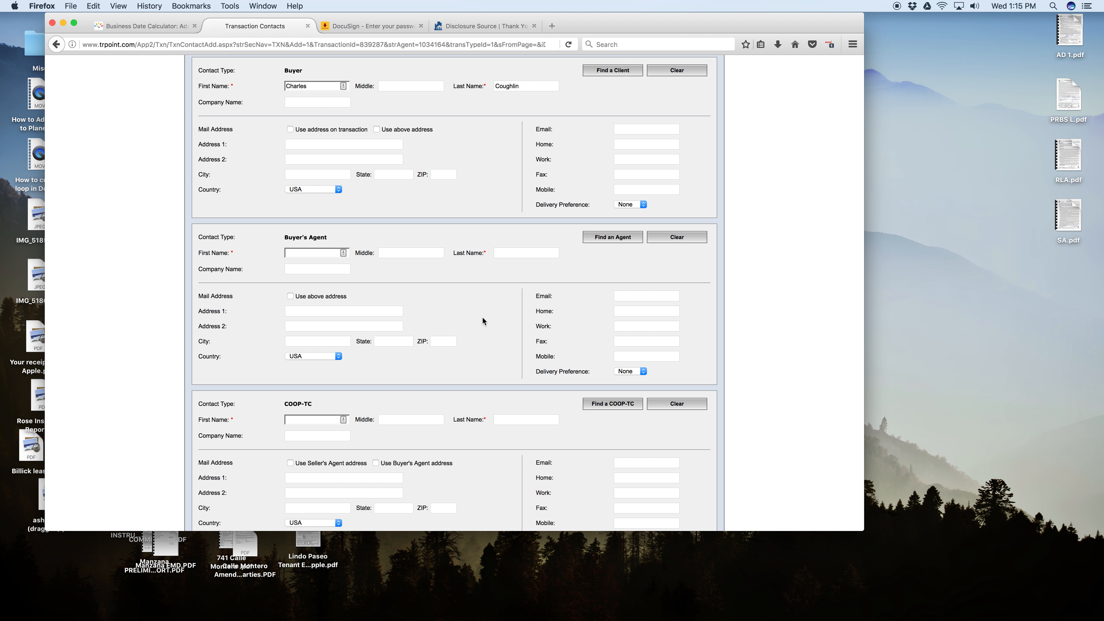
pyautogui.scroll(-11, 327, 261)
pyautogui.scroll(6, 333, 261)
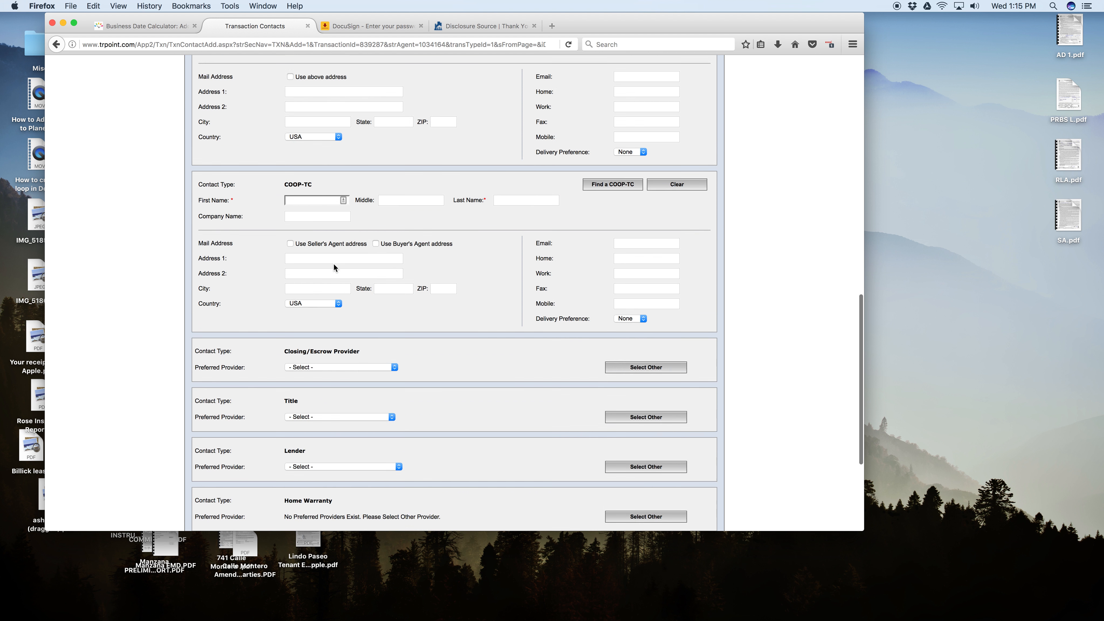
pyautogui.scroll(3, 453, 213)
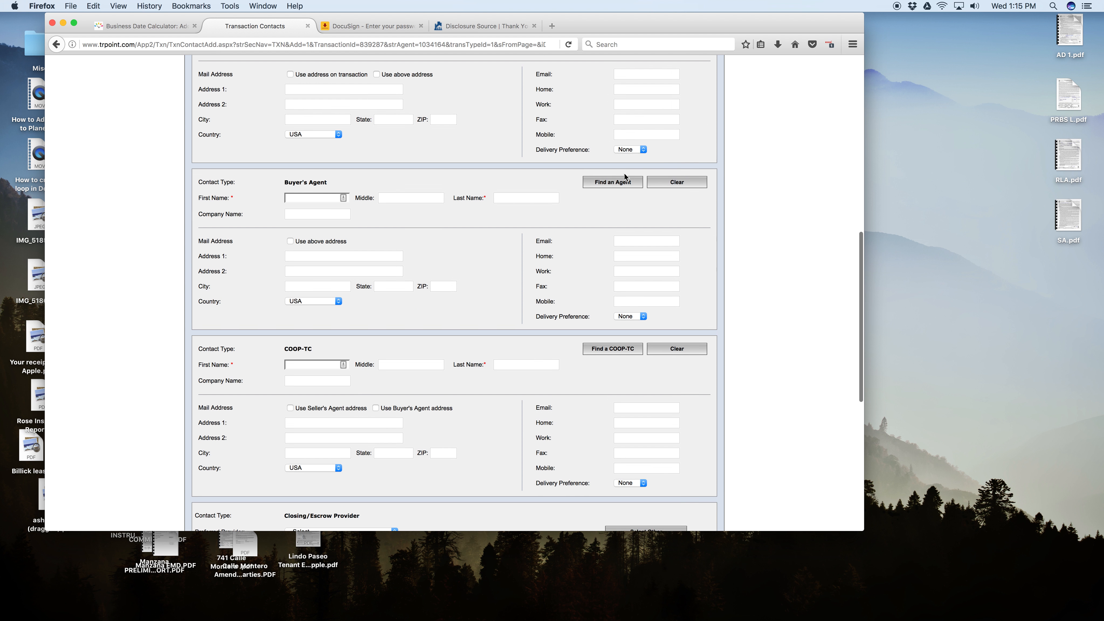
pyautogui.click(609, 183)
pyautogui.click(354, 95)
pyautogui.write('Kimberly')
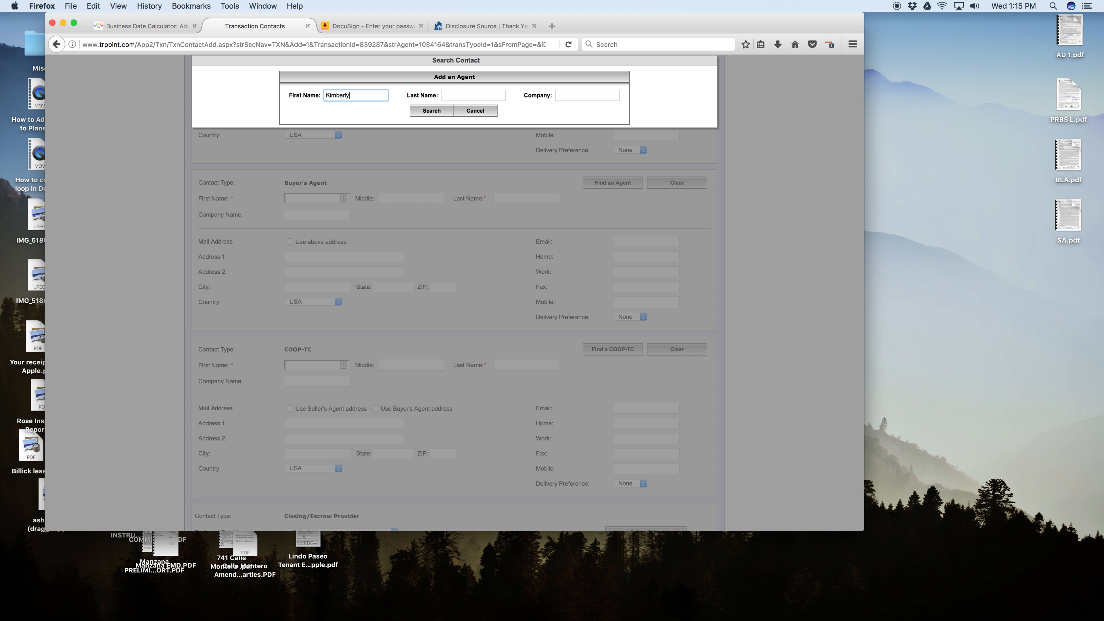
pyautogui.click(437, 111)
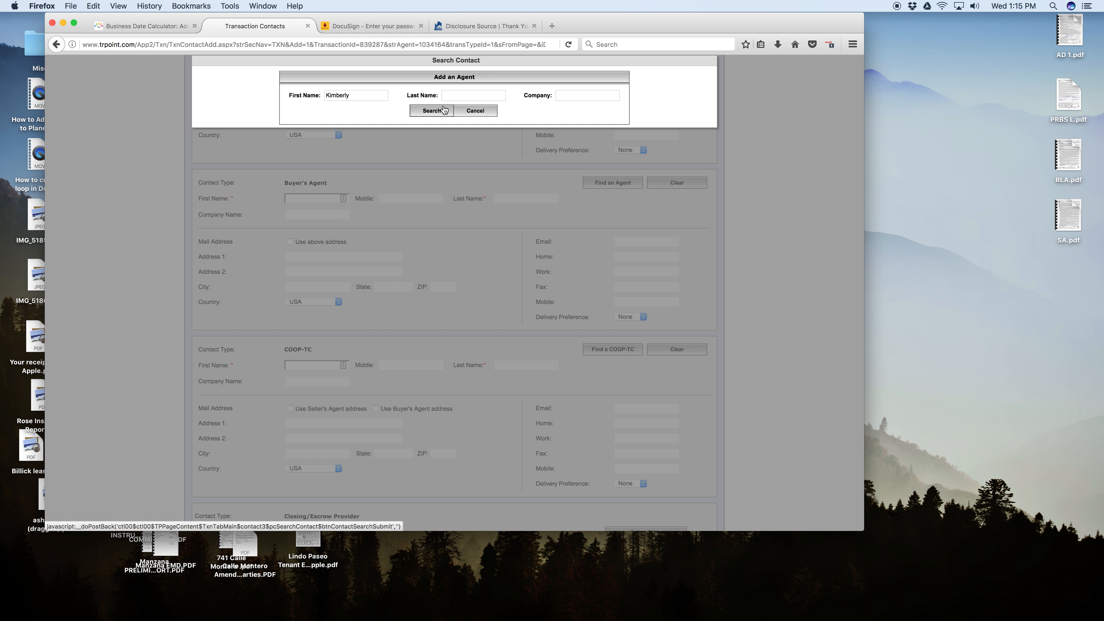
pyautogui.click(424, 110)
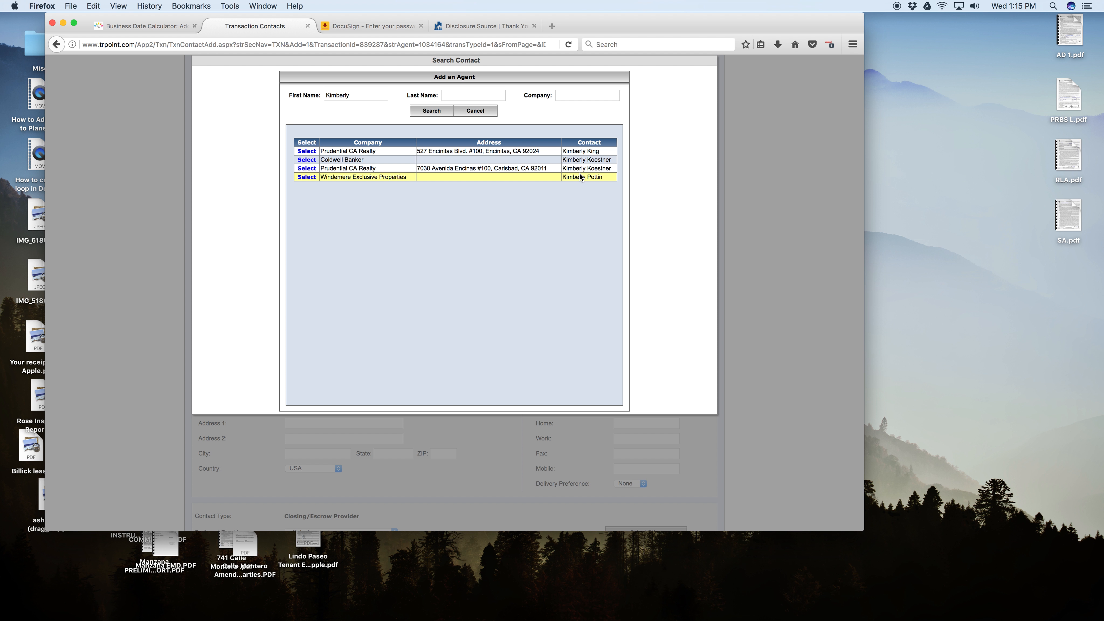
pyautogui.click(474, 111)
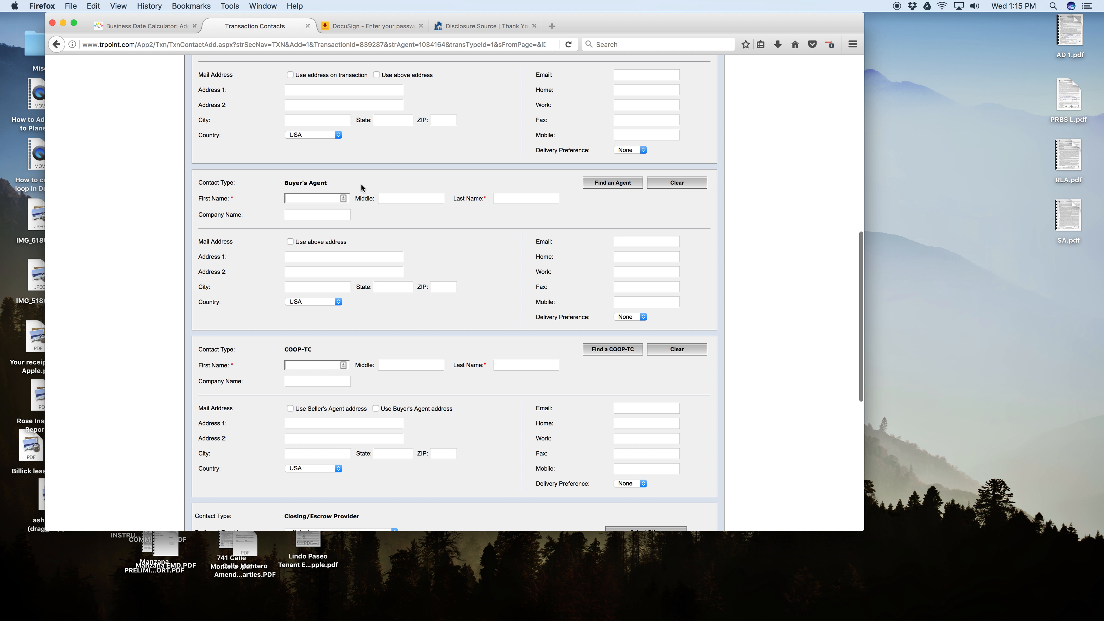
# Enter the buyer's agent's first and last name and the company name The Home Team.
pyautogui.press('Tab')
pyautogui.press('Tab')
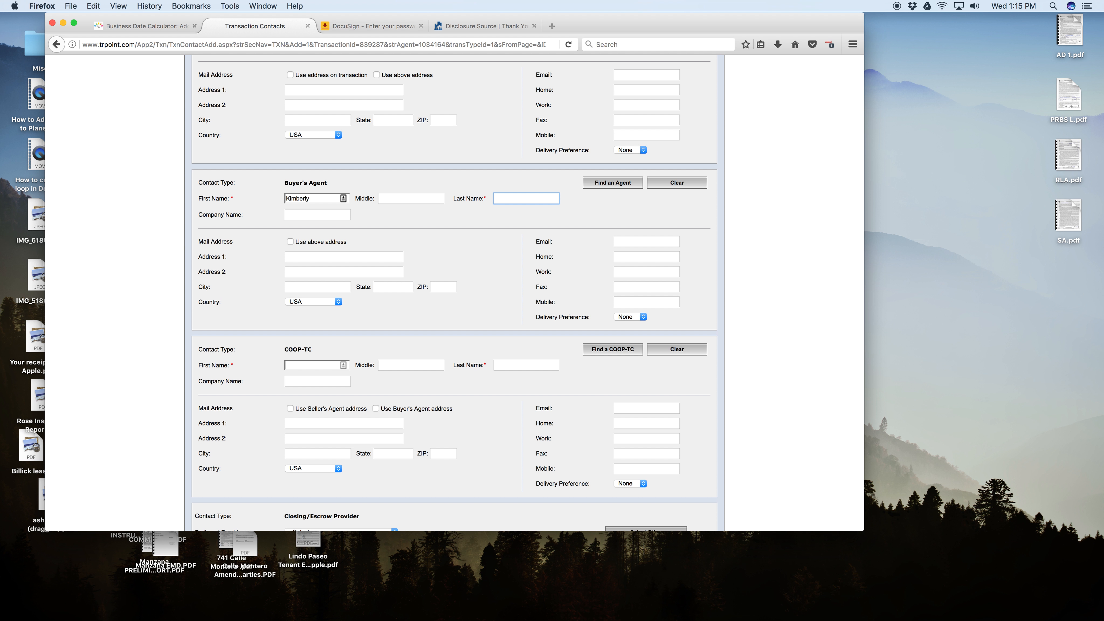
pyautogui.press('Tab')
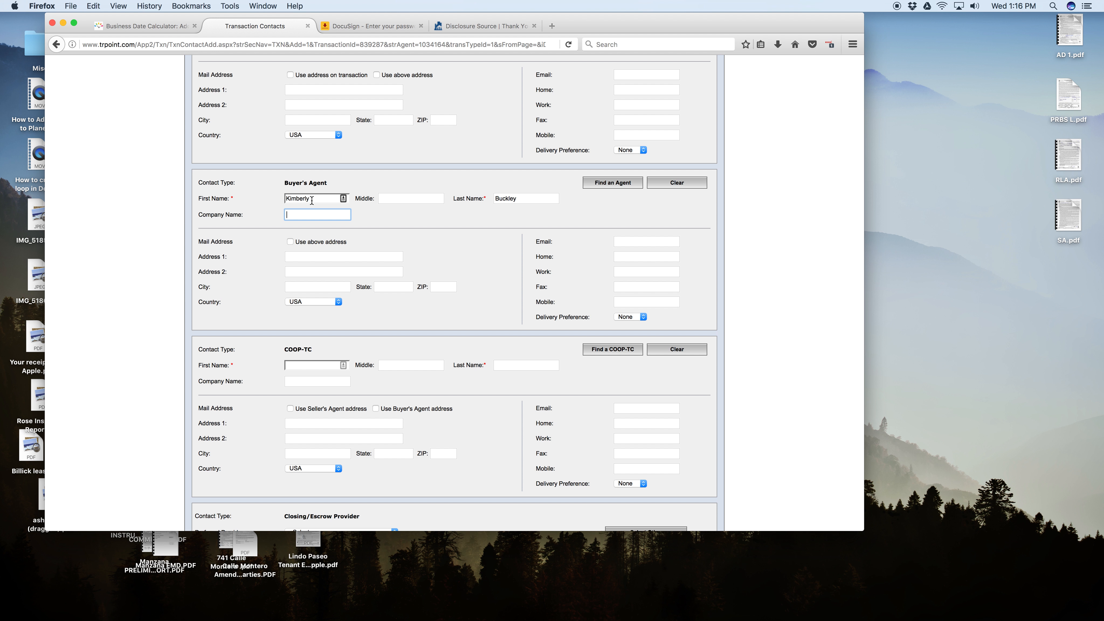
pyautogui.write('The Home Team')
pyautogui.press('Tab')
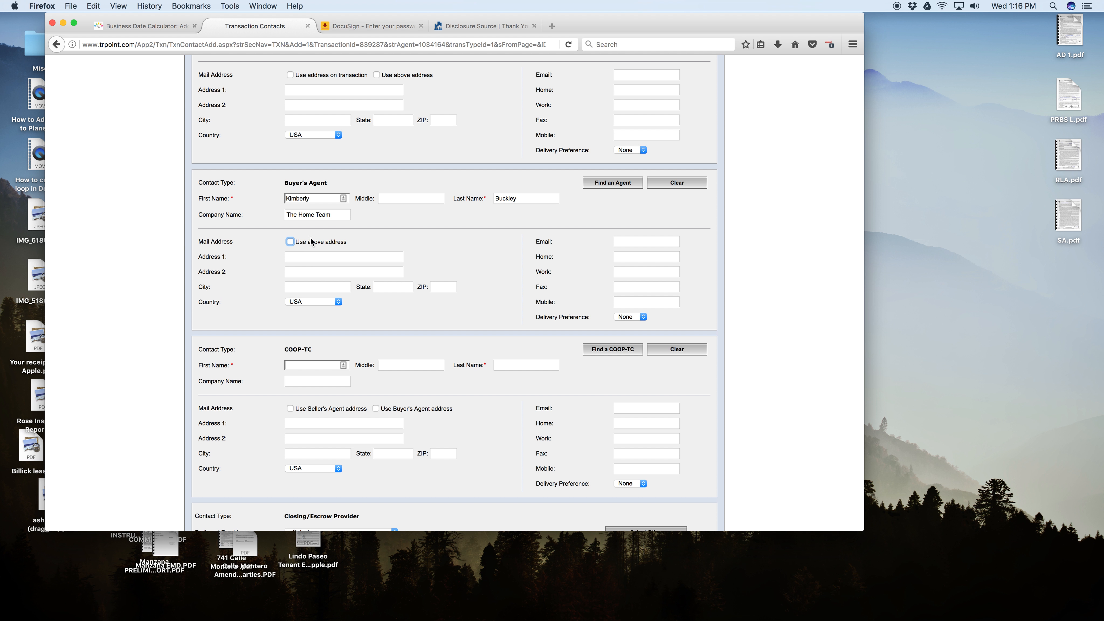
pyautogui.click(458, 239)
# Fill in the buyer's agent's e-mail address.
pyautogui.click(634, 304)
pyautogui.click(627, 244)
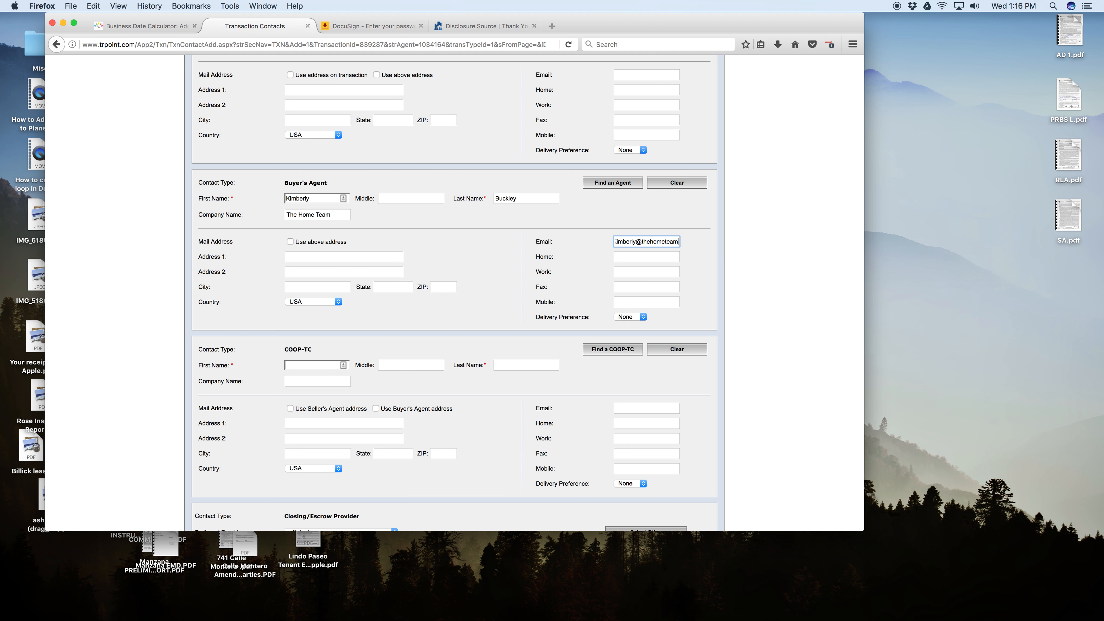
pyautogui.press('Tab')
# Search the existing COOP-TC contacts by the coordinator's first name and select the matching San Diego contact.
pyautogui.scroll(-3, 527, 279)
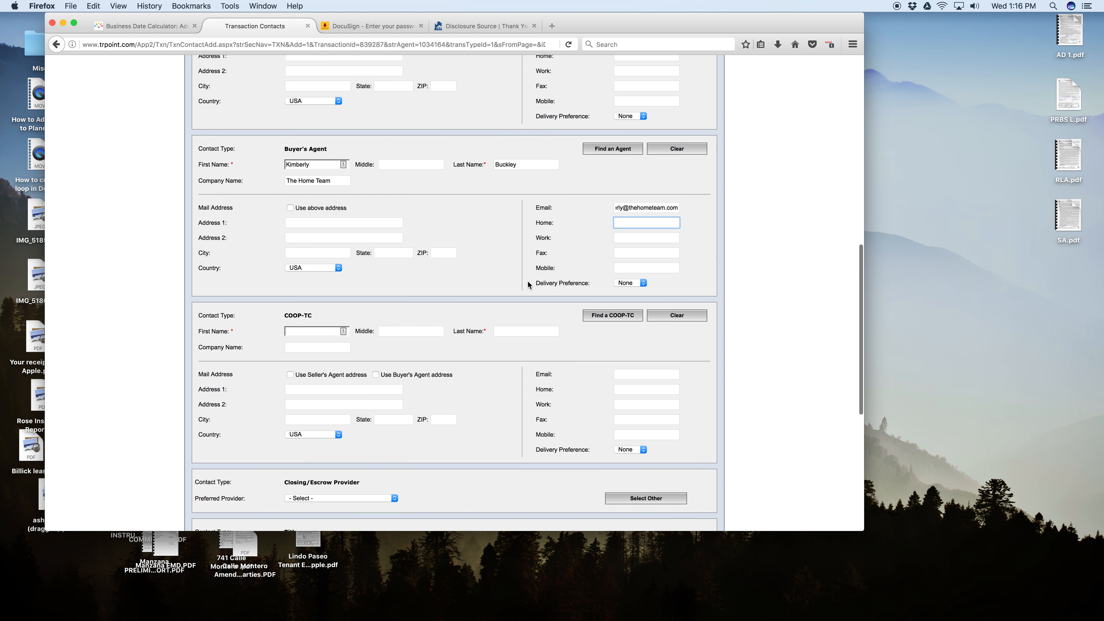
pyautogui.click(607, 298)
pyautogui.click(327, 96)
pyautogui.write('Shanda')
pyautogui.click(450, 110)
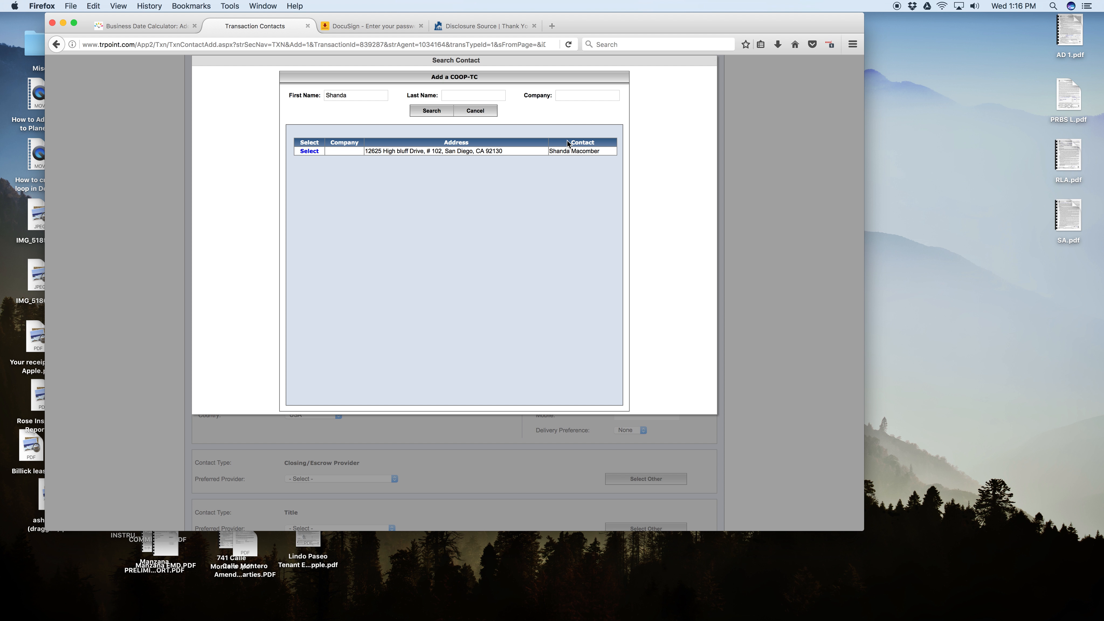
pyautogui.click(309, 151)
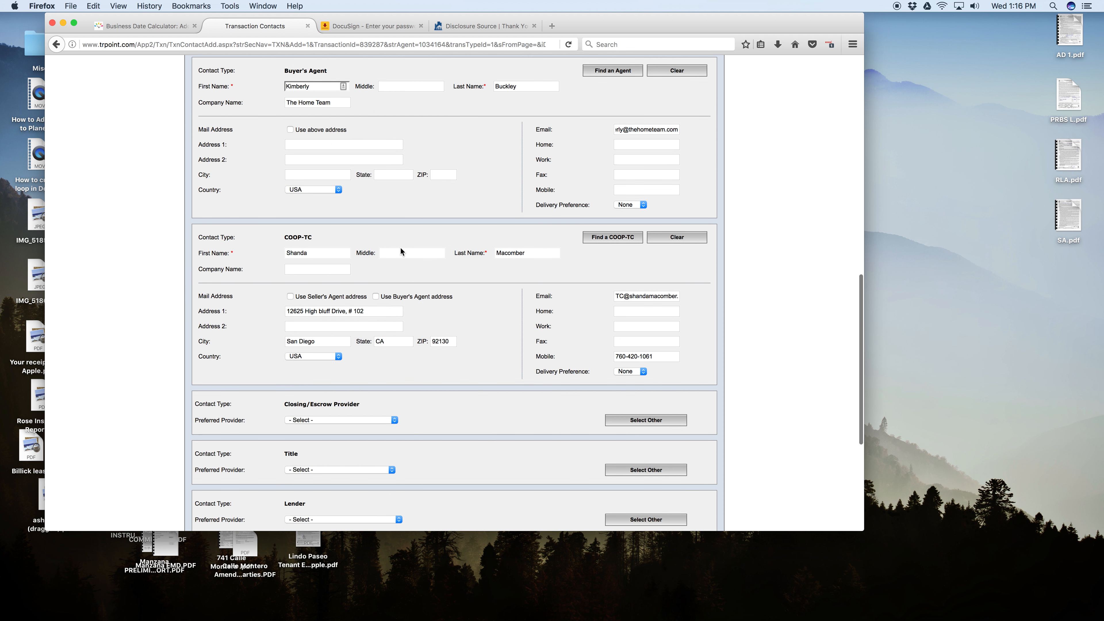
# Set the closing/escrow provider to the first preferred Oakwood Escrow contact.
pyautogui.scroll(-5, 400, 248)
pyautogui.scroll(-3, 428, 299)
pyautogui.click(348, 251)
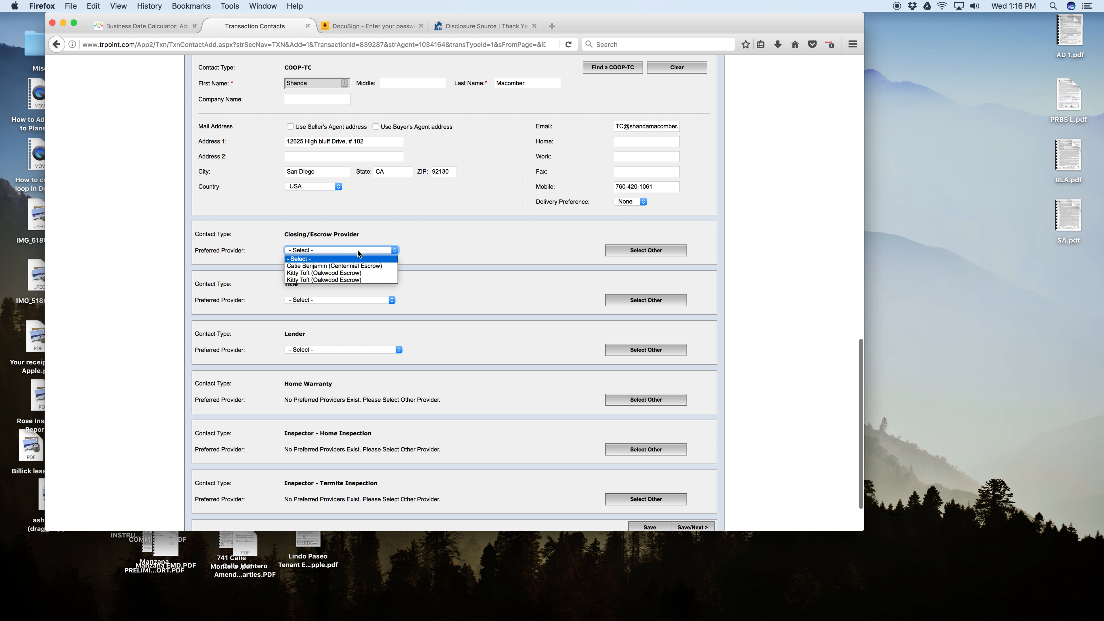
pyautogui.click(349, 274)
# Search for other title providers, showing all providers and filtering by the company name Ticor.
pyautogui.scroll(-3, 448, 275)
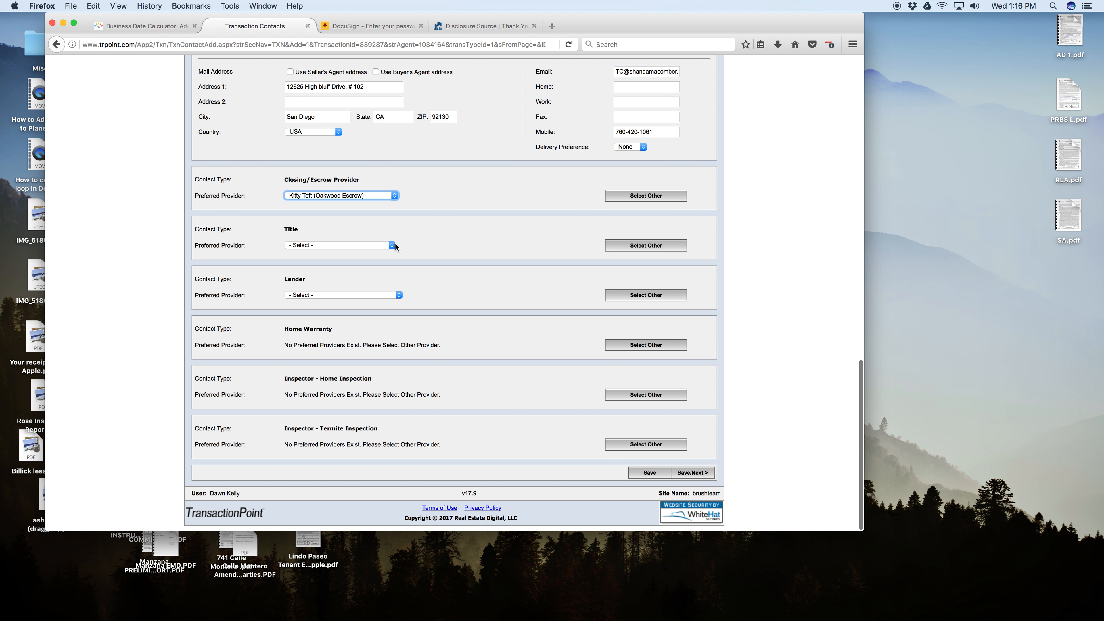
pyautogui.click(391, 244)
pyautogui.click(631, 242)
pyautogui.click(637, 247)
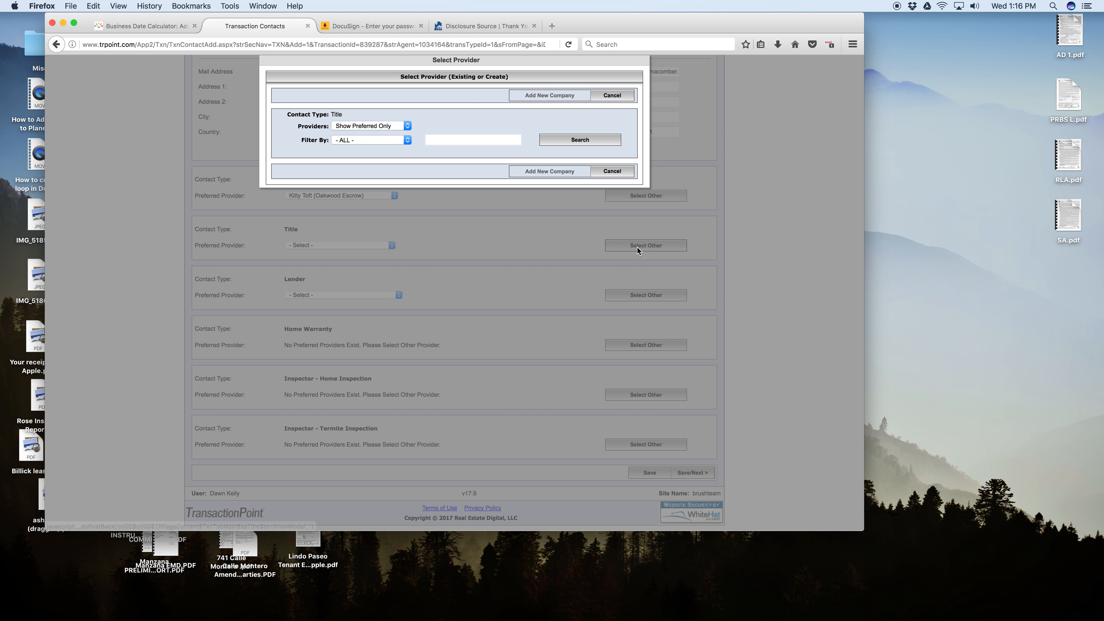
pyautogui.click(398, 126)
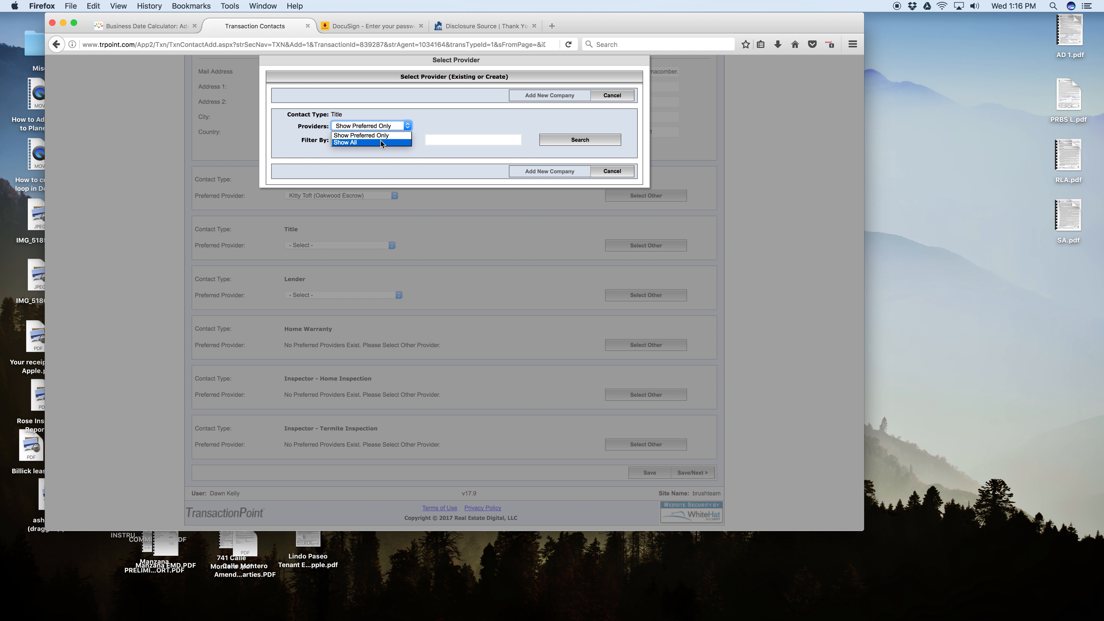
pyautogui.click(463, 122)
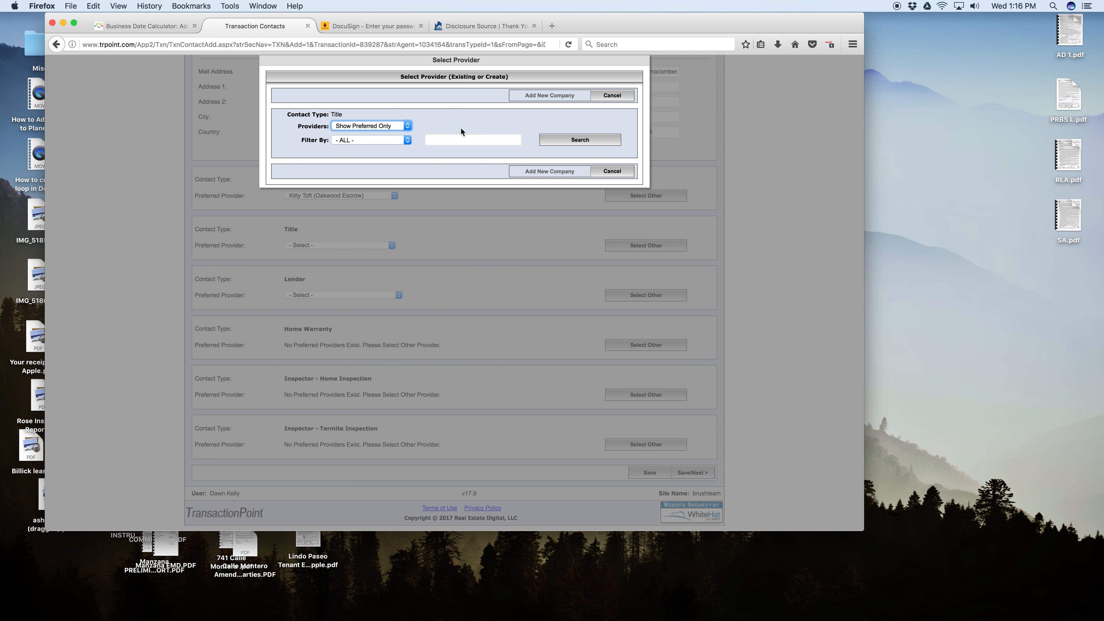
pyautogui.click(383, 125)
pyautogui.click(372, 142)
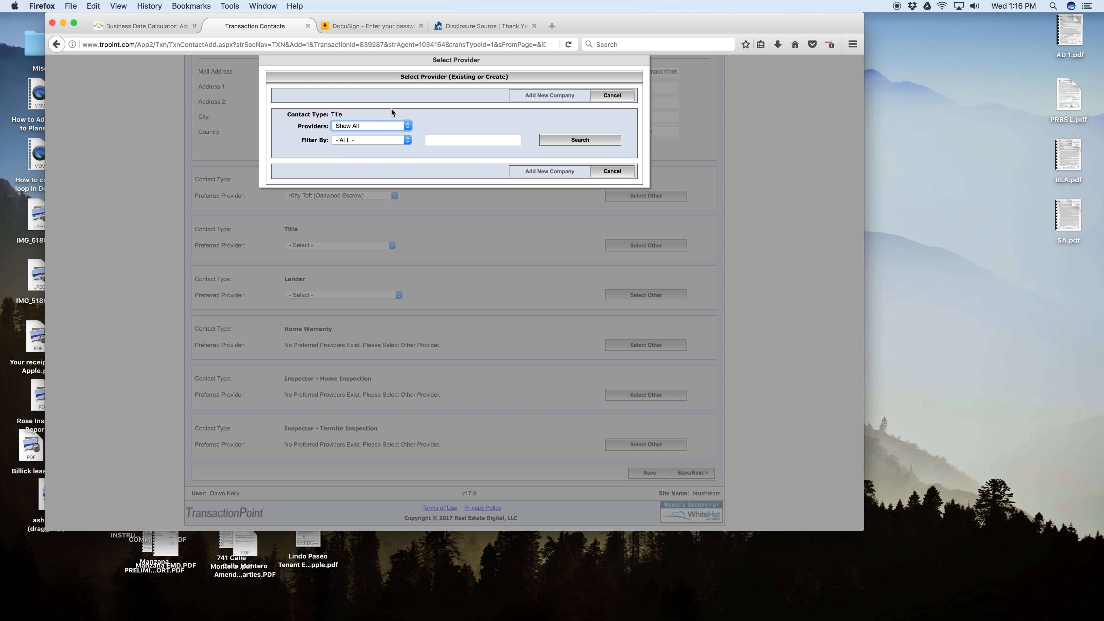
pyautogui.click(359, 139)
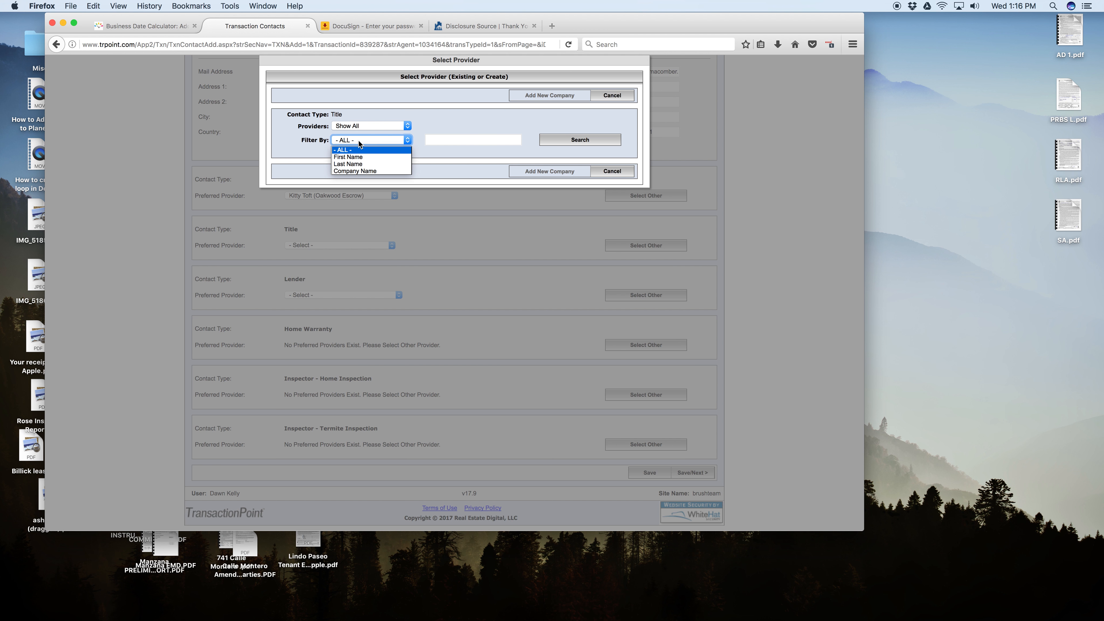
pyautogui.click(350, 170)
pyautogui.click(437, 140)
pyautogui.write('Ticor')
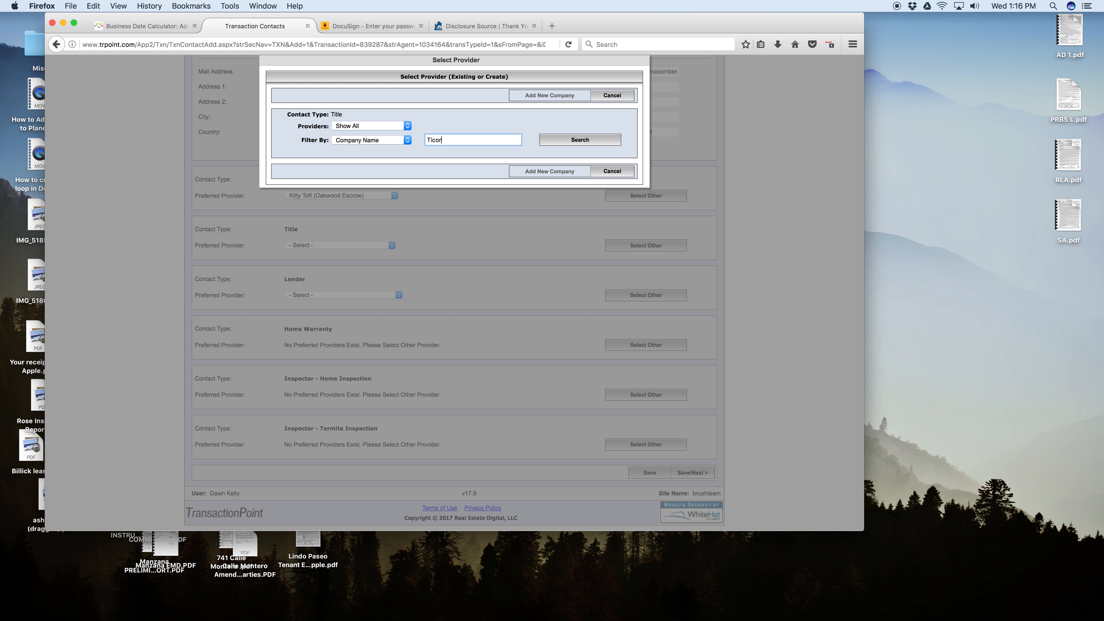
pyautogui.click(570, 141)
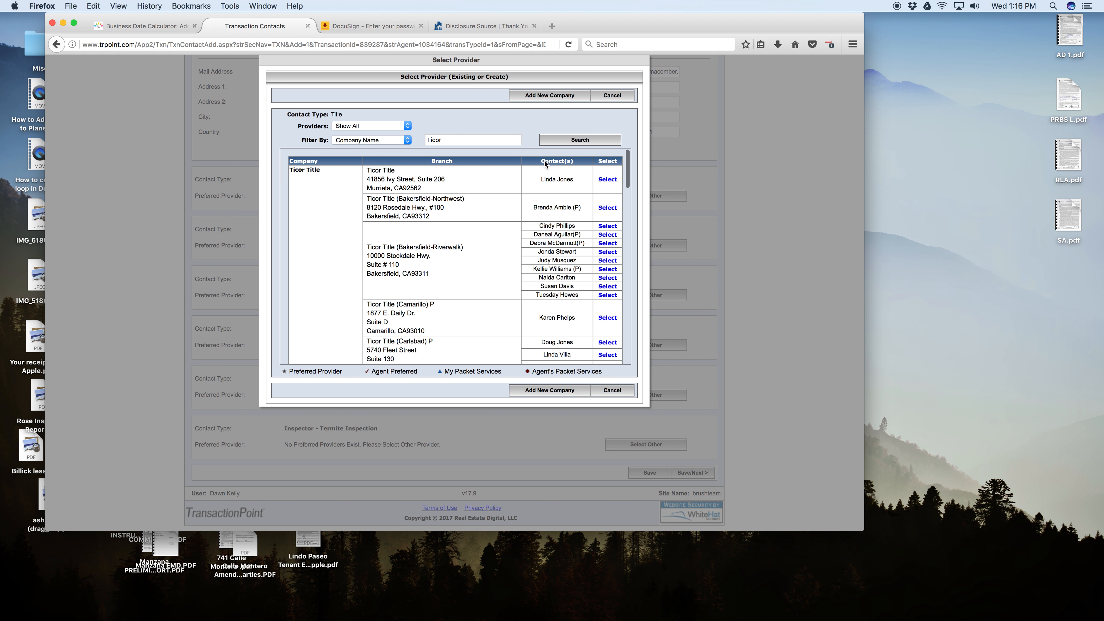
# Select the third listed contact of the Ticor Title (San Diego-Camino del Rio) branch as the title provider.
pyautogui.scroll(-3, 467, 224)
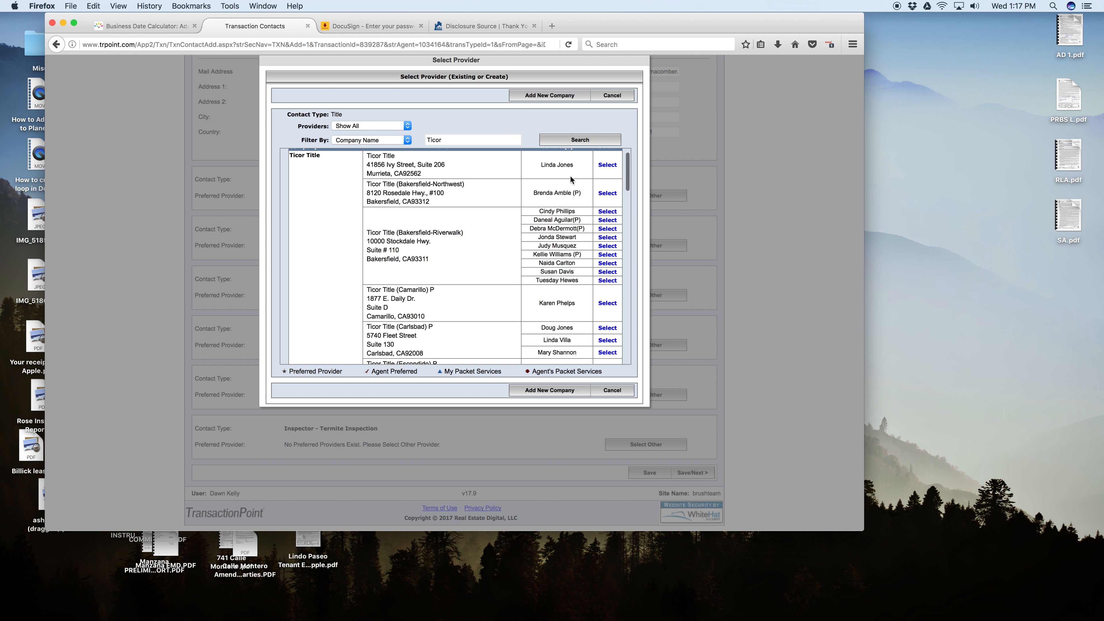
pyautogui.scroll(1, 567, 213)
pyautogui.scroll(-4, 565, 213)
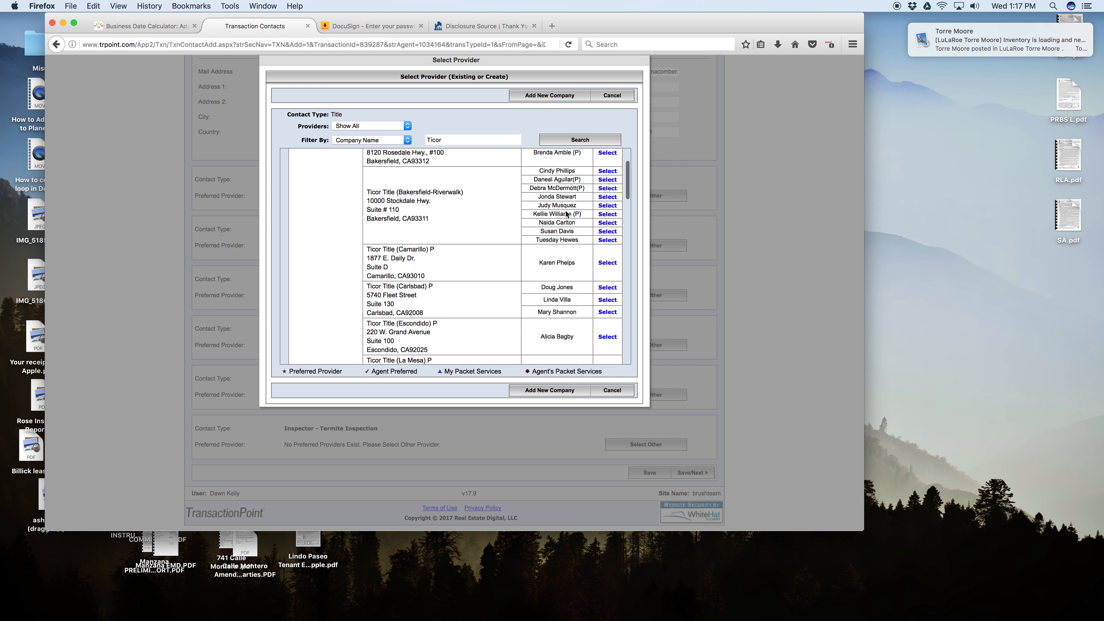
pyautogui.scroll(-10, 563, 216)
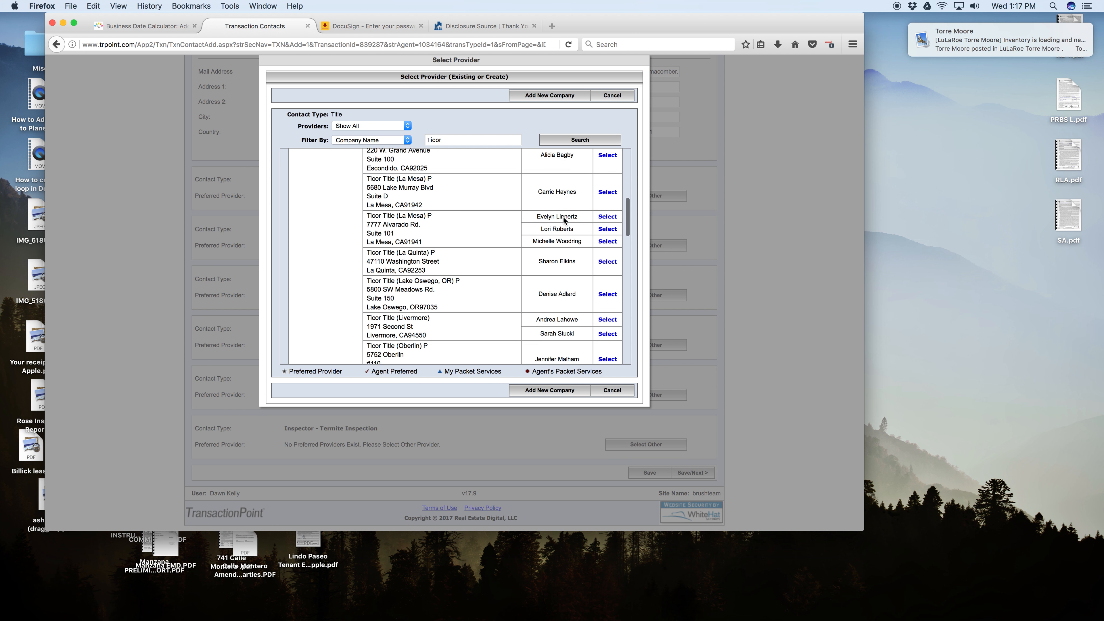
pyautogui.scroll(-10, 569, 211)
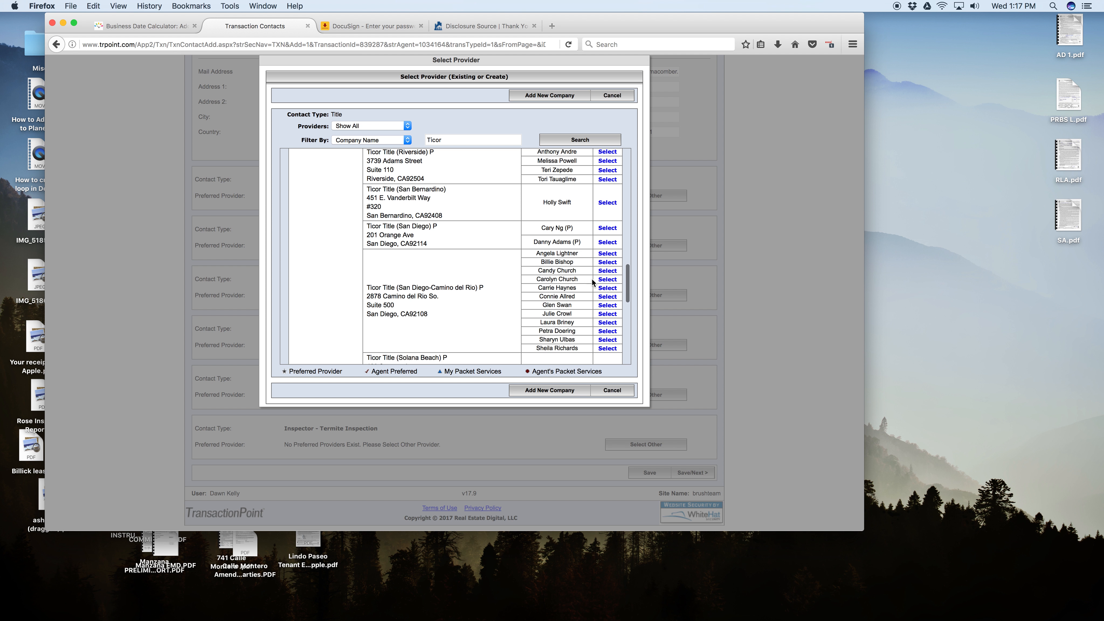
pyautogui.click(605, 271)
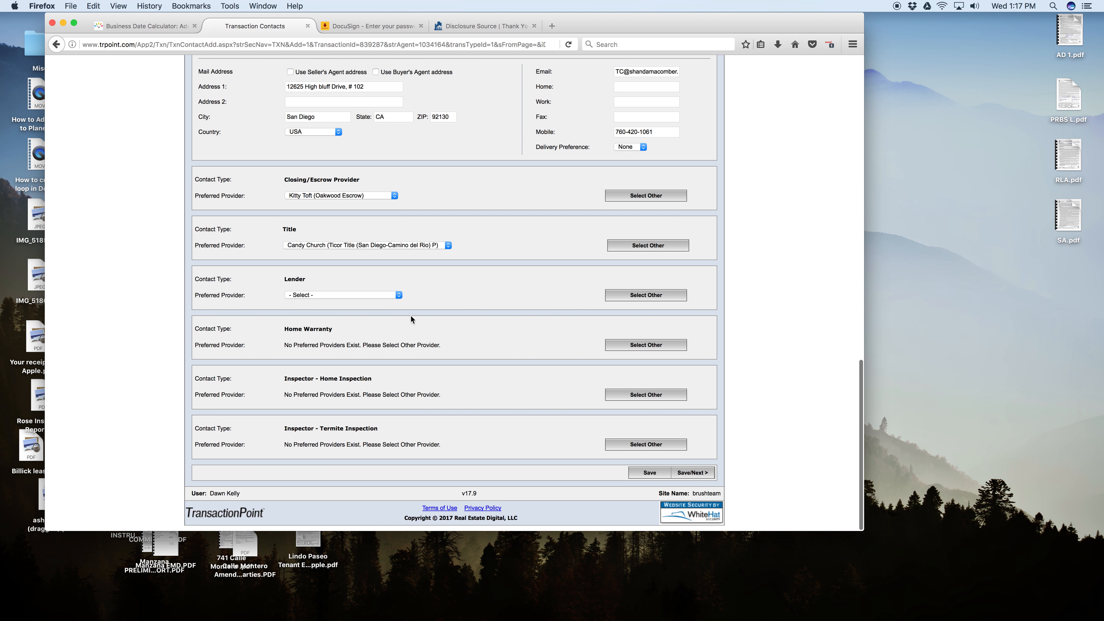
# Search for other lender providers, showing all providers and filtering by the company name Synergy.
pyautogui.click(399, 296)
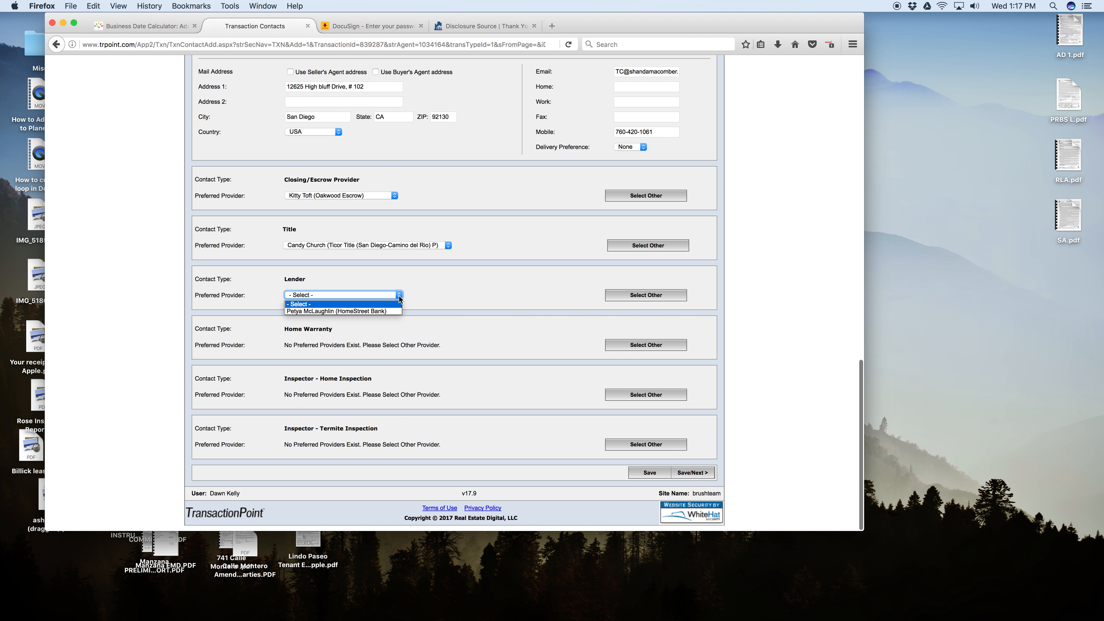
pyautogui.click(628, 296)
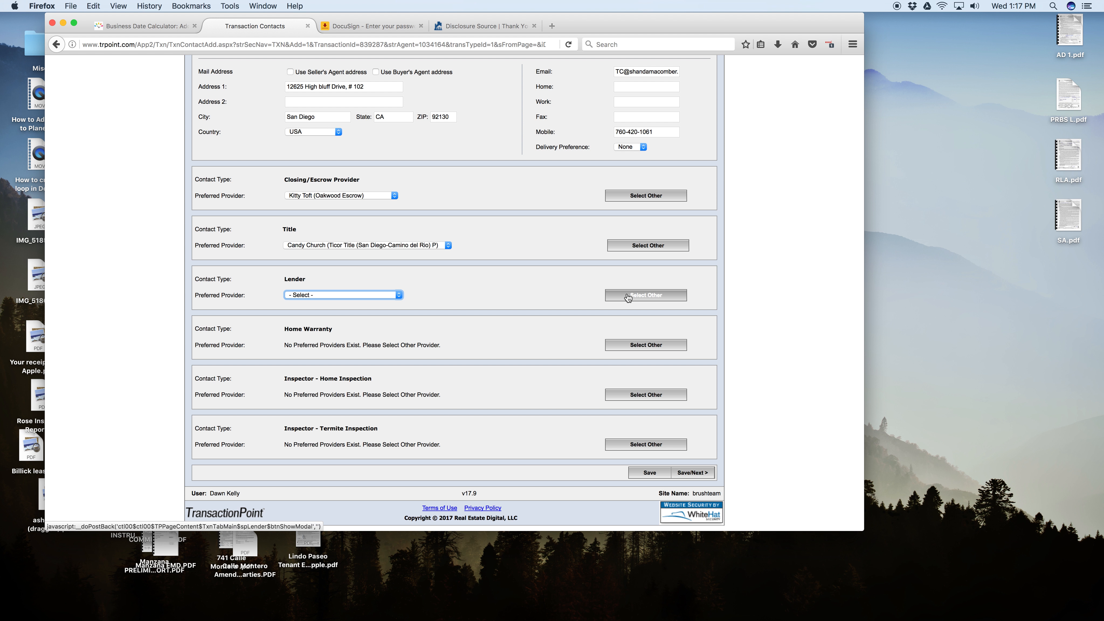
pyautogui.click(658, 296)
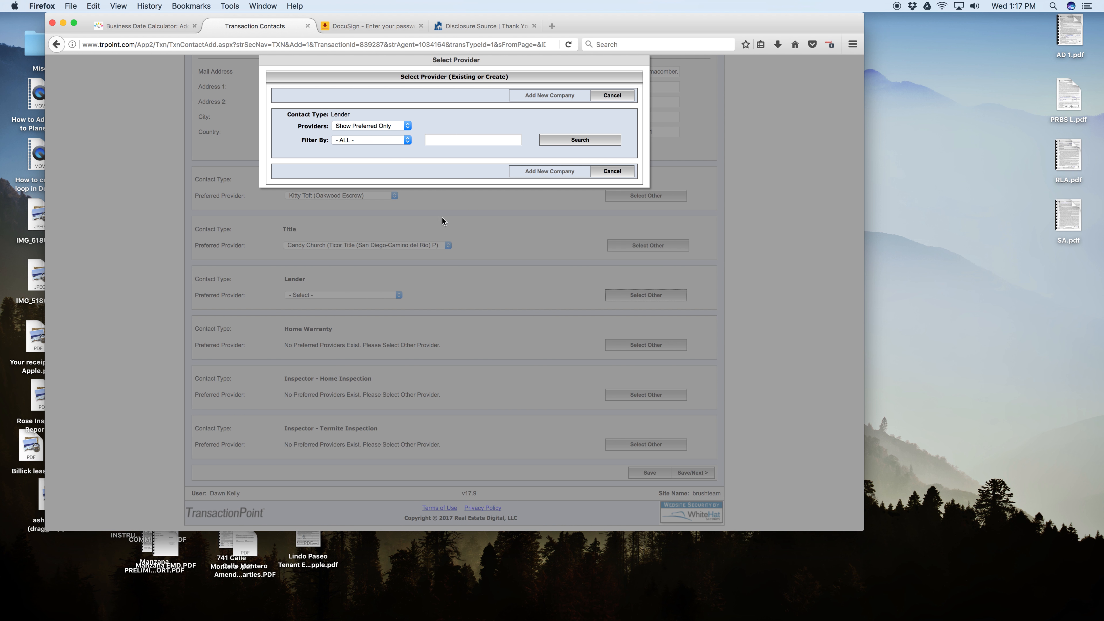
pyautogui.click(389, 129)
pyautogui.click(377, 139)
pyautogui.click(377, 140)
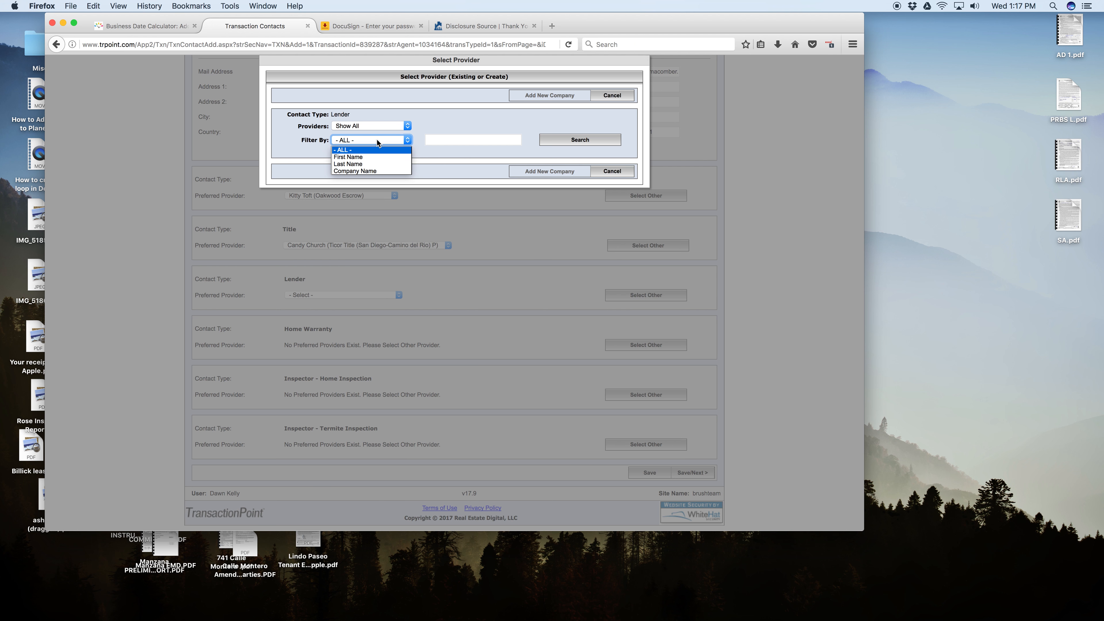
pyautogui.click(361, 170)
pyautogui.click(448, 140)
pyautogui.write('Synergy')
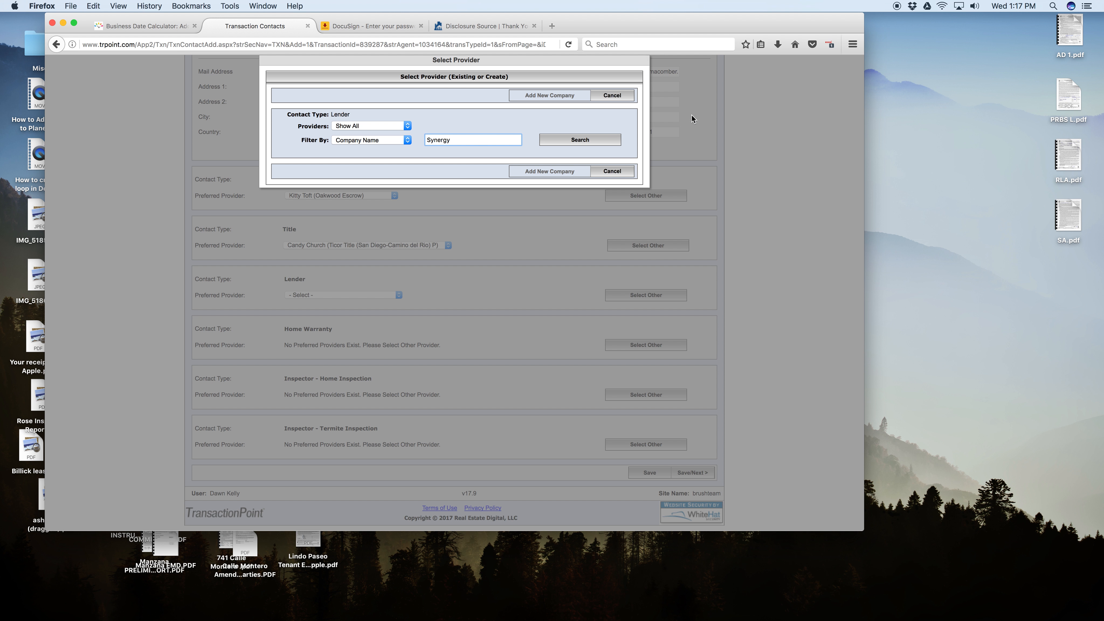
pyautogui.click(556, 140)
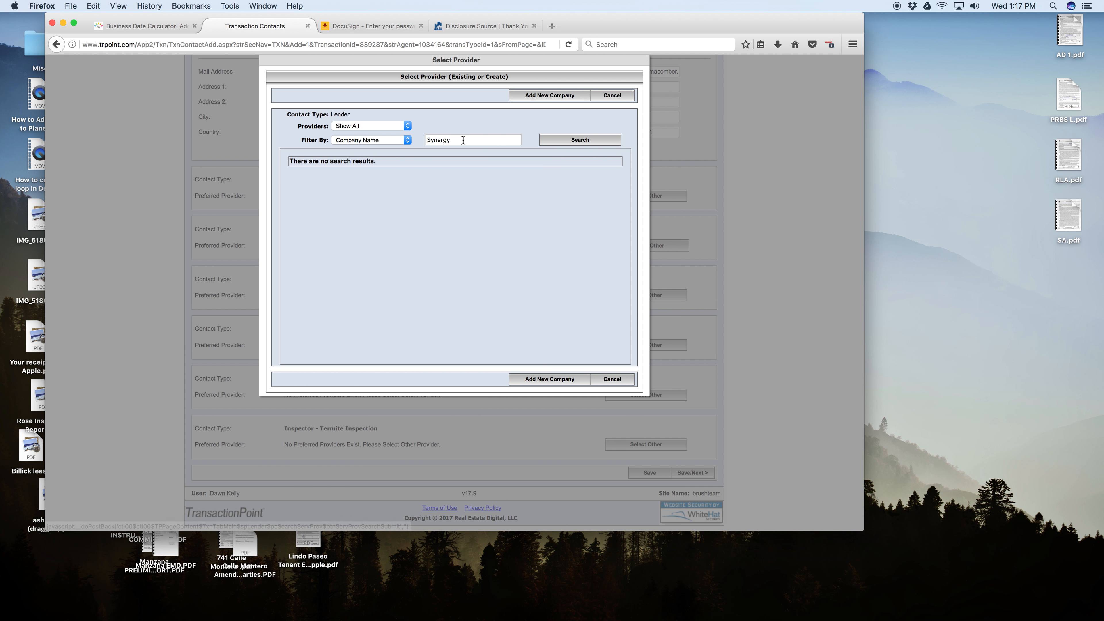
# Start adding a new lender company with the company name Synergy One Lending.
pyautogui.click(543, 96)
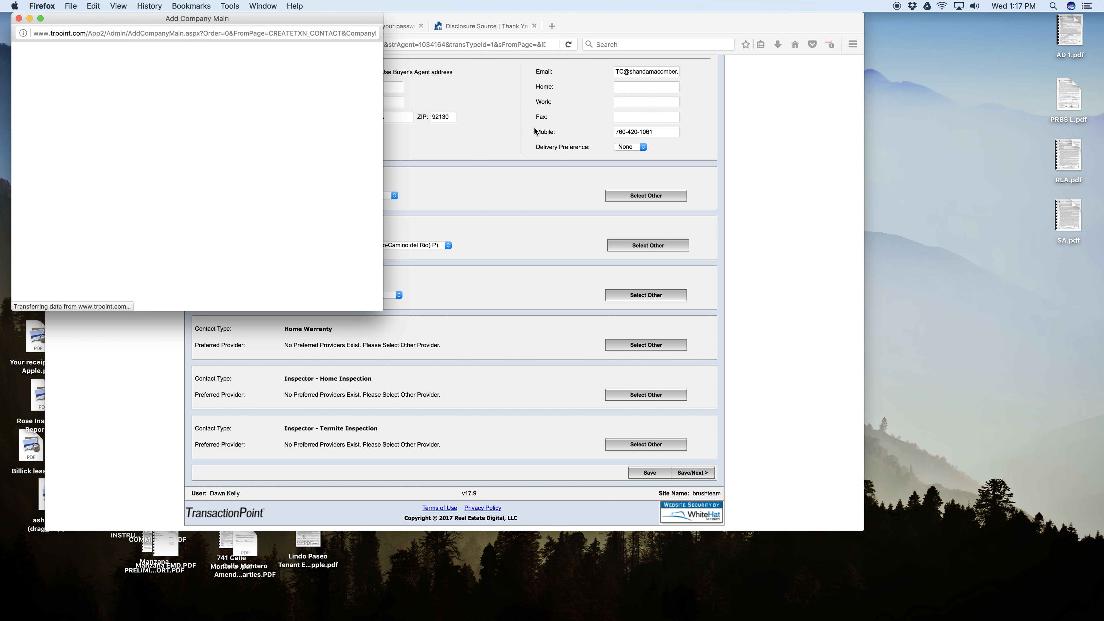
pyautogui.write('S')
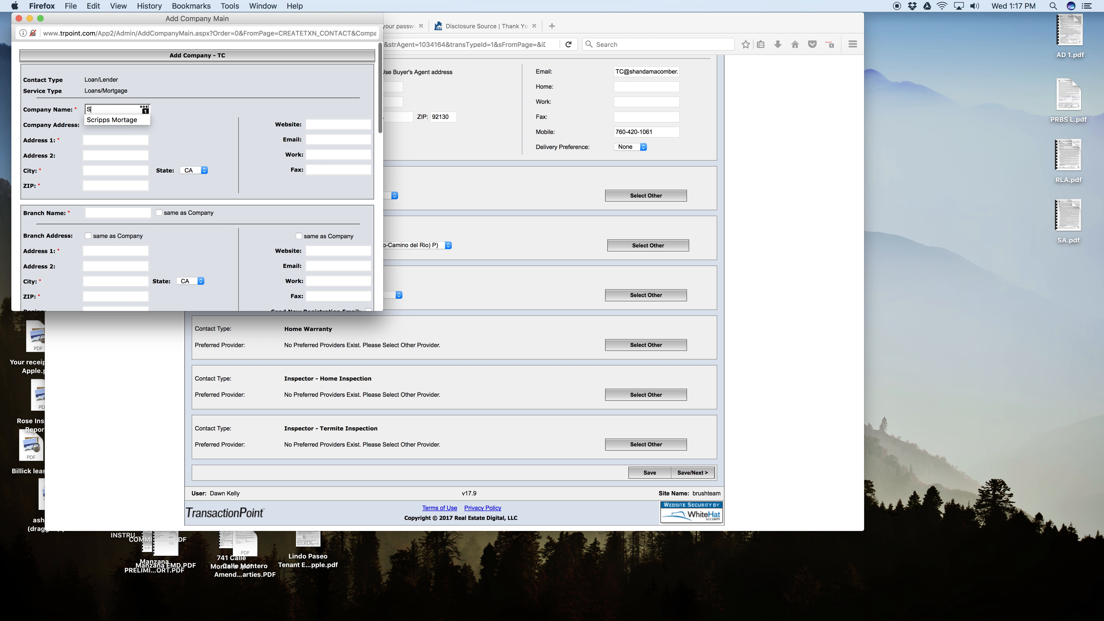
pyautogui.write('ynergy One Len')
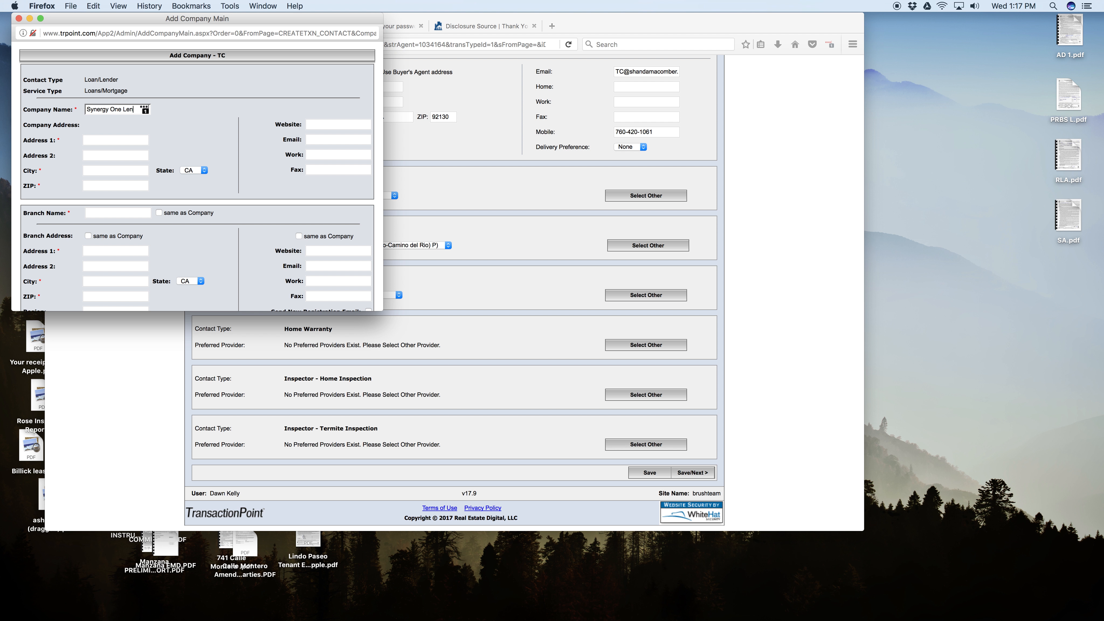
pyautogui.write('ding')
pyautogui.press('Tab')
pyautogui.hotkey('ctrl', 'Right')
pyautogui.hotkey('ctrl', 'Left')
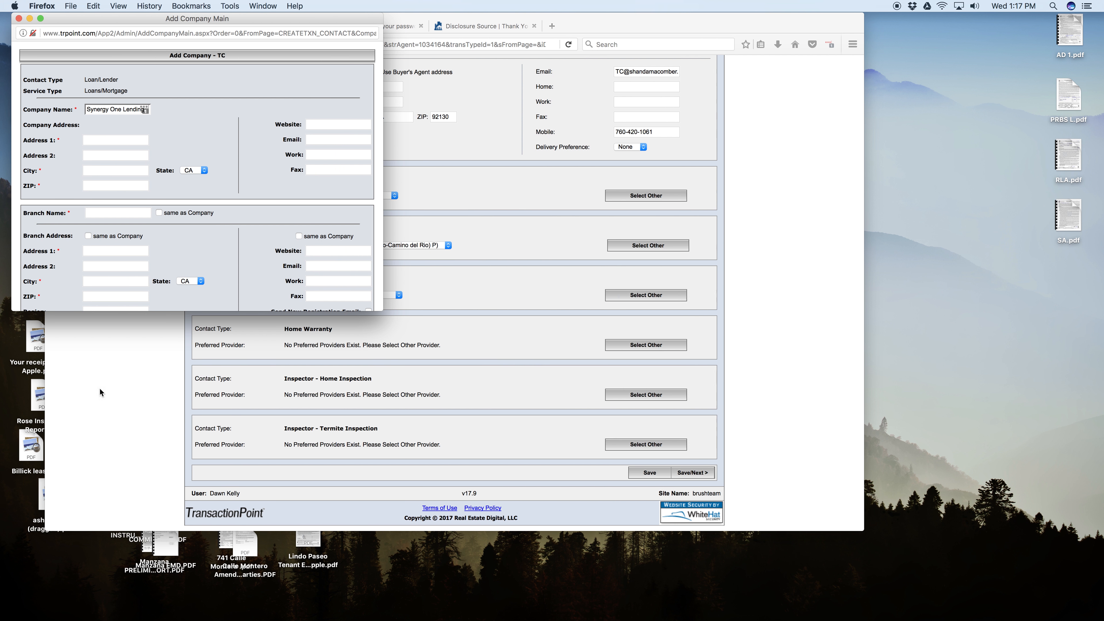
pyautogui.hotkey('ctrl', 'Up')
pyautogui.click(623, 348)
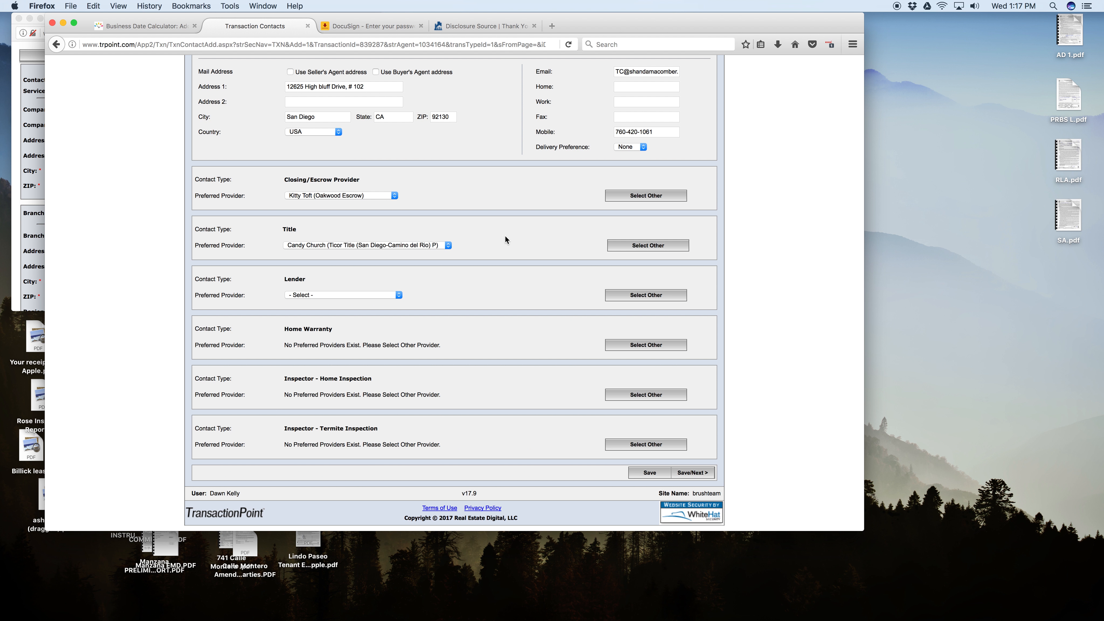
pyautogui.hotkey('ctrl', 'Up')
pyautogui.click(433, 326)
pyautogui.scroll(4, 453, 324)
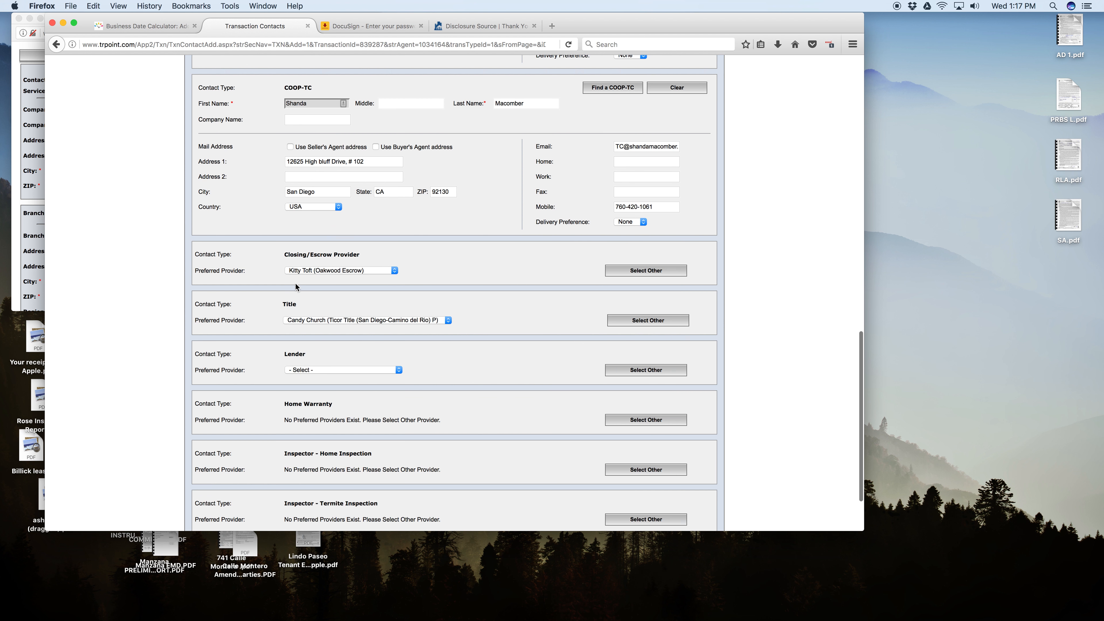
# Look over the remaining branch, contact and login fields of the new lender company form, and cancel it.
pyautogui.click(30, 235)
pyautogui.scroll(-15, 181, 188)
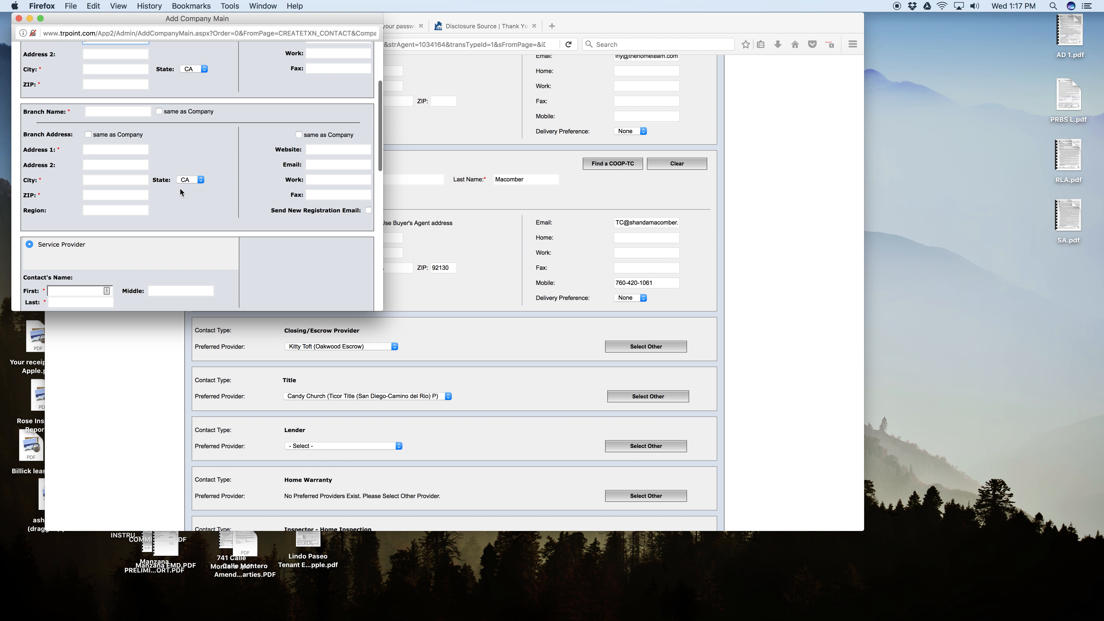
pyautogui.scroll(-3, 180, 189)
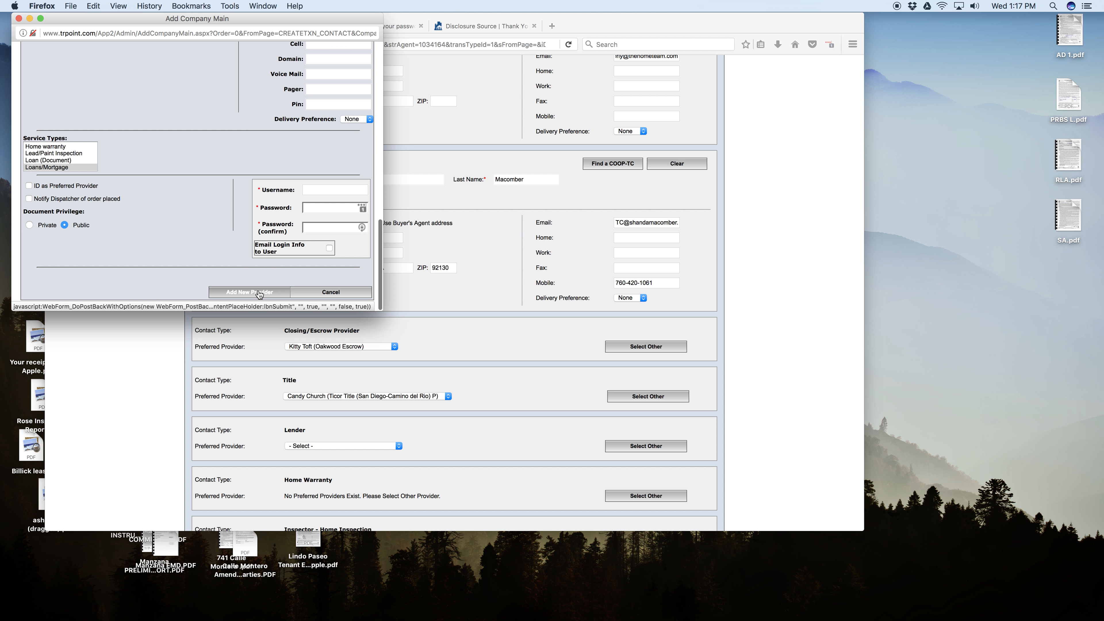
pyautogui.click(343, 295)
# Save the transaction contacts and continue to the key dates and activities.
pyautogui.scroll(-5, 510, 399)
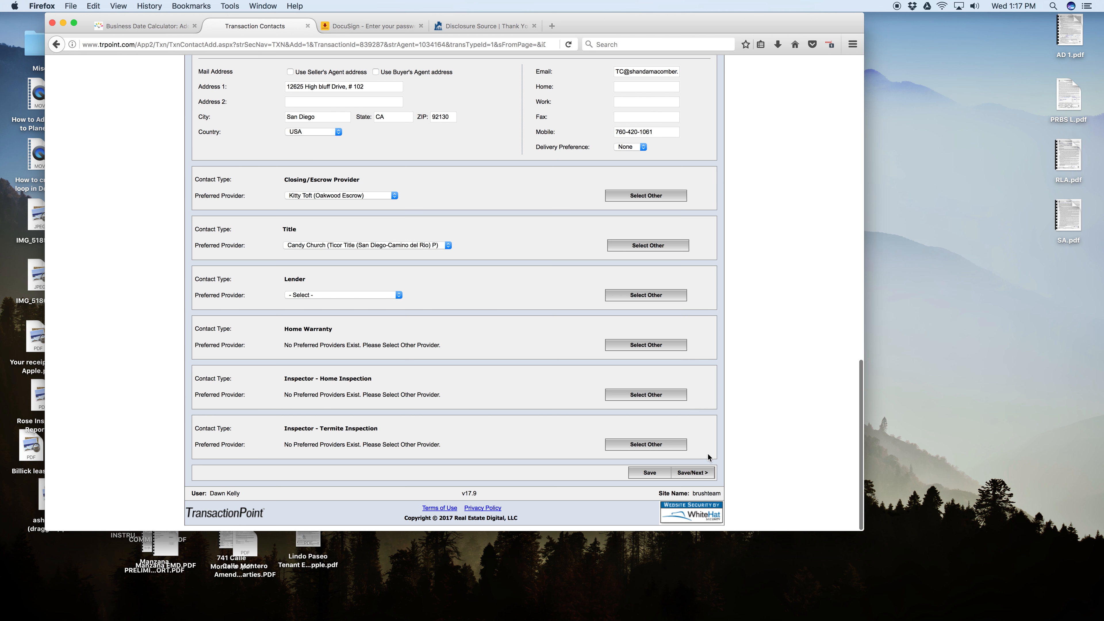
pyautogui.click(696, 472)
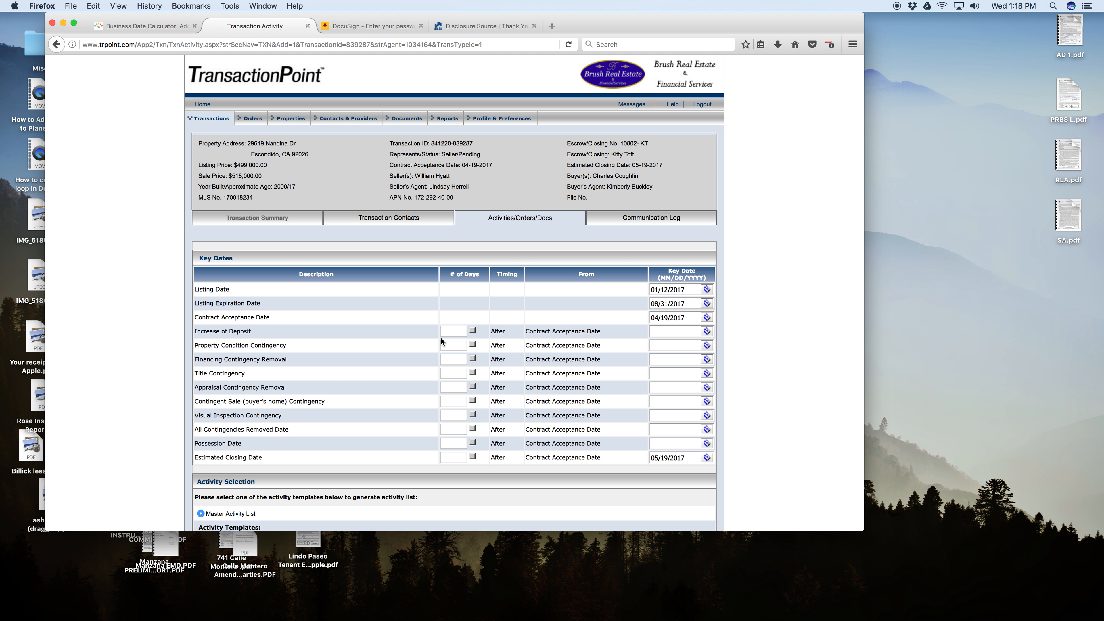
# Set the Property Condition Contingency to 7 days and the Financing Contingency Removal to 19 days after contract acceptance, calculating both key dates.
pyautogui.click(451, 344)
pyautogui.write('7')
pyautogui.click(640, 359)
pyautogui.click(458, 361)
pyautogui.click(473, 360)
pyautogui.click(667, 359)
pyautogui.click(451, 358)
pyautogui.press('BackSpace')
pyautogui.press('Tab')
pyautogui.moveTo(453, 360); pyautogui.dragTo(421, 359)
pyautogui.click(473, 359)
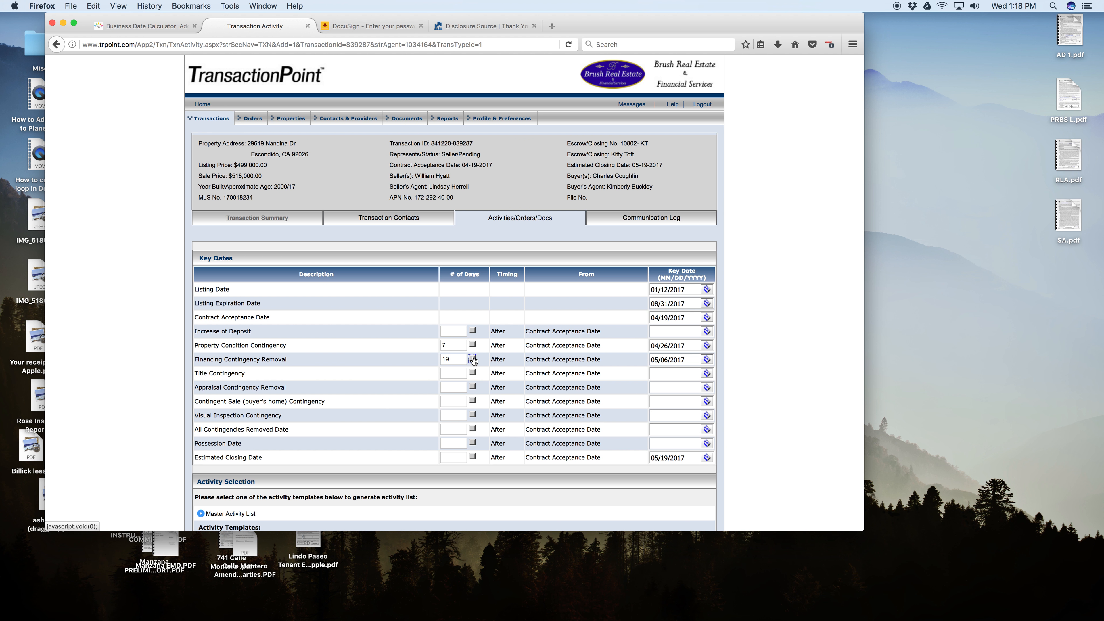
# Set the Title Contingency to 7 days and the Appraisal and Contingent Sale contingencies to 0 days, calculating their key dates.
pyautogui.scroll(-1, 422, 374)
pyautogui.click(454, 363)
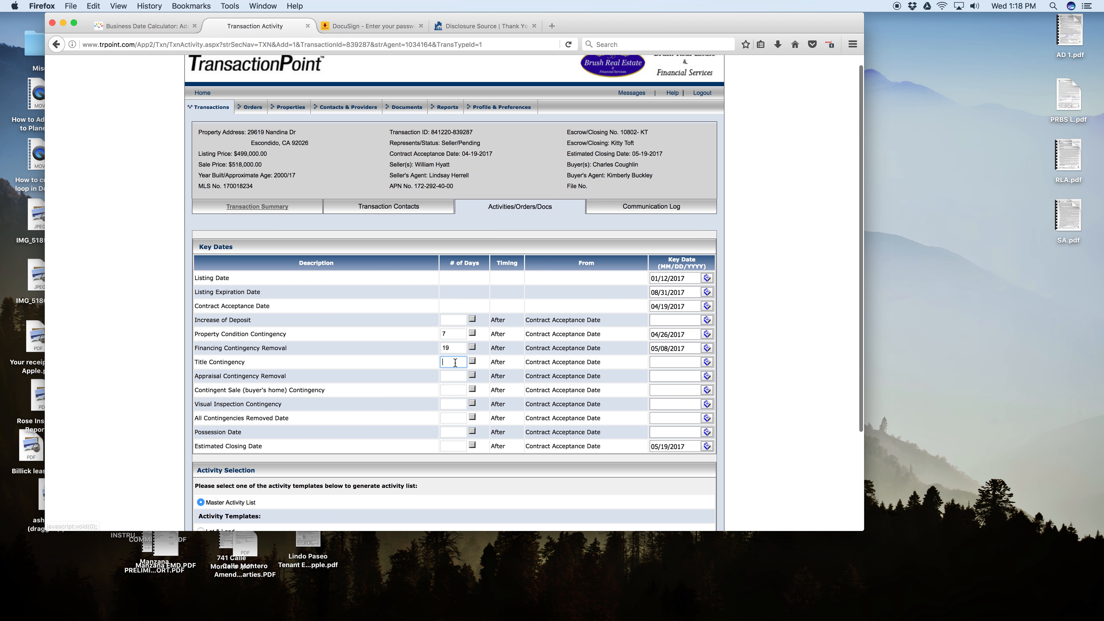
pyautogui.click(472, 360)
pyautogui.click(462, 376)
pyautogui.write('0')
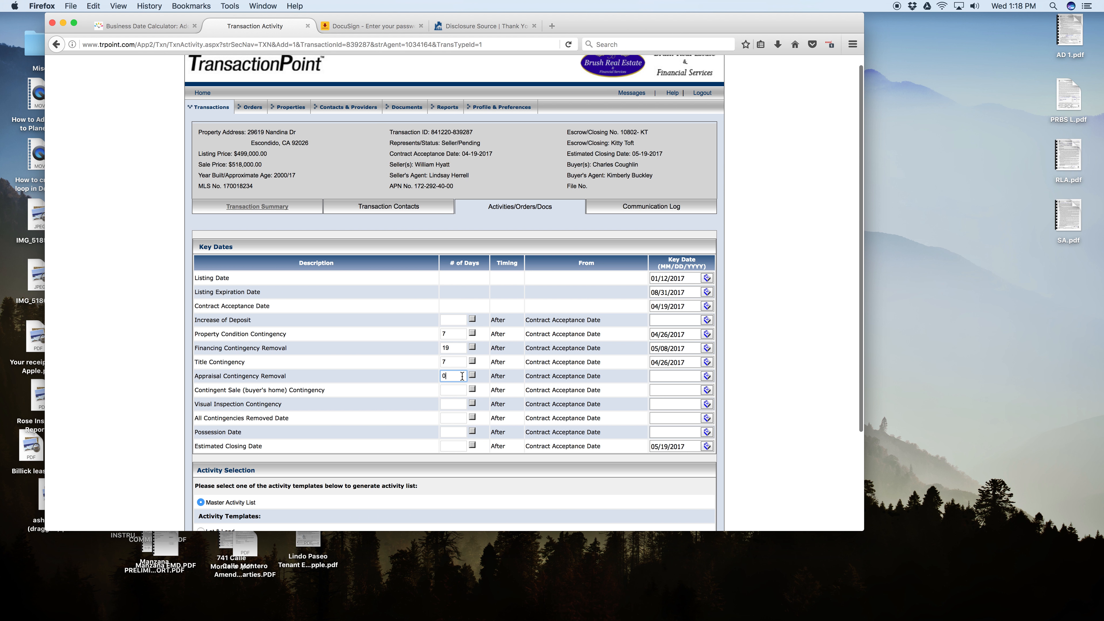
pyautogui.click(473, 375)
pyautogui.click(452, 387)
pyautogui.write('0')
pyautogui.click(472, 390)
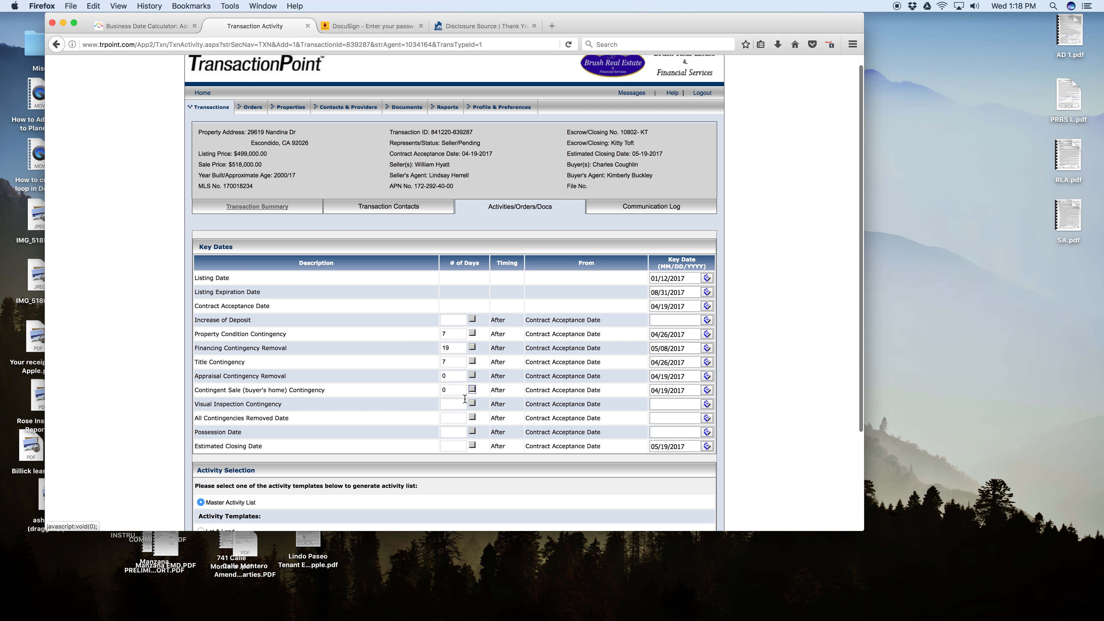
# Set the Visual Inspection Contingency to 7 days and All Contingencies Removed to 19 days, calculating both key dates.
pyautogui.click(465, 403)
pyautogui.write('7')
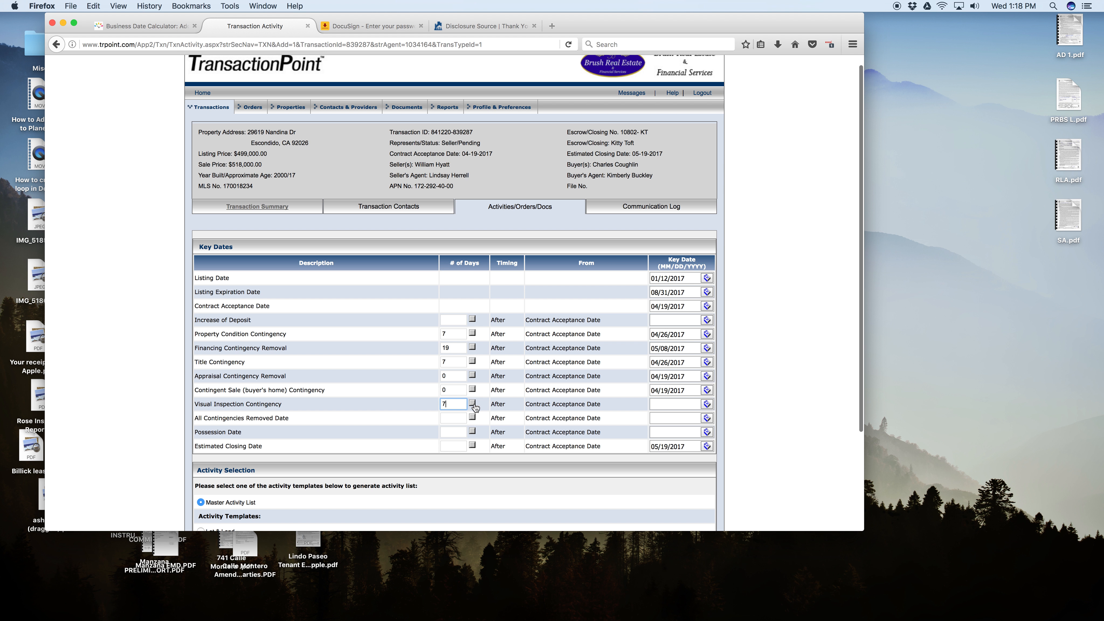
pyautogui.click(472, 403)
pyautogui.click(449, 419)
pyautogui.write('19')
pyautogui.click(473, 417)
# Set the Possession Date to 30 days with its calculated key date, and generate the activities from the Master Activity List.
pyautogui.scroll(-1, 452, 426)
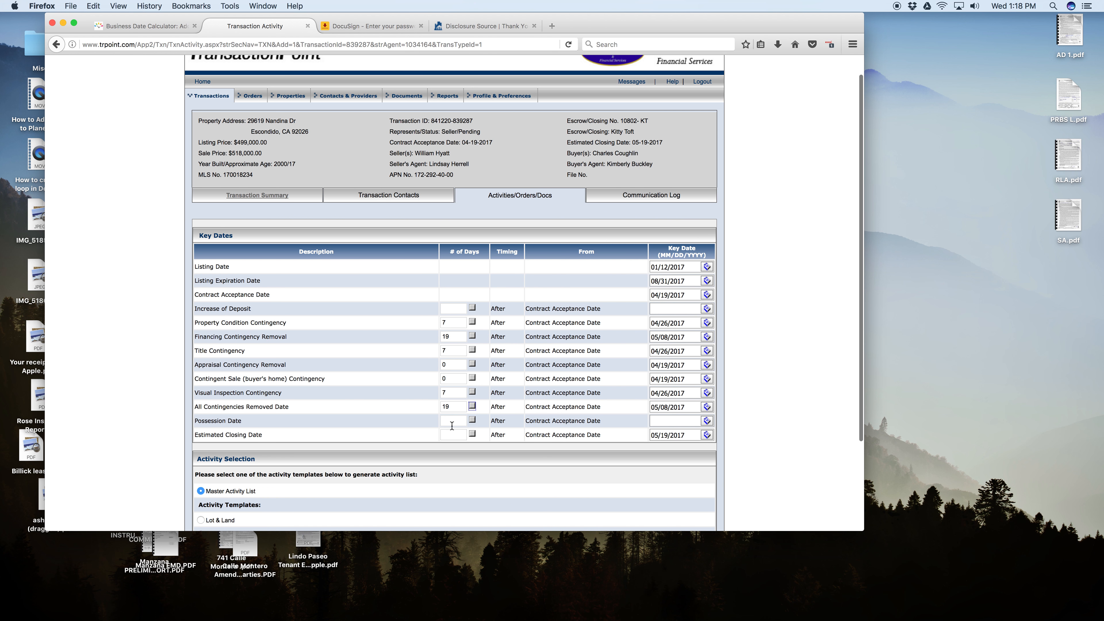
pyautogui.click(452, 426)
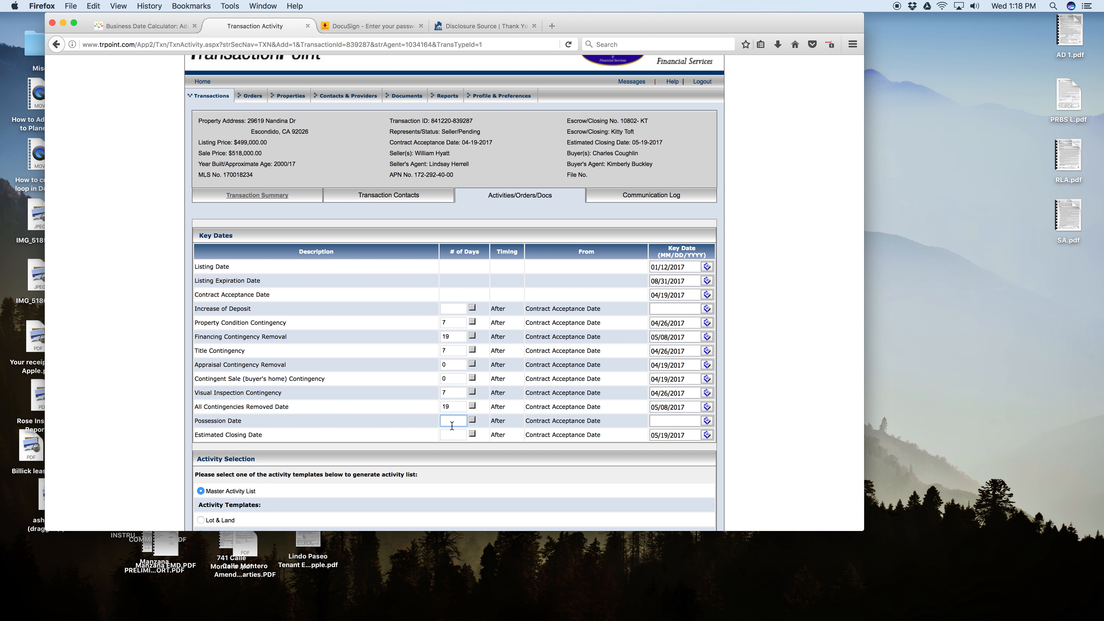
pyautogui.write('30')
pyautogui.click(472, 420)
pyautogui.scroll(-5, 468, 417)
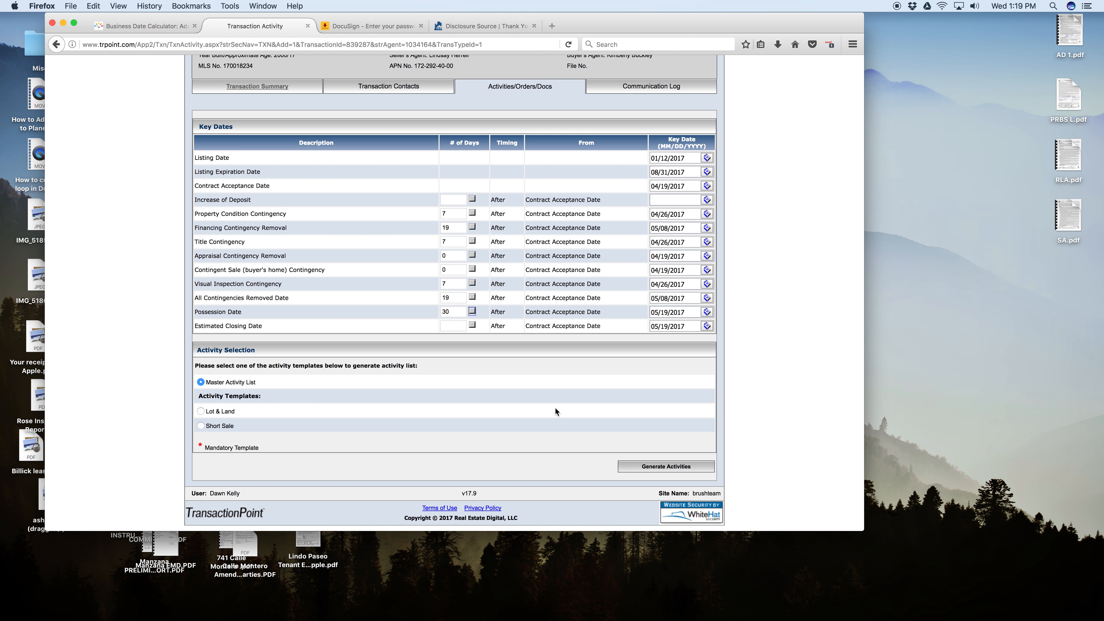
pyautogui.click(671, 467)
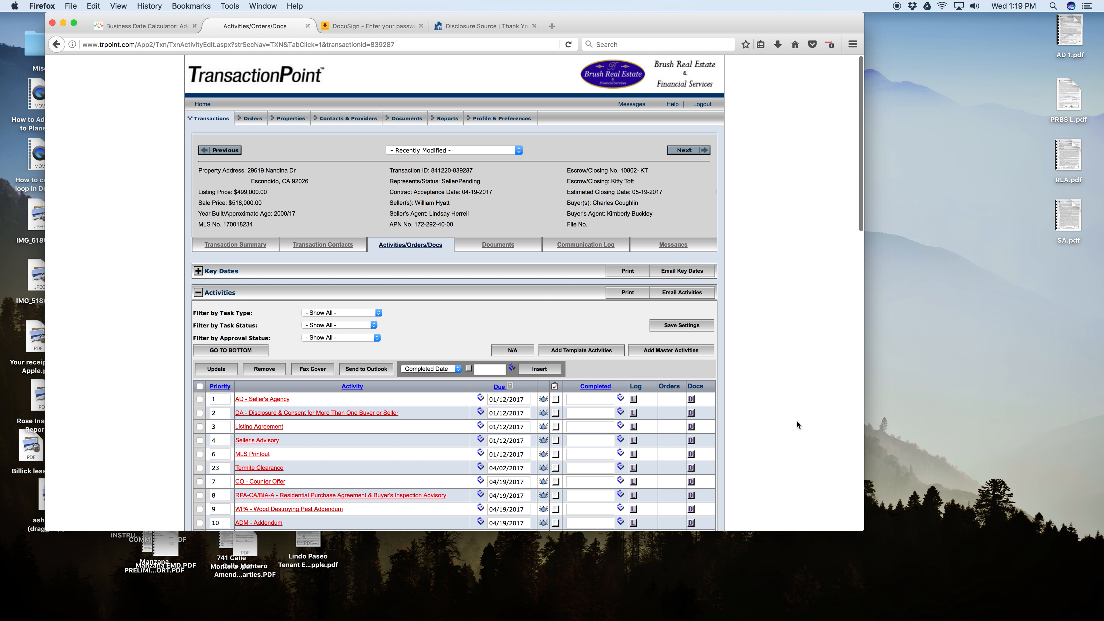
# Mark the AD - Seller's Agency activity as completed with the date 5/3/2017.
pyautogui.scroll(-3, 797, 421)
pyautogui.scroll(-7, 798, 421)
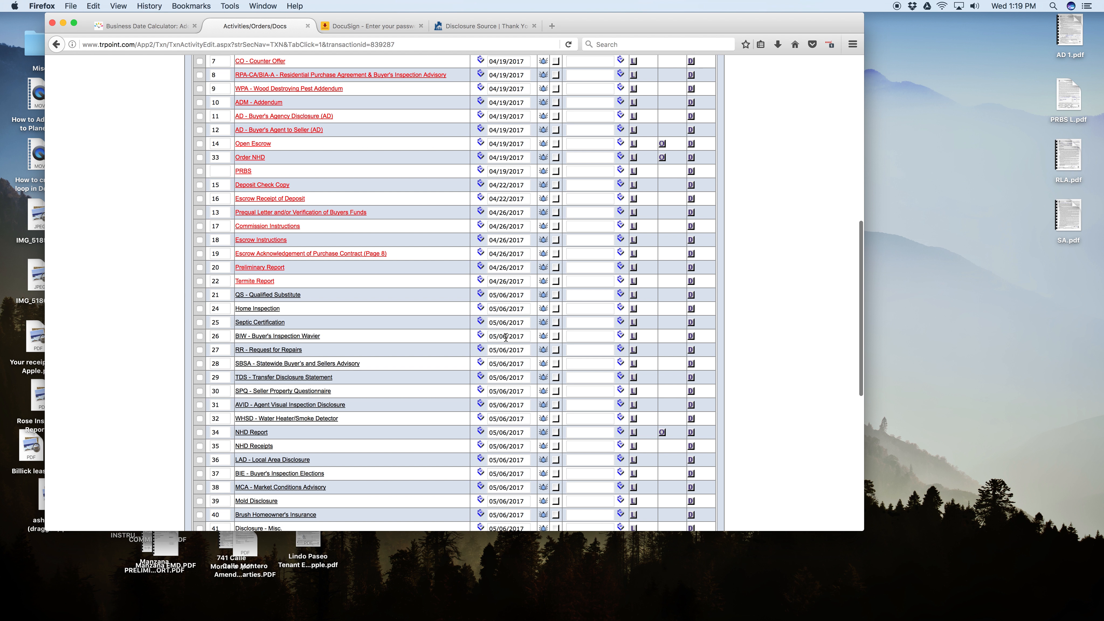
pyautogui.scroll(-8, 414, 346)
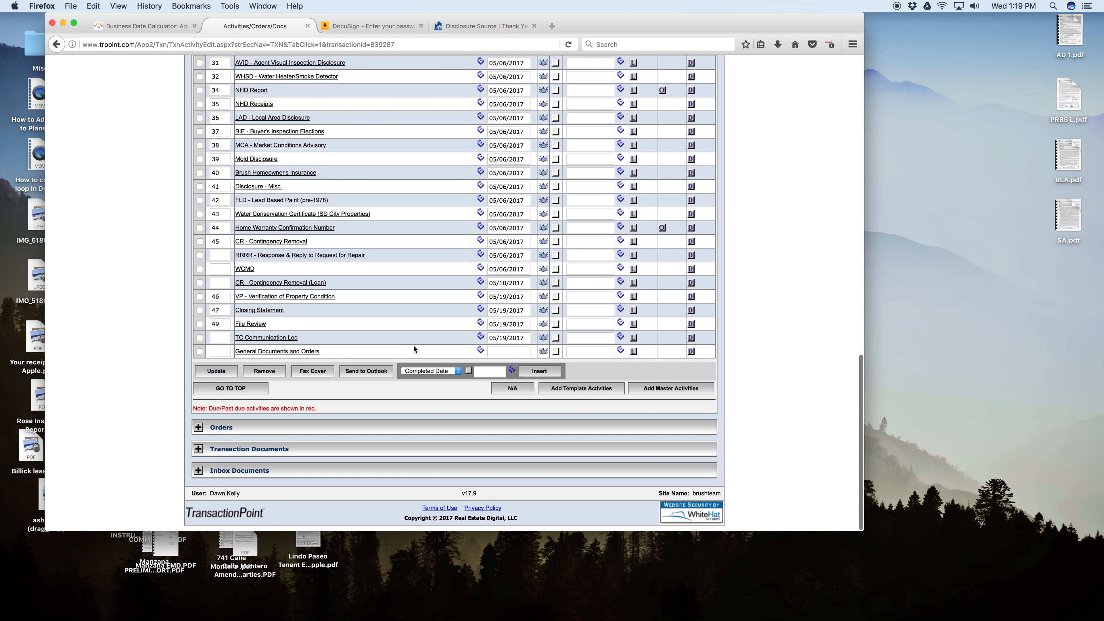
pyautogui.scroll(20, 414, 346)
pyautogui.scroll(-4, 414, 345)
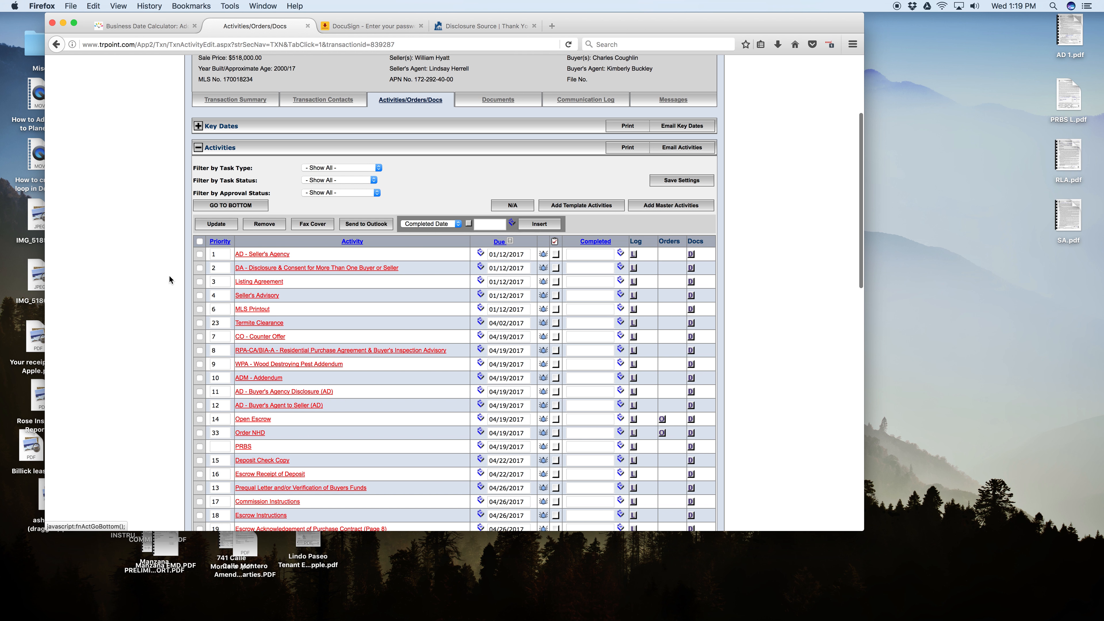
pyautogui.scroll(5, 372, 294)
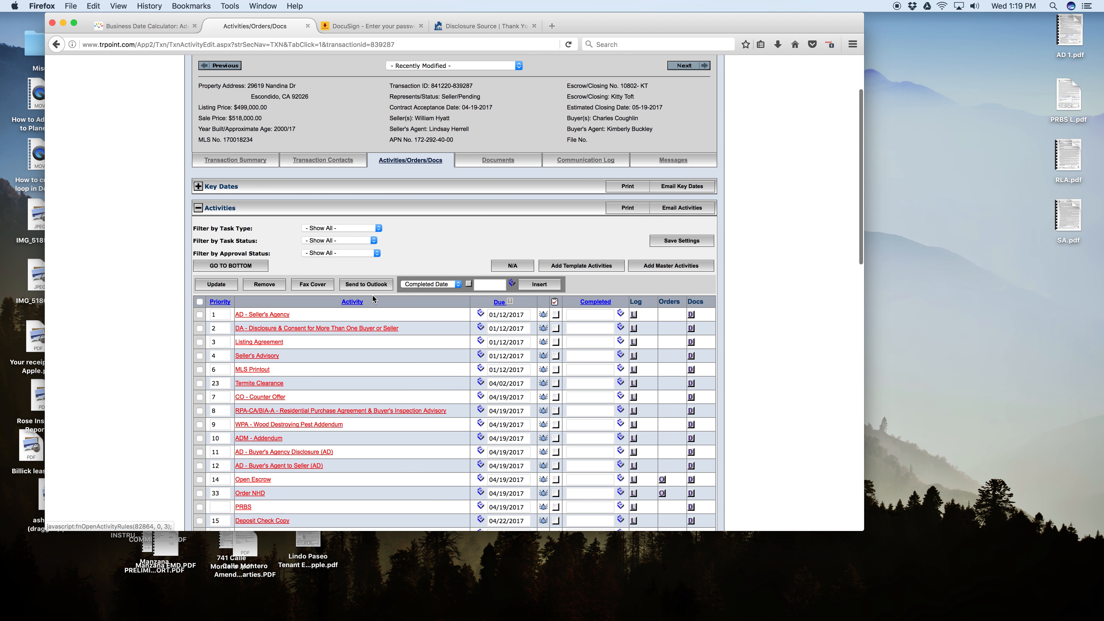
pyautogui.scroll(-3, 401, 353)
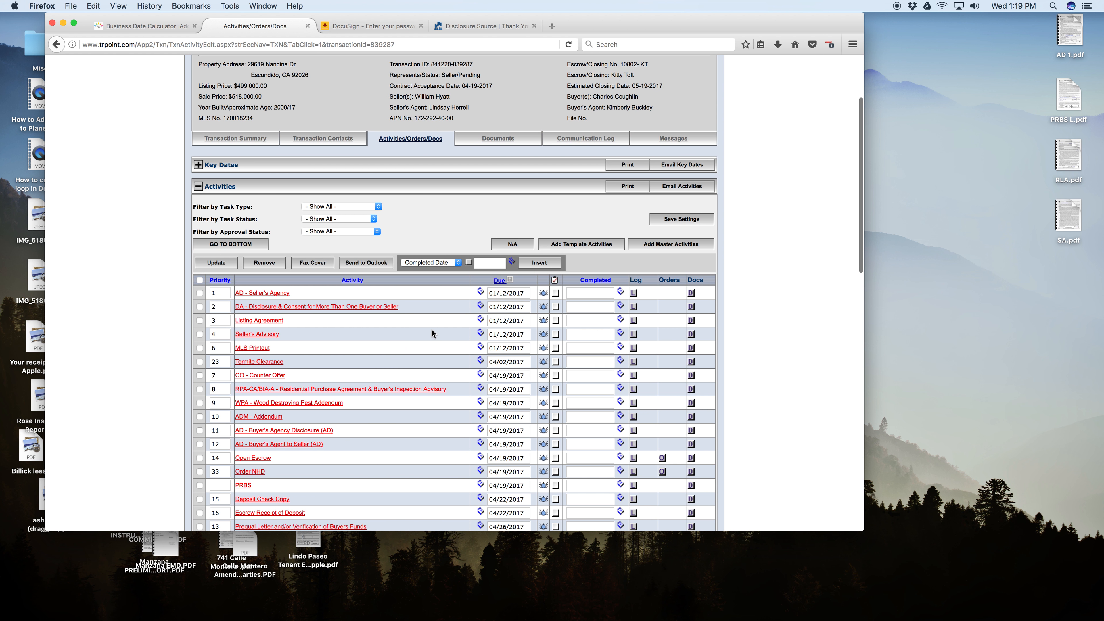
pyautogui.click(557, 293)
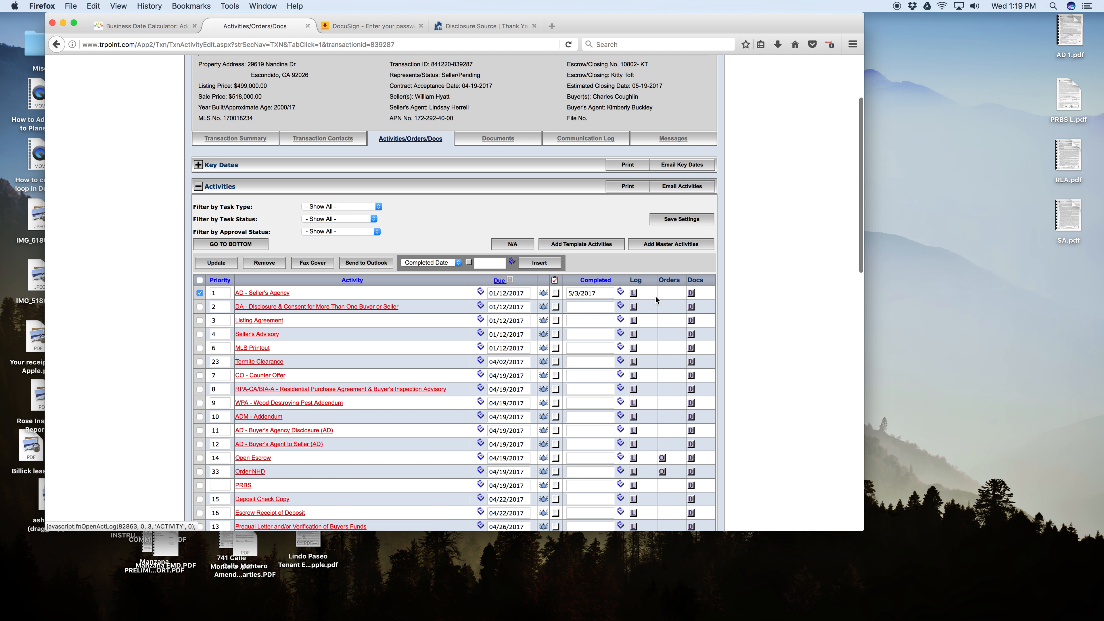
# Open a document upload for the AD - Seller's Agency activity, browse Dropbox for a file, and cancel the upload.
pyautogui.click(691, 293)
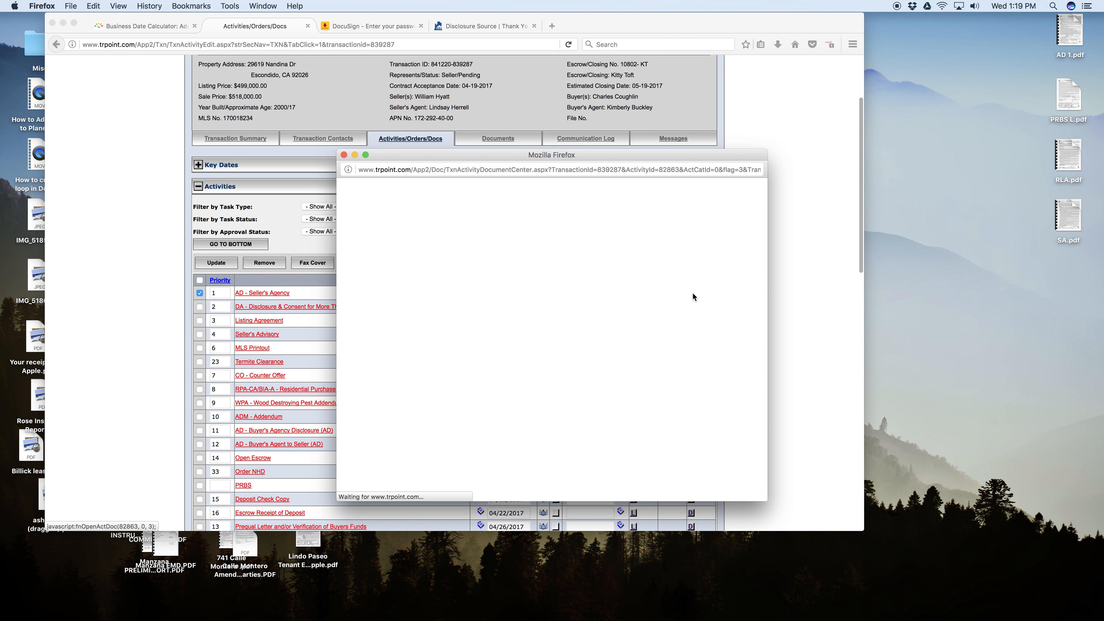
pyautogui.click(723, 263)
pyautogui.click(562, 324)
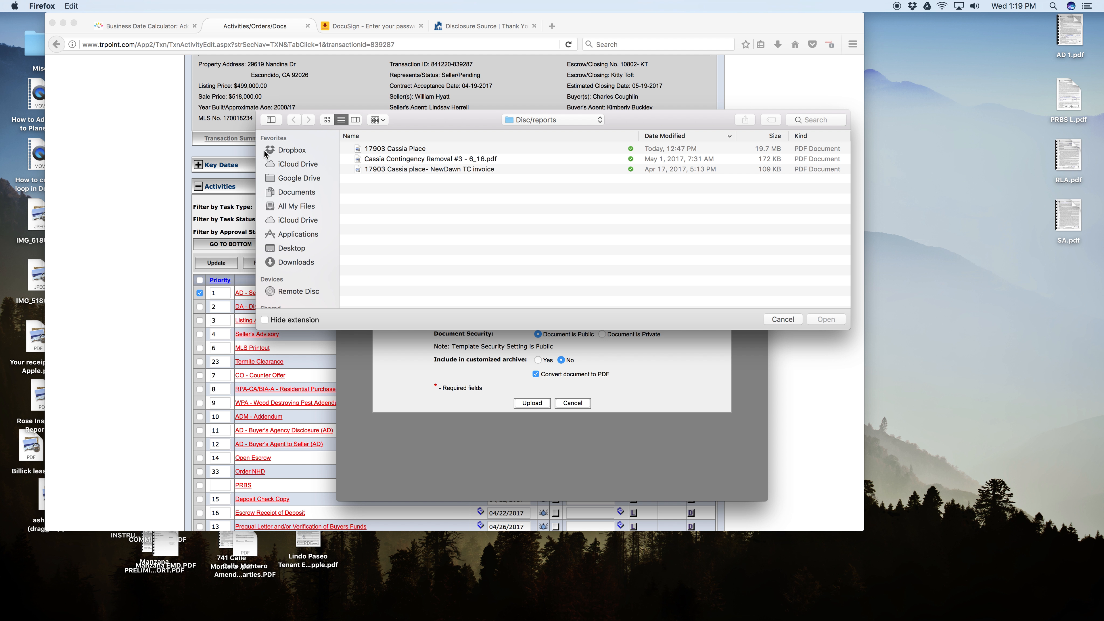
pyautogui.click(279, 150)
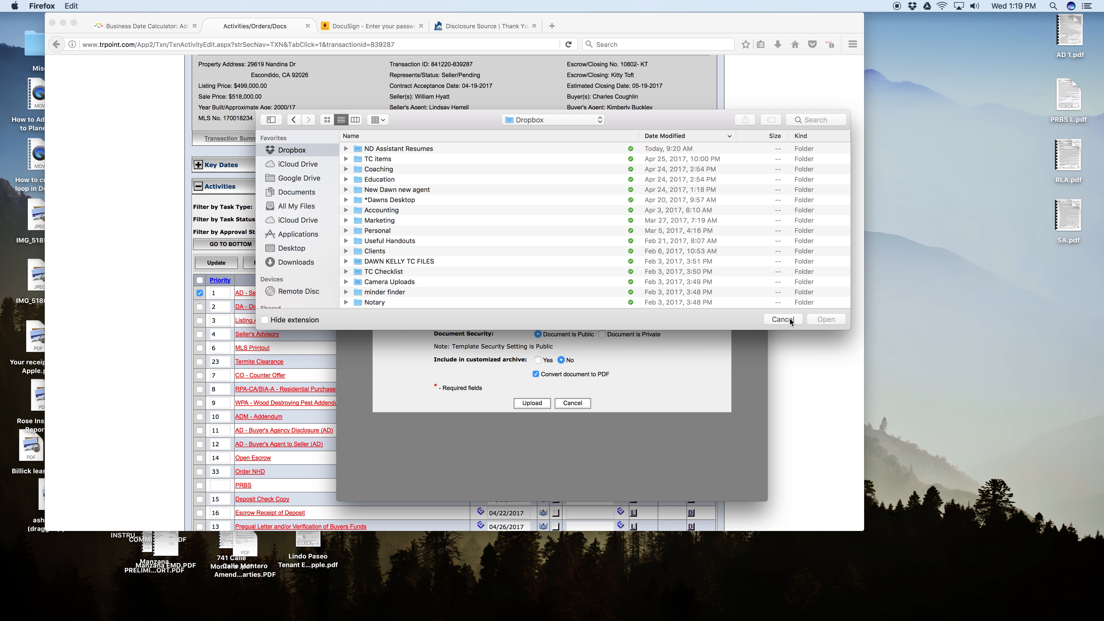
pyautogui.click(785, 320)
pyautogui.click(567, 404)
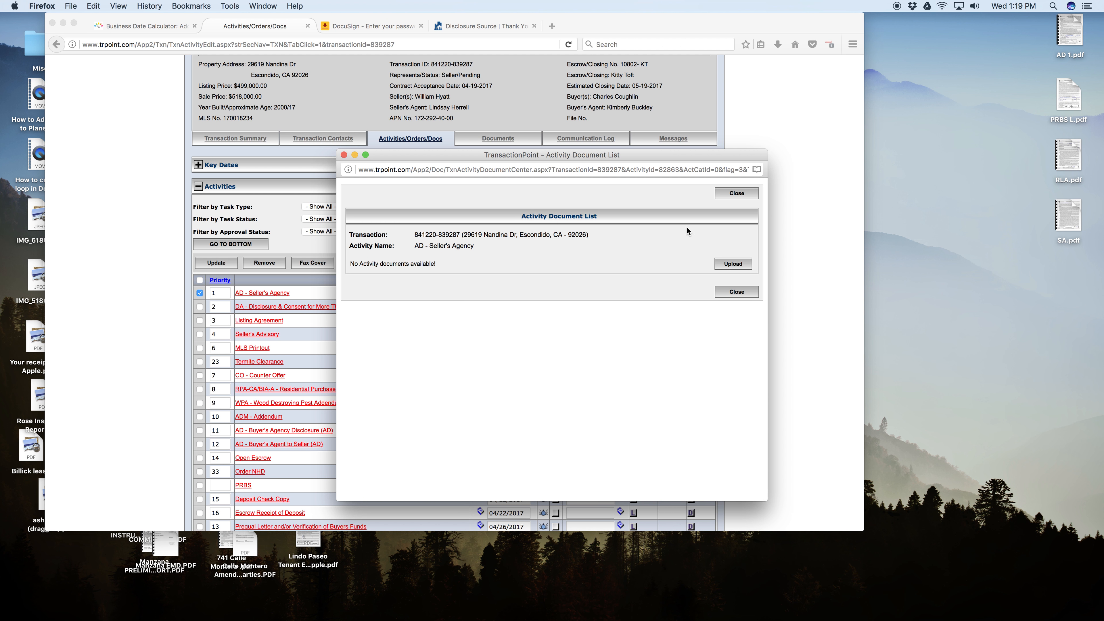
pyautogui.click(737, 193)
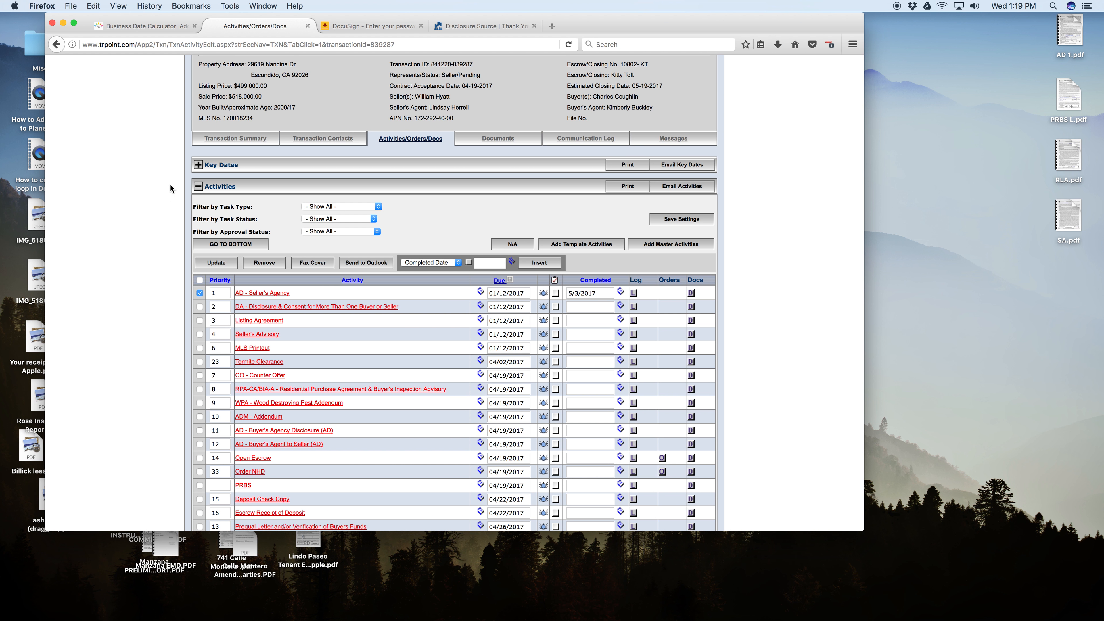
# Upload AD 1.pdf from the Desktop as the document for the AD - Seller's Agency activity and close its document list.
pyautogui.scroll(-2, 447, 366)
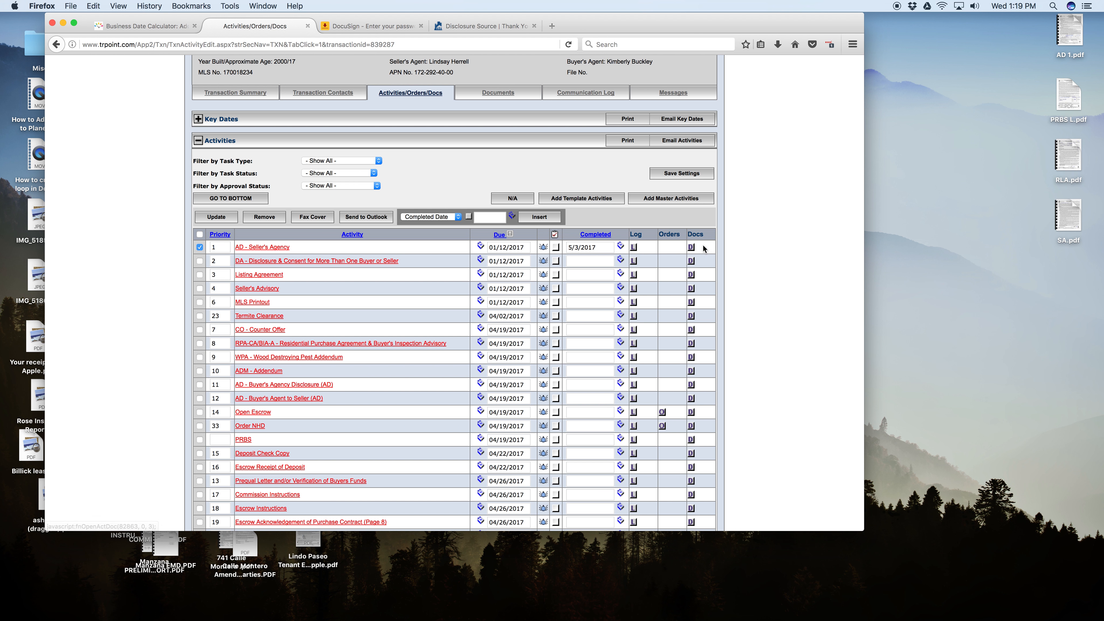
pyautogui.click(690, 247)
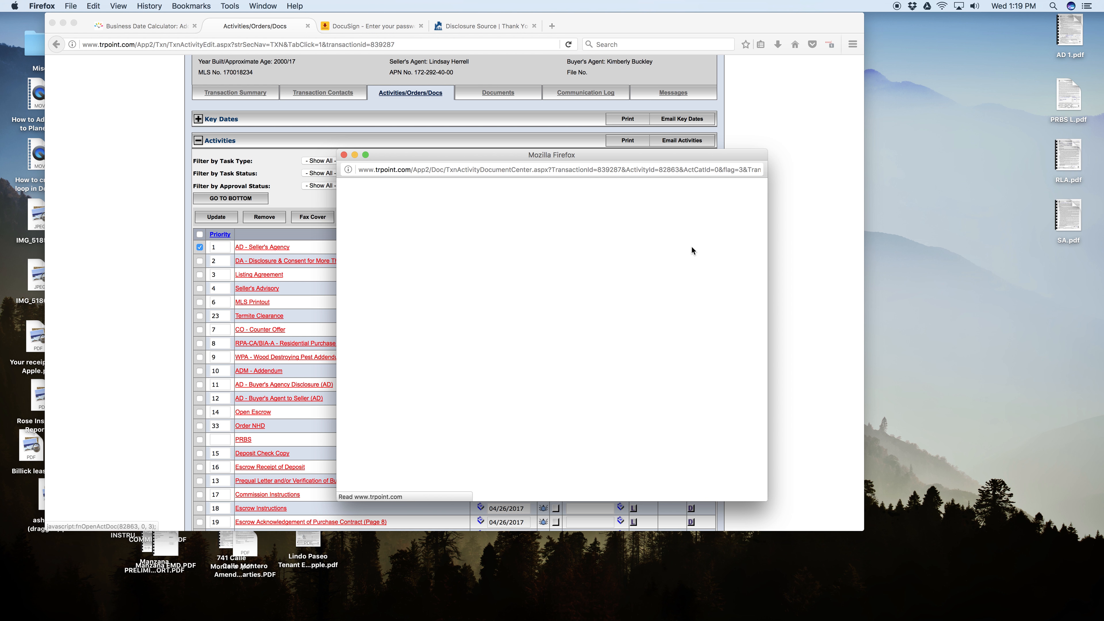
pyautogui.click(751, 265)
pyautogui.click(552, 320)
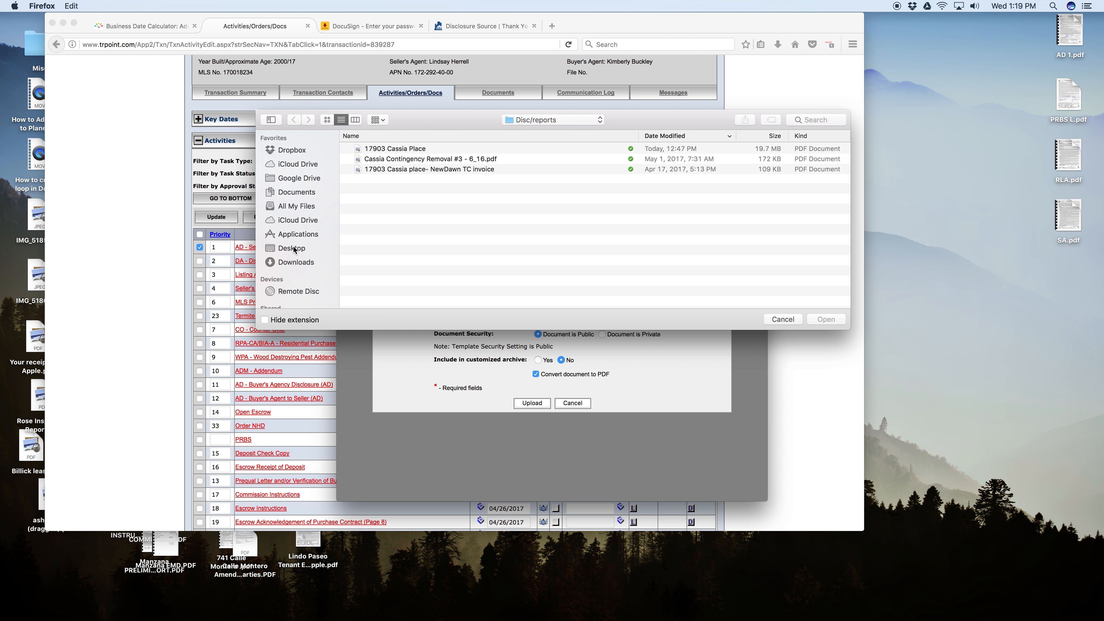
pyautogui.click(291, 248)
pyautogui.click(377, 179)
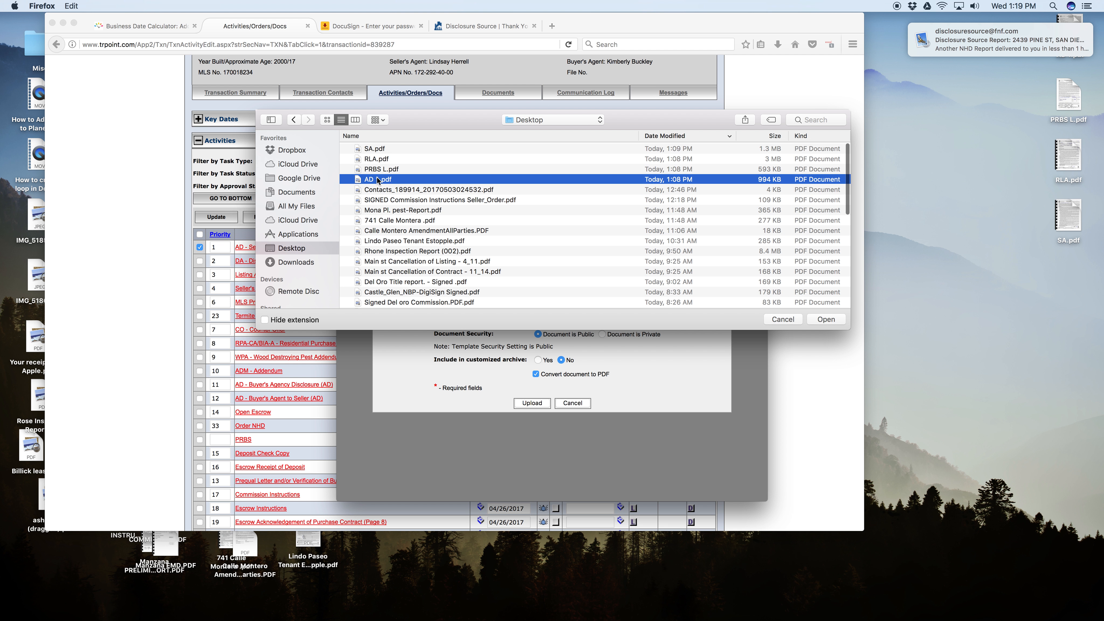
pyautogui.doubleClick(378, 180)
pyautogui.click(531, 401)
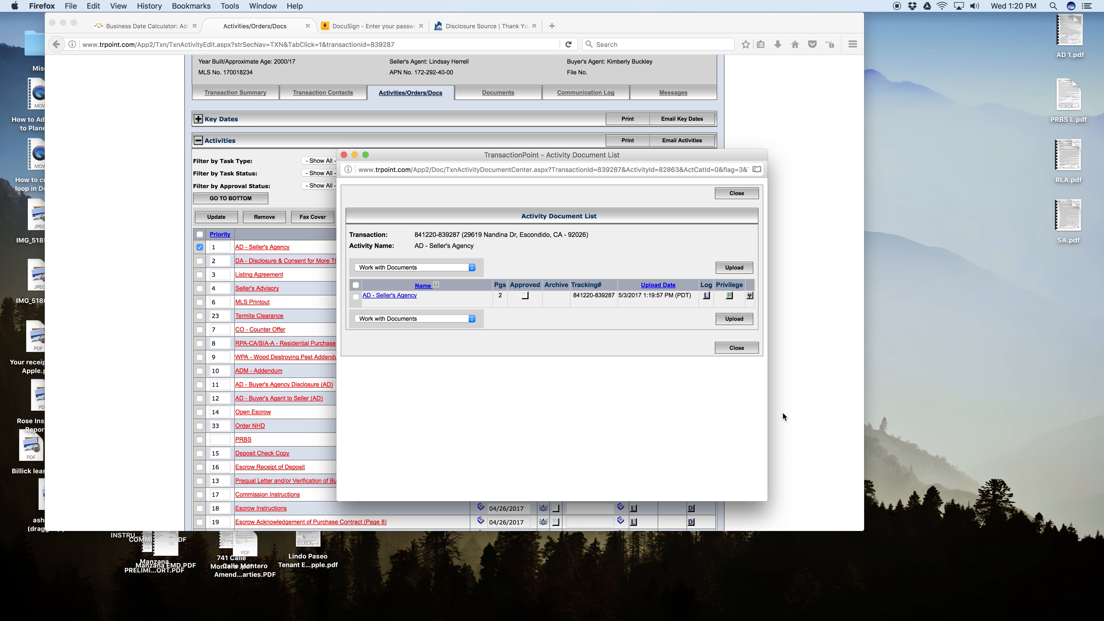
pyautogui.click(737, 348)
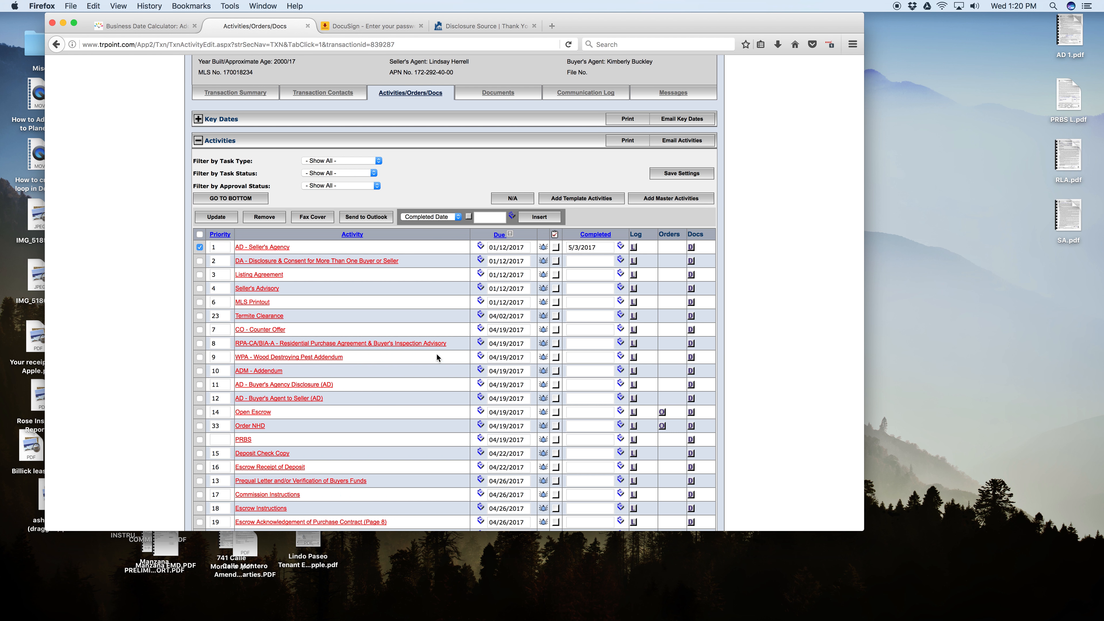
# Mark the DA - Disclosure & Consent for More Than One Buyer or Seller activity as completed with the date 5/3/2017.
pyautogui.scroll(-1, 316, 308)
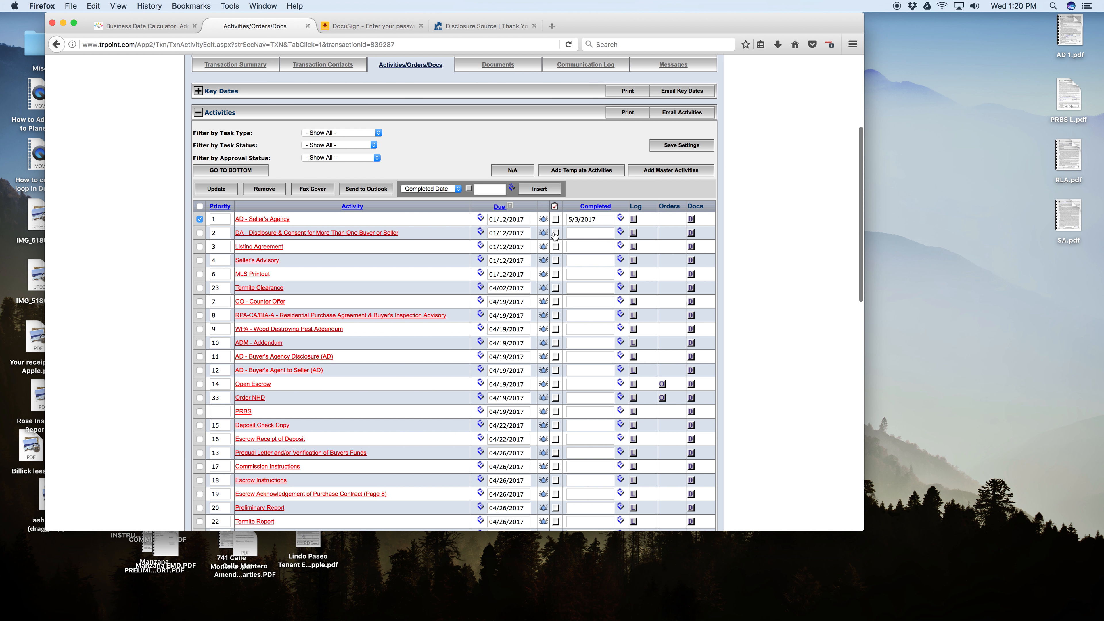
pyautogui.click(555, 234)
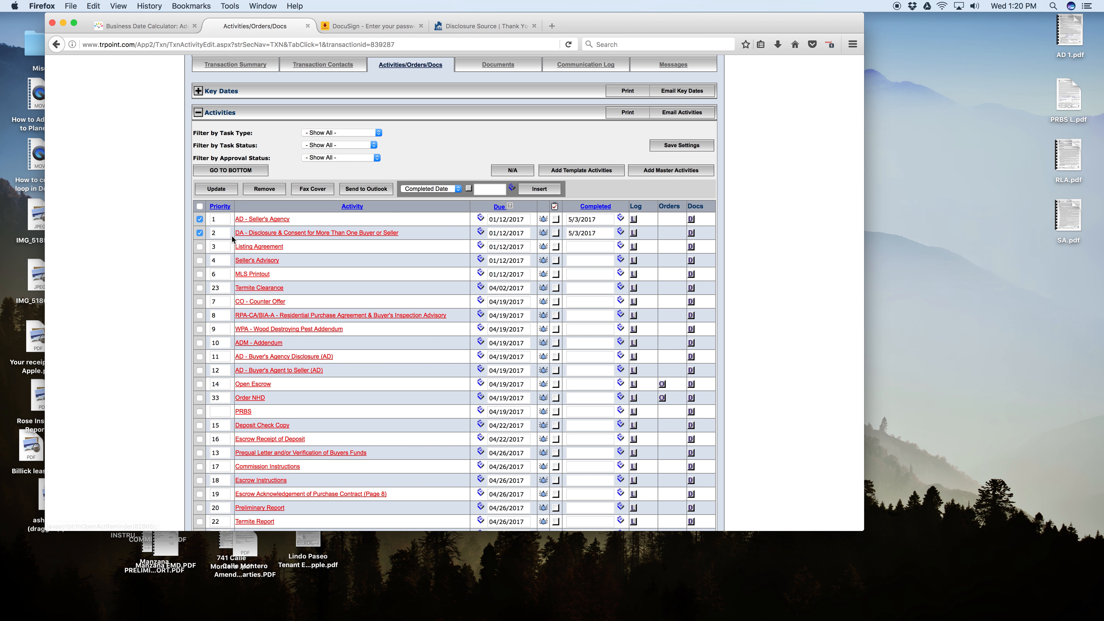
pyautogui.click(557, 234)
pyautogui.click(200, 233)
pyautogui.click(557, 233)
# Upload PRBS L.pdf as the document for the DA - Disclosure & Consent activity and close its document list.
pyautogui.click(692, 234)
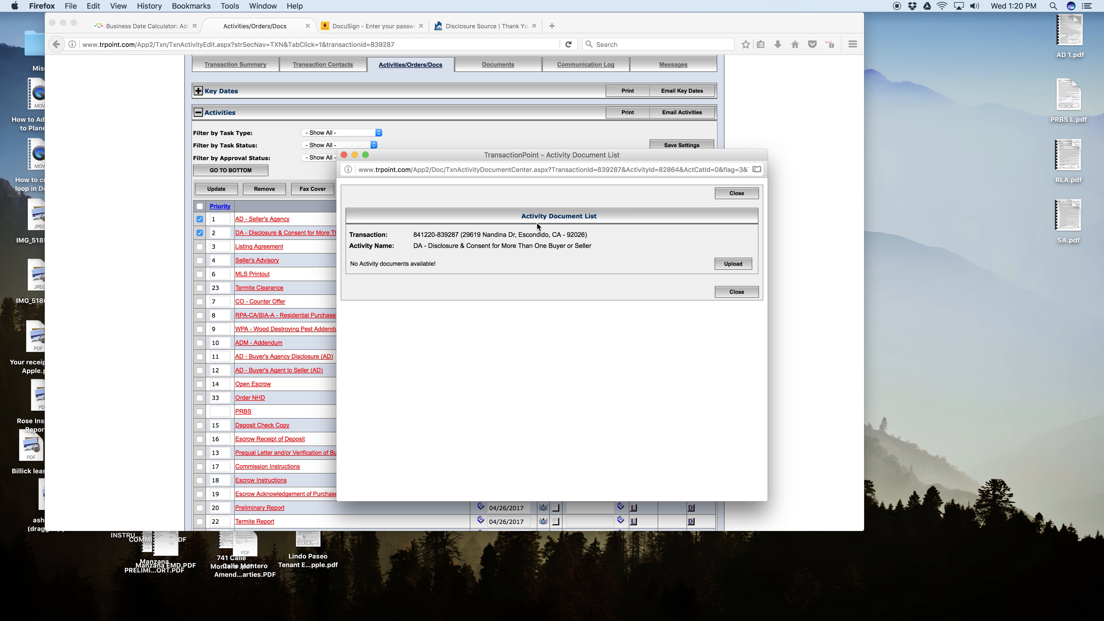
pyautogui.click(743, 263)
pyautogui.click(549, 319)
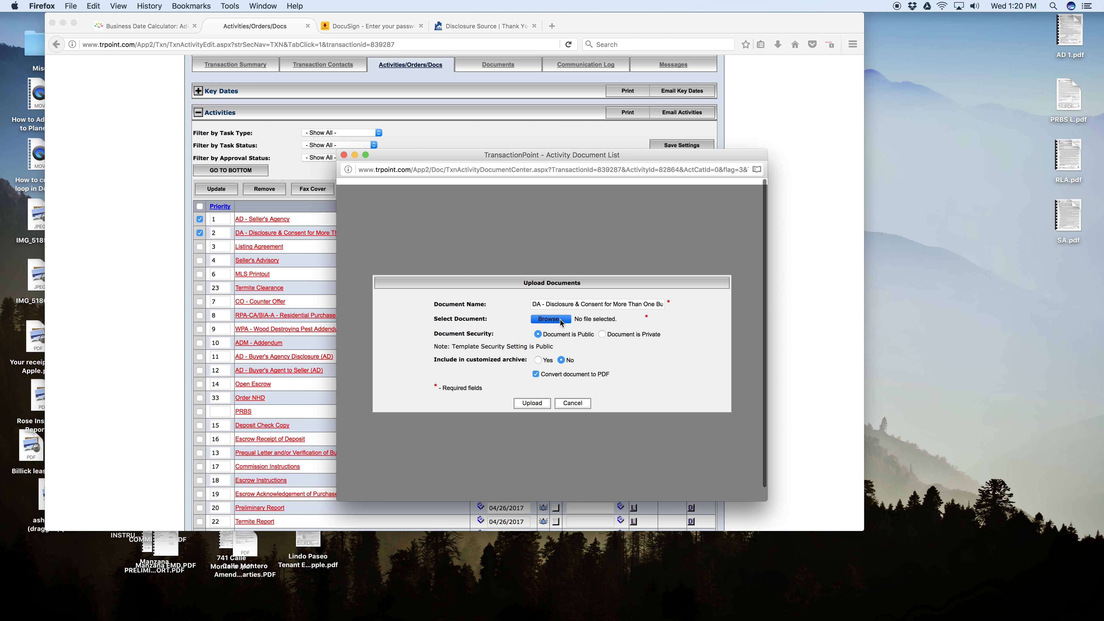
pyautogui.doubleClick(374, 169)
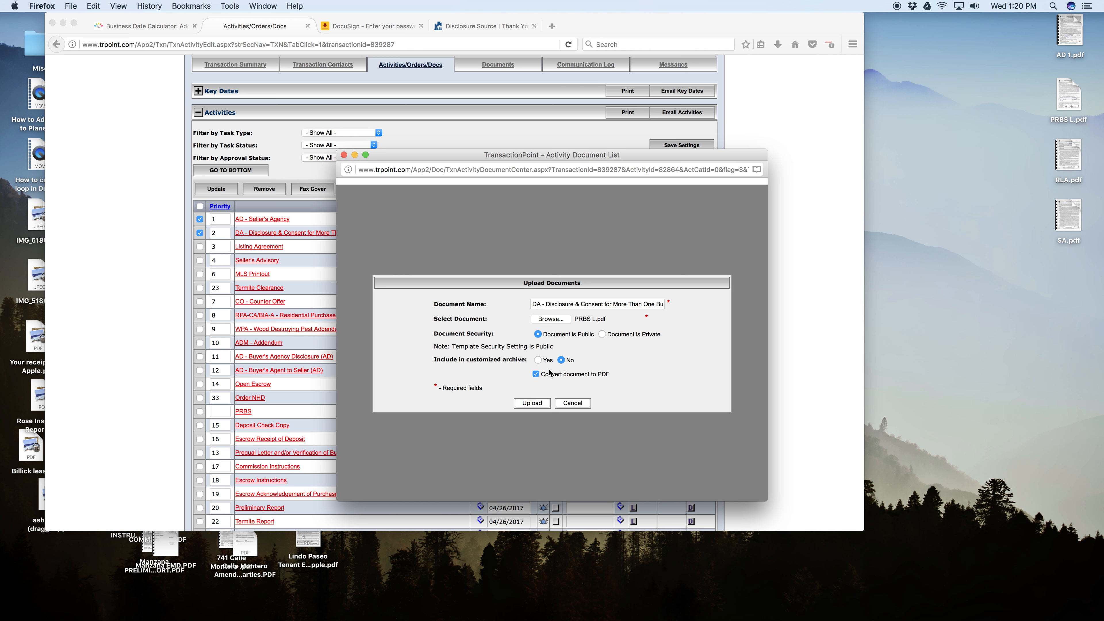
pyautogui.click(526, 401)
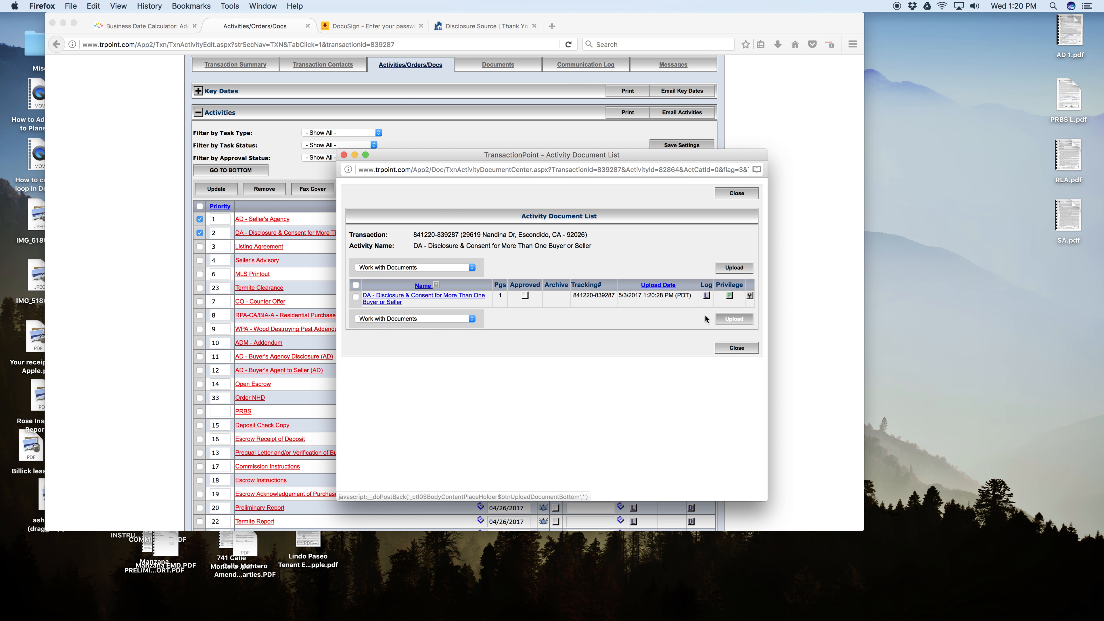
pyautogui.click(736, 348)
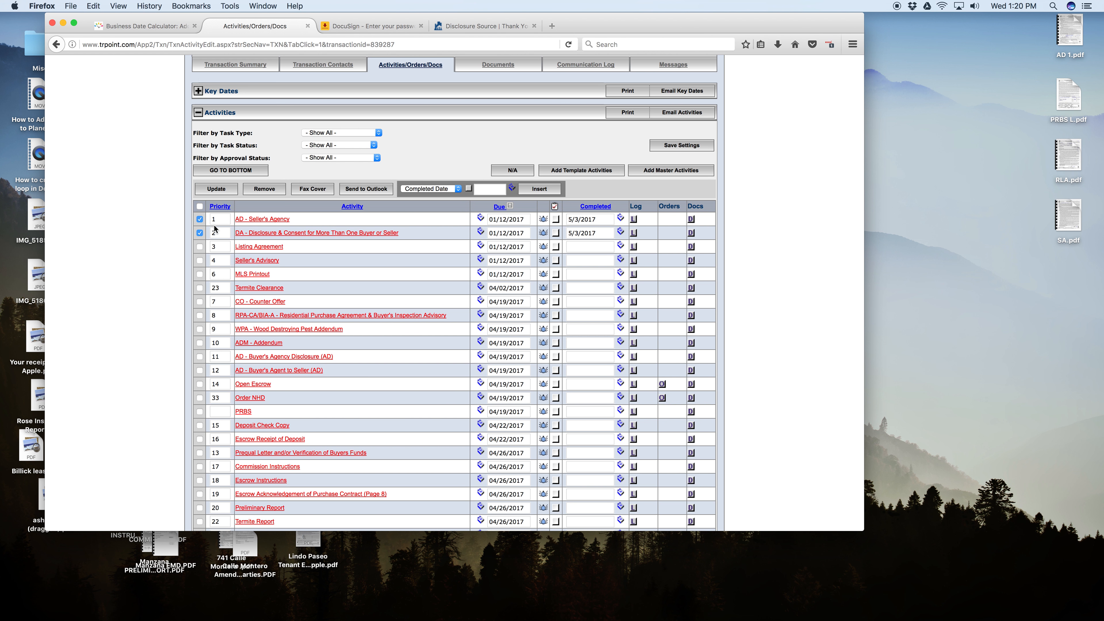
# Mark the Listing Agreement activity as completed on 5/3/2017 and upload RLA.pdf as its document.
pyautogui.click(556, 246)
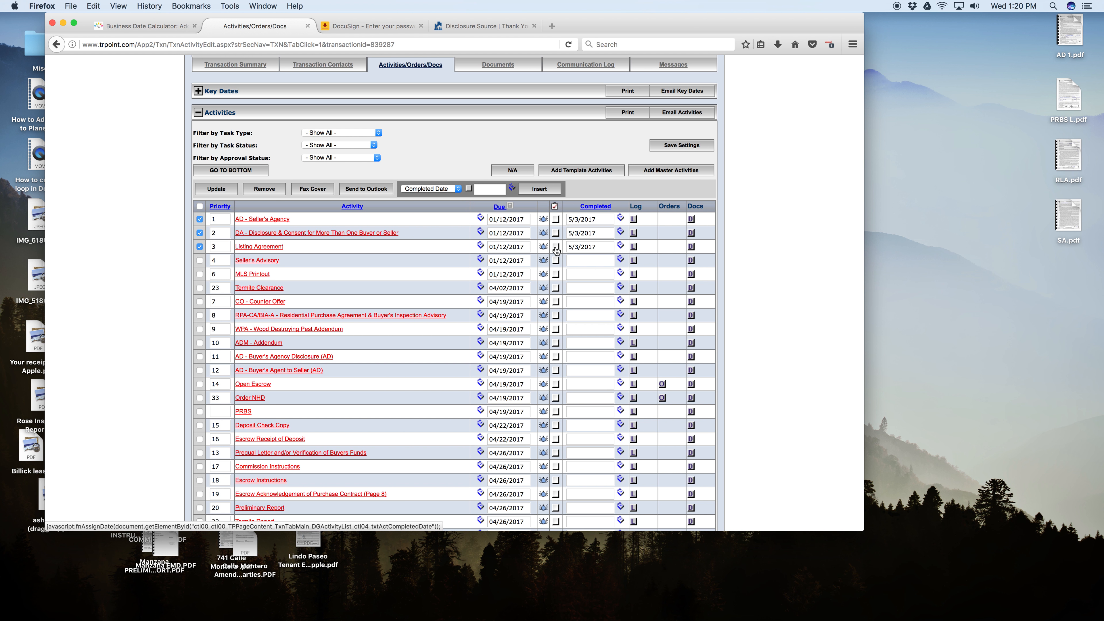
pyautogui.click(691, 247)
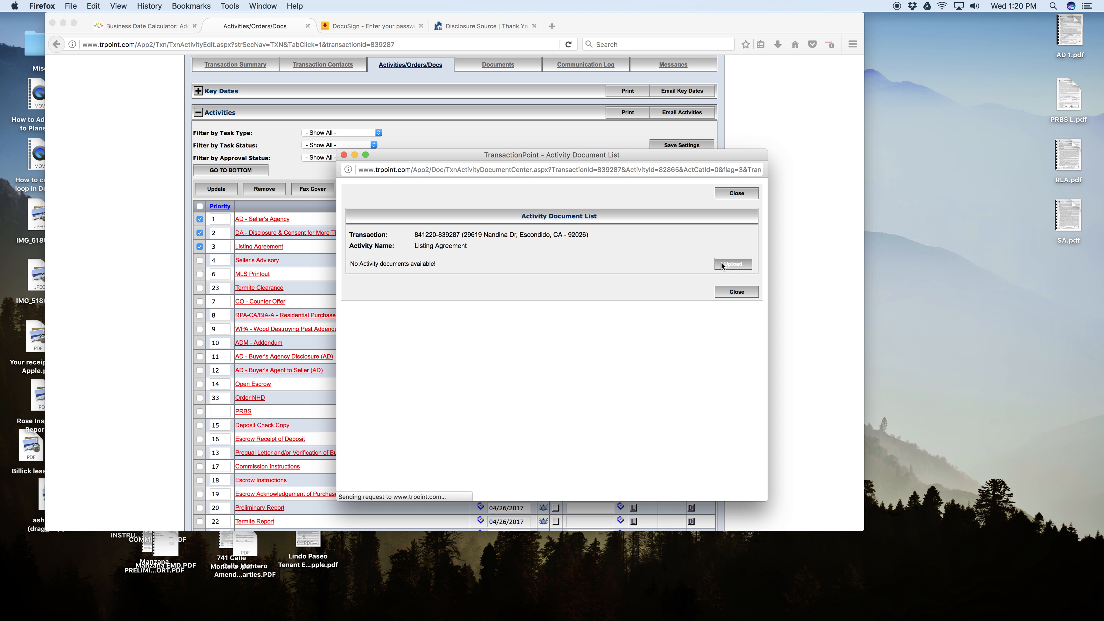
pyautogui.click(723, 264)
pyautogui.click(550, 320)
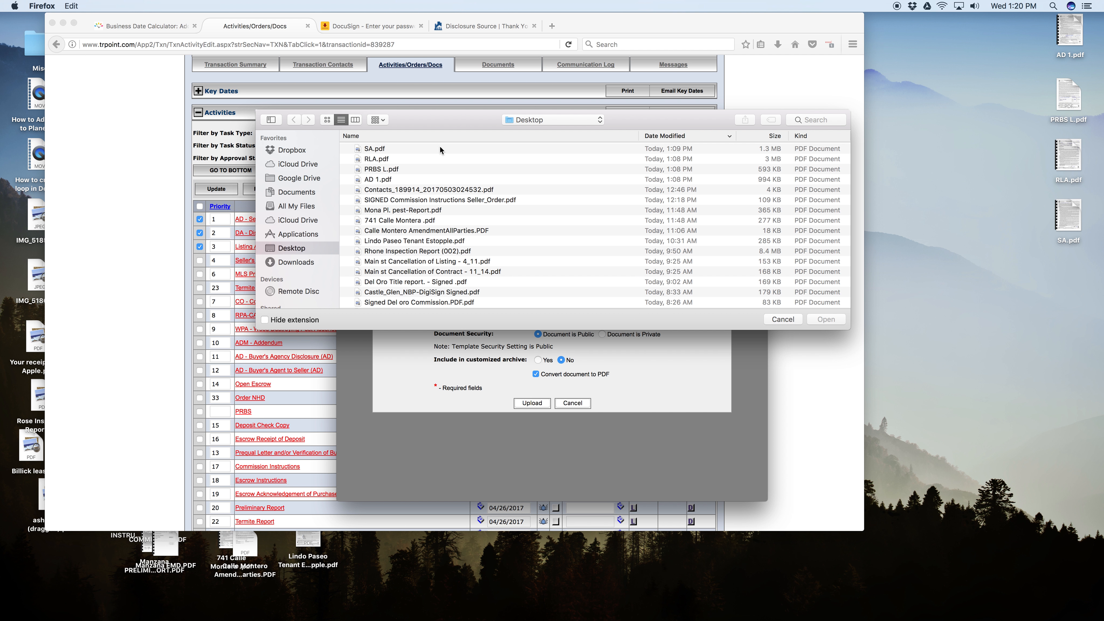
pyautogui.doubleClick(383, 161)
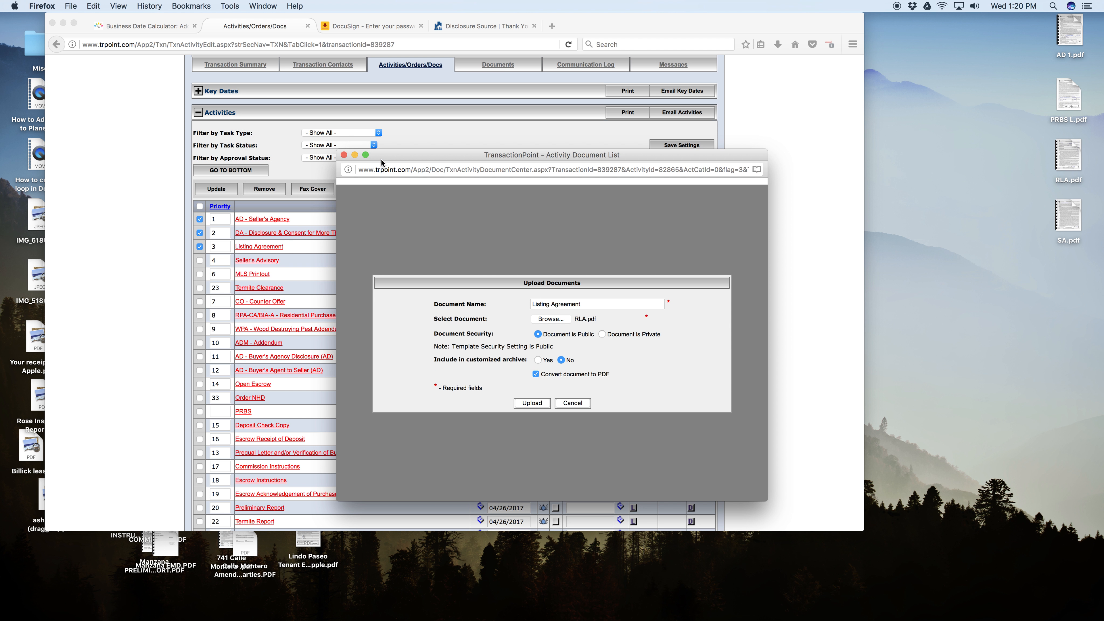
pyautogui.click(549, 404)
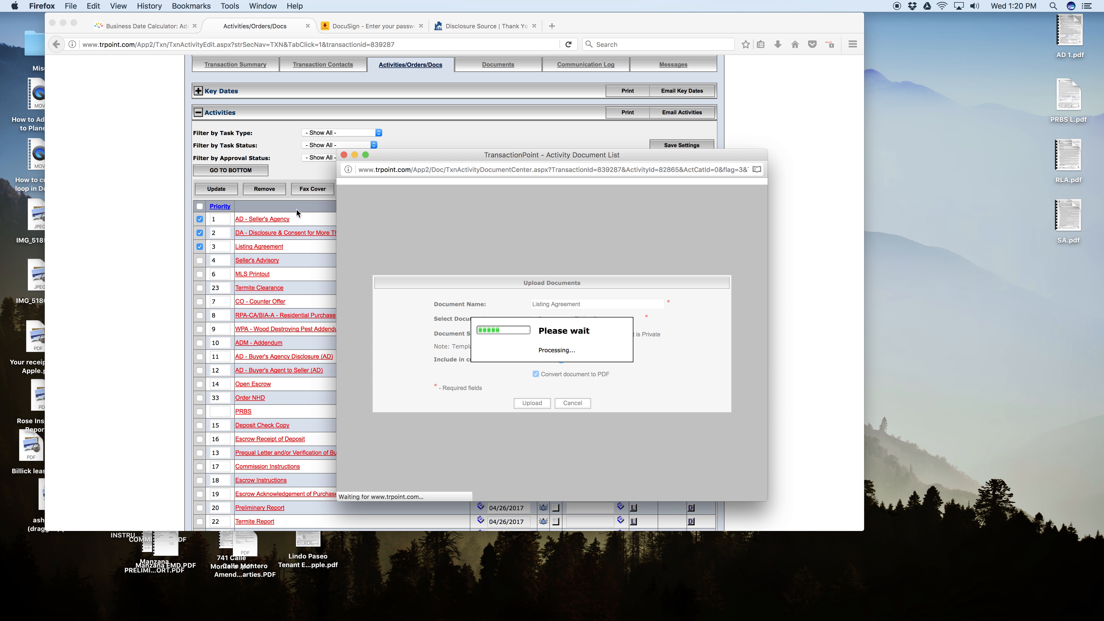
pyautogui.click(734, 353)
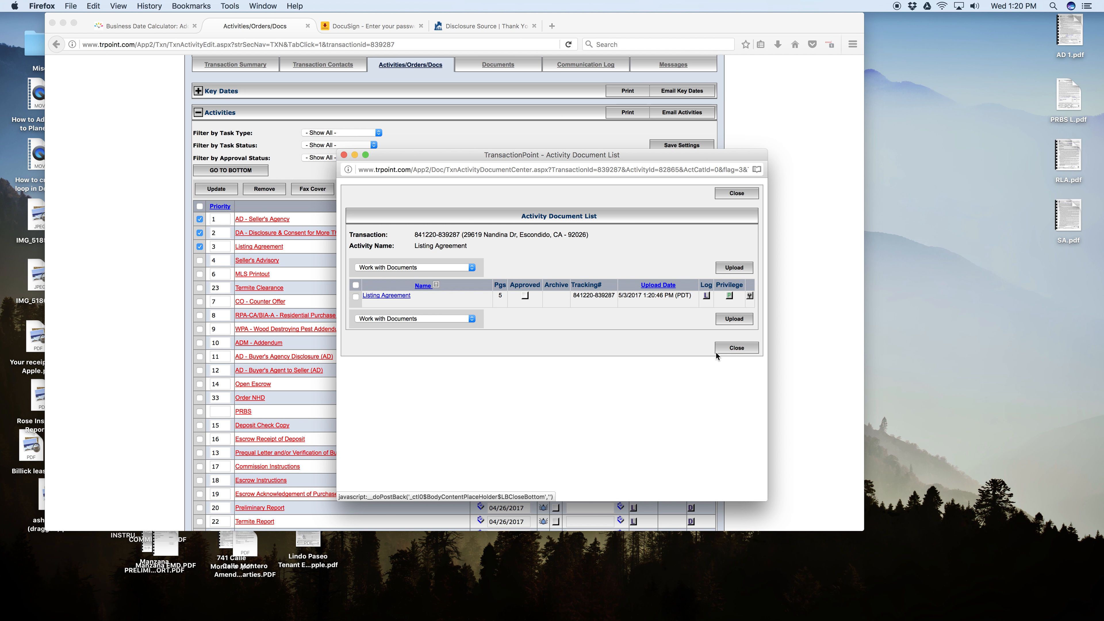
# Mark the Seller's Advisory activity as completed on 5/3/2017 and upload SA.pdf as its document.
pyautogui.click(556, 261)
pyautogui.click(691, 260)
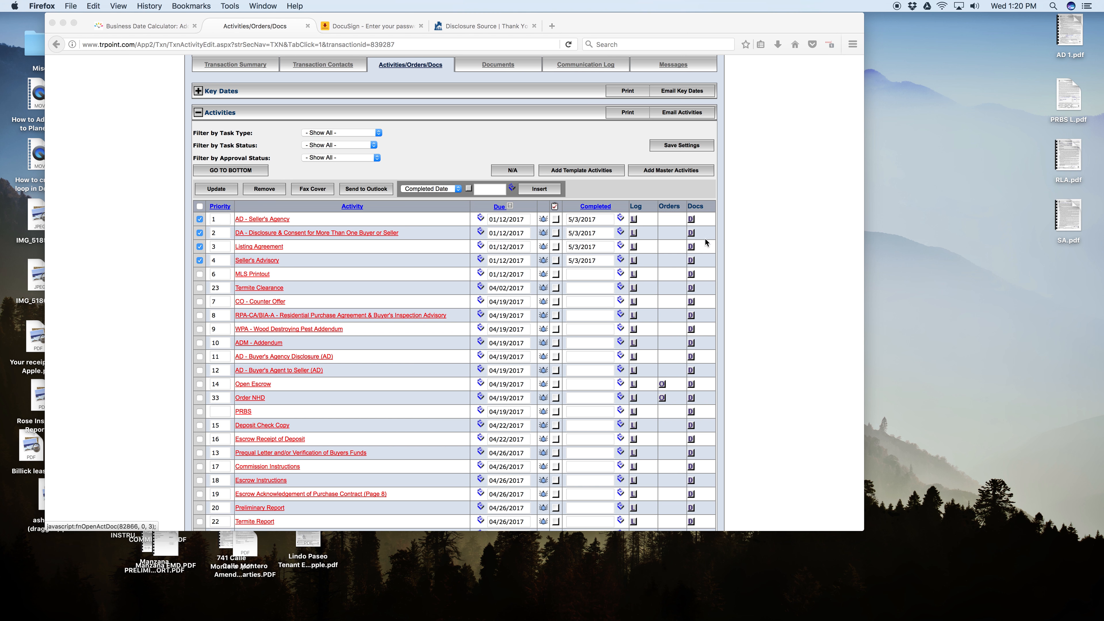
pyautogui.click(732, 264)
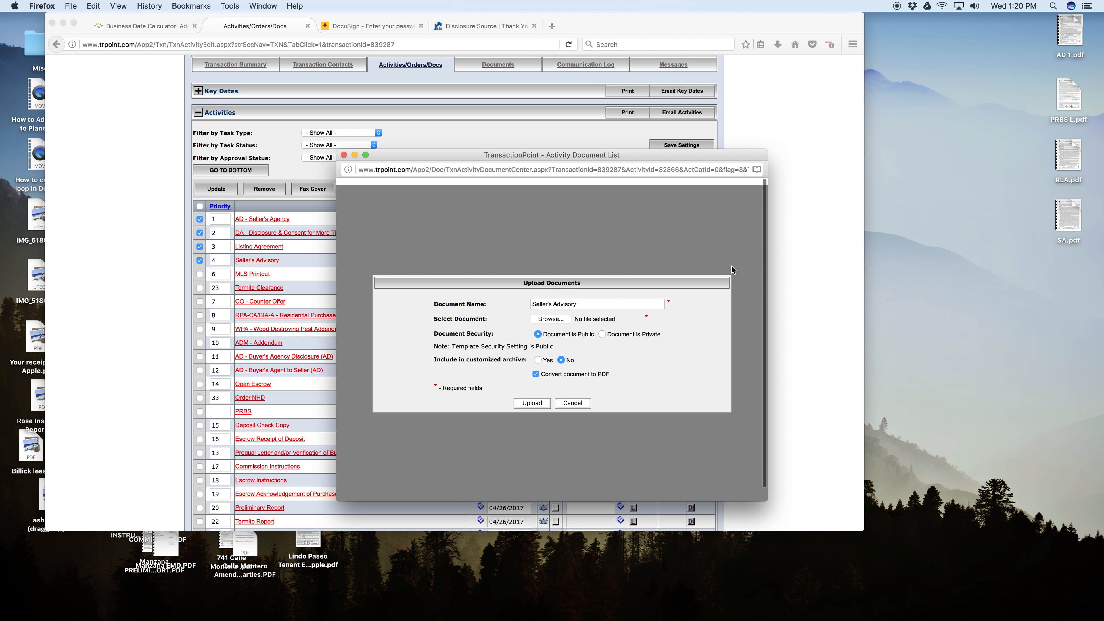
pyautogui.click(551, 319)
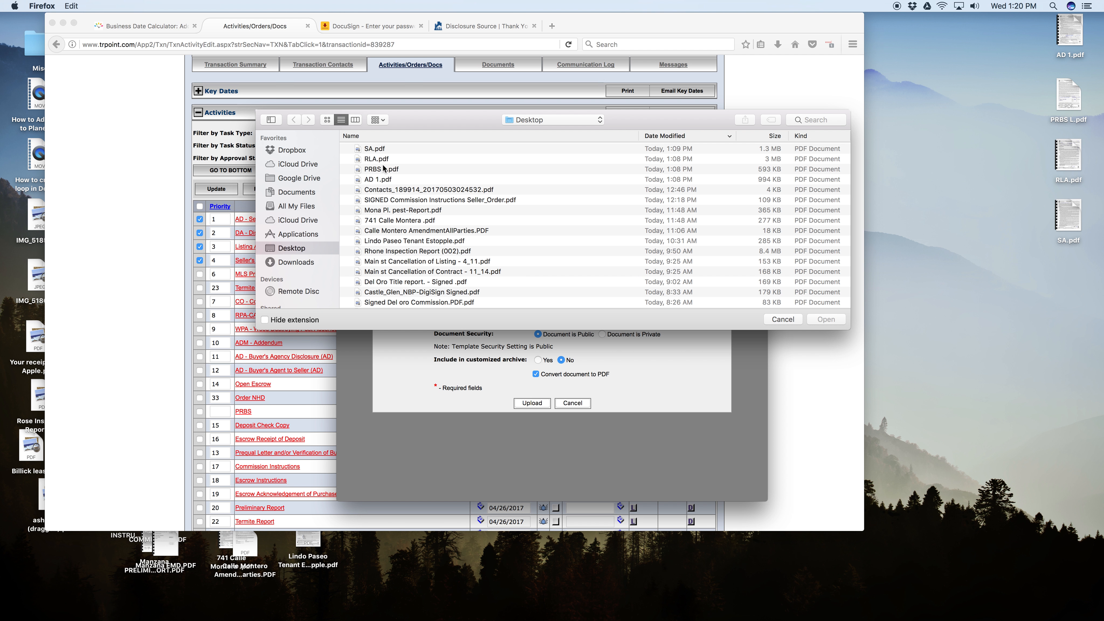
pyautogui.click(375, 149)
pyautogui.doubleClick(374, 149)
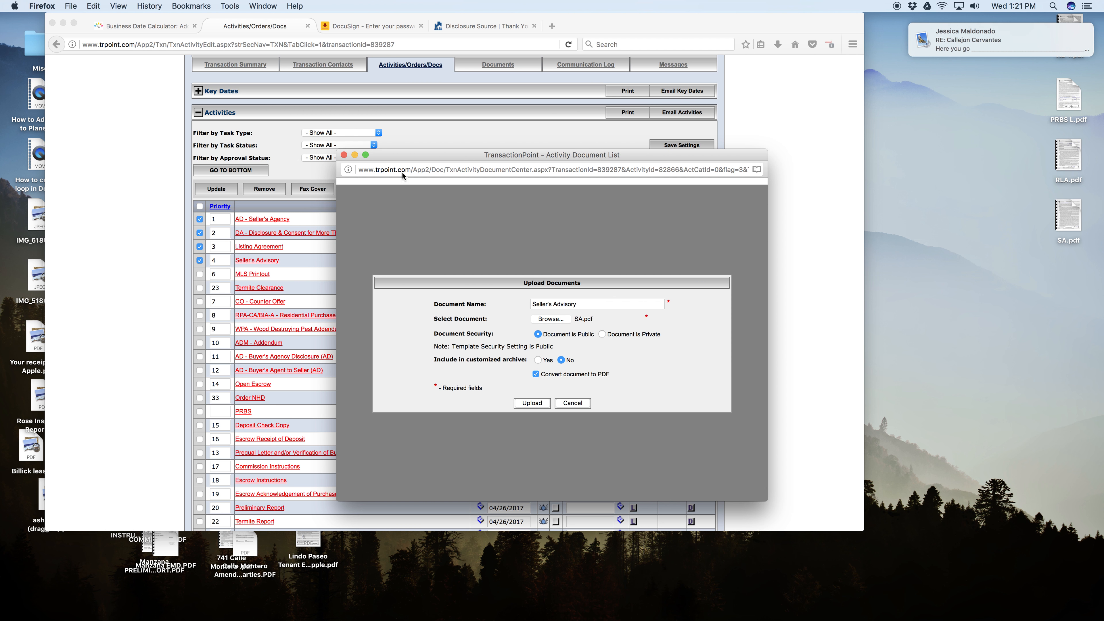
pyautogui.click(532, 403)
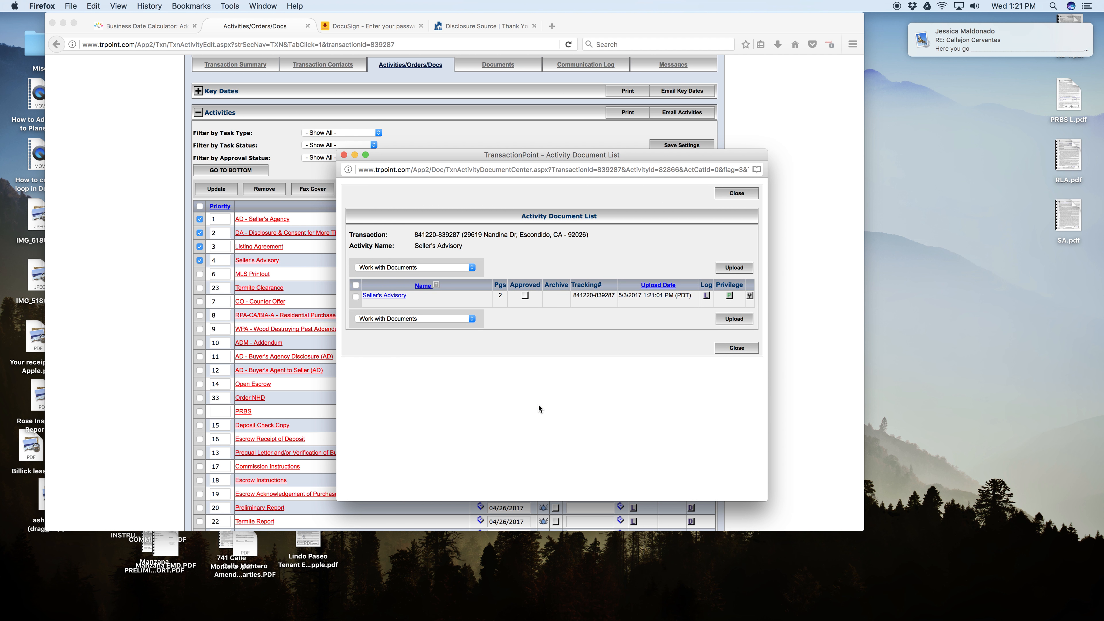
pyautogui.click(737, 348)
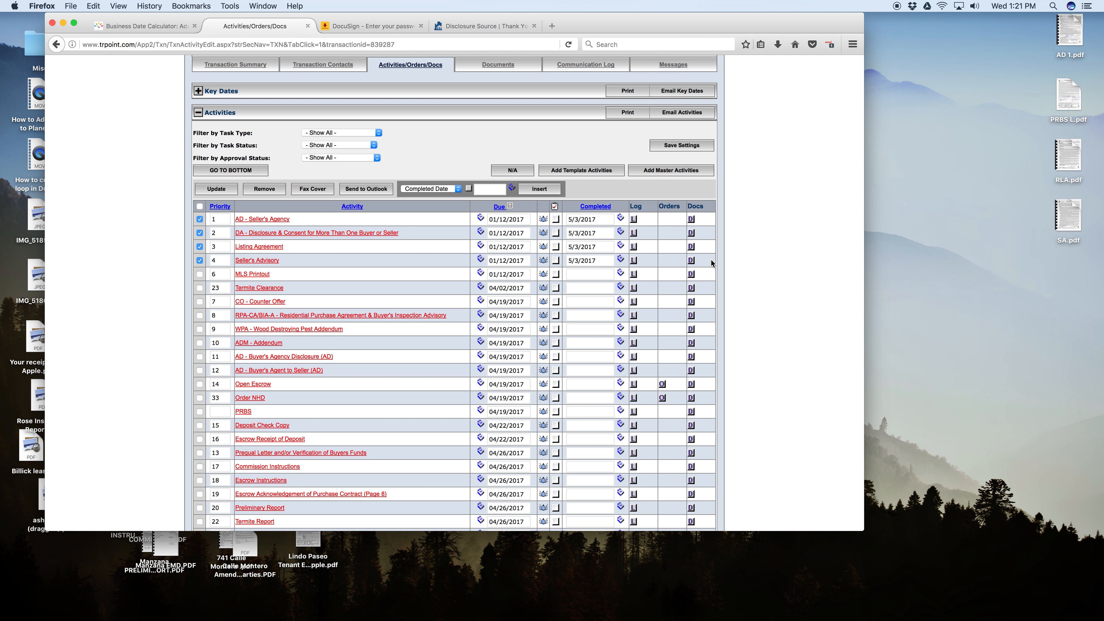
# Update the activity list to save the completion dates of the four checked activities.
pyautogui.click(210, 194)
pyautogui.scroll(-5, 391, 269)
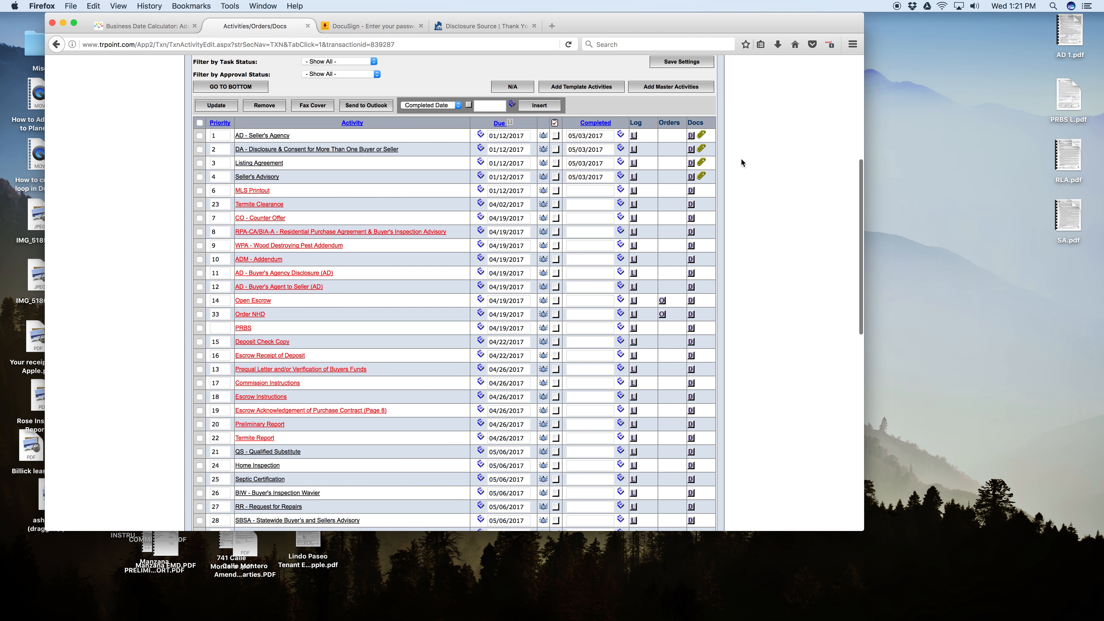
# Open the Listing Agreement's attached PDF in Preview, look through its pages, and close it along with the document list.
pyautogui.click(702, 163)
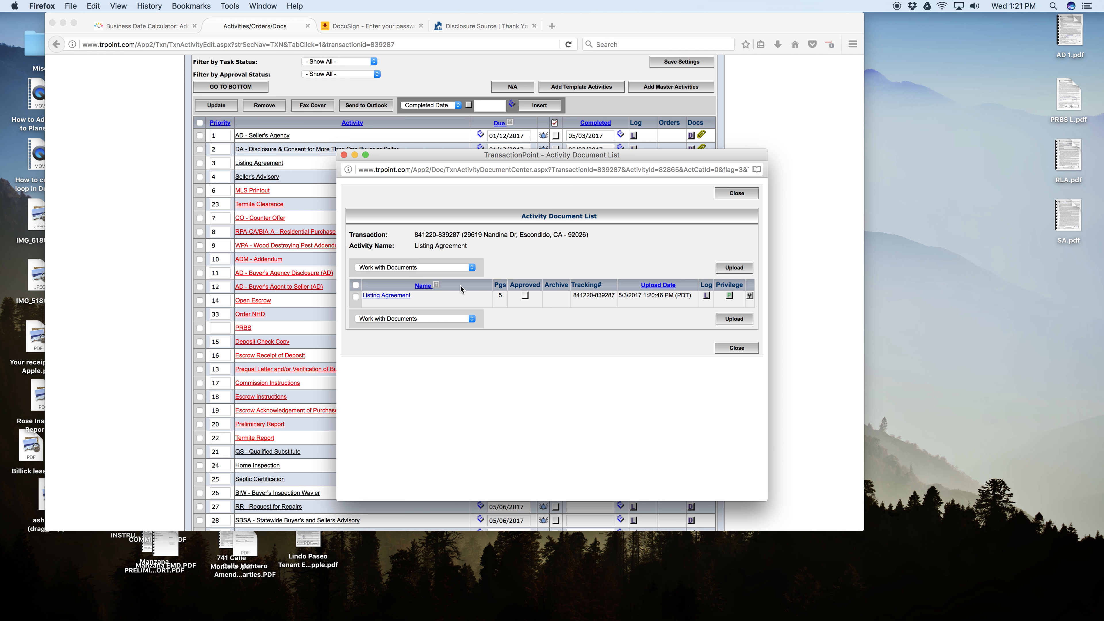
pyautogui.click(389, 297)
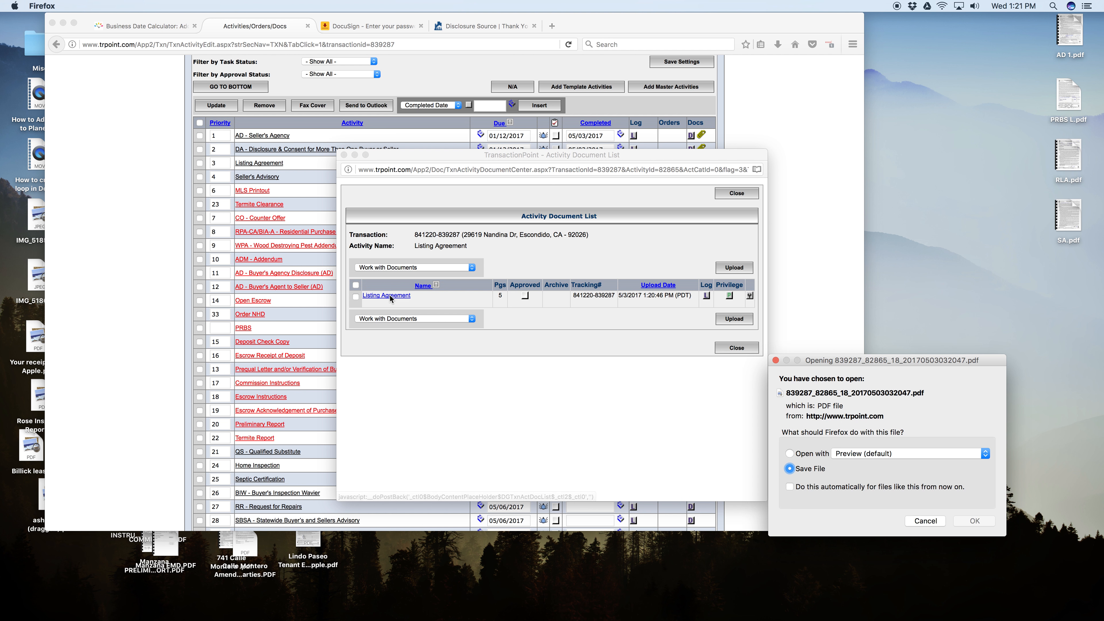
pyautogui.click(790, 453)
pyautogui.click(974, 521)
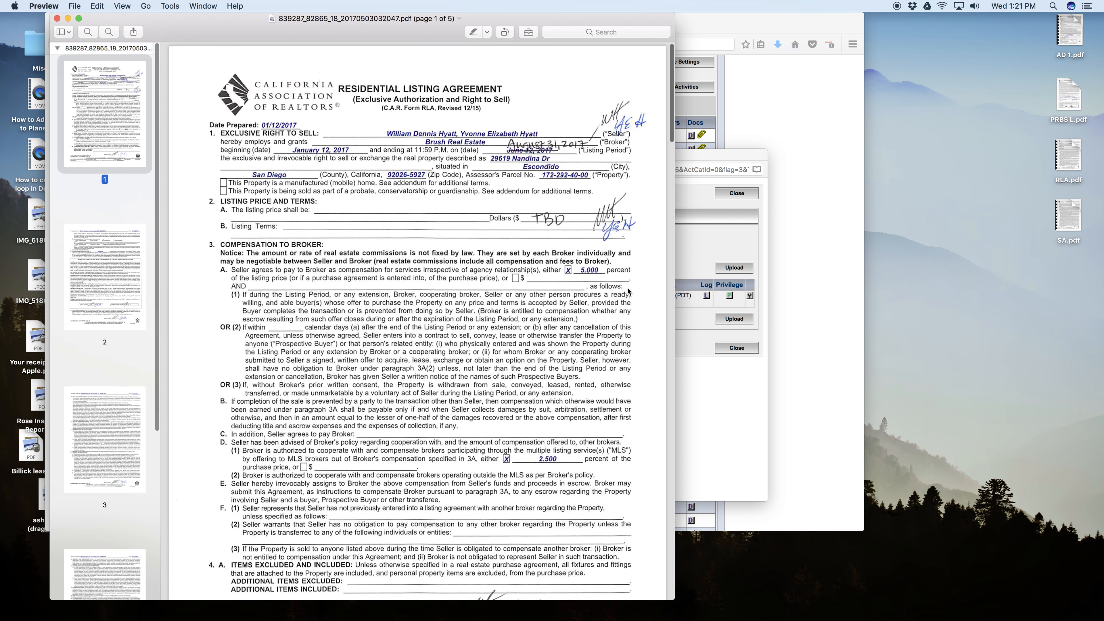
pyautogui.scroll(-10, 474, 270)
pyautogui.scroll(-20, 474, 270)
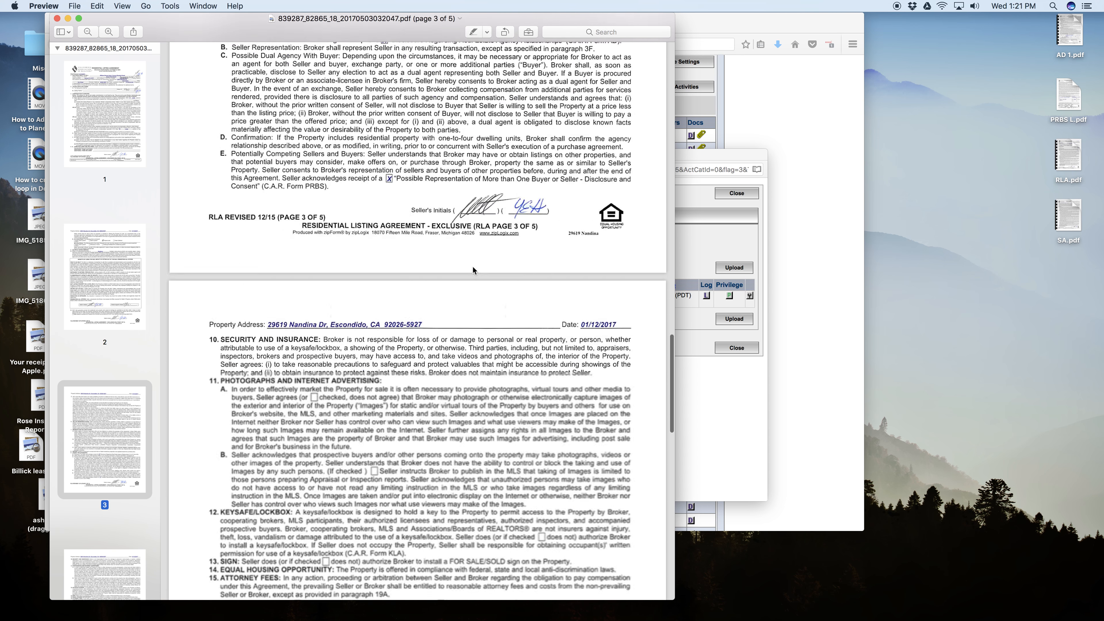
pyautogui.scroll(20, 473, 270)
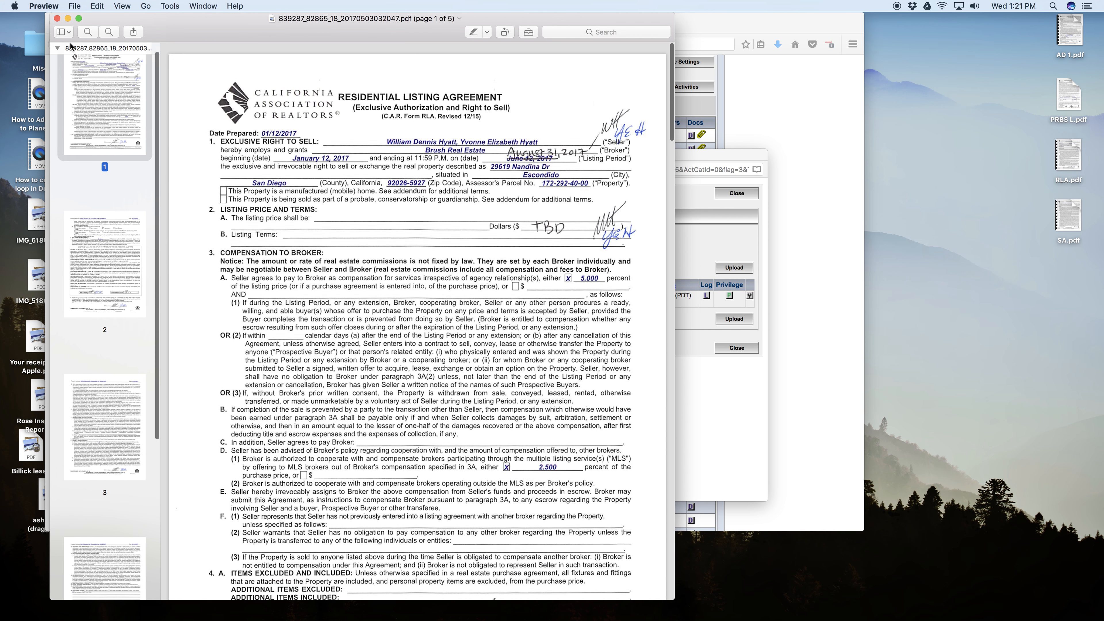
pyautogui.click(57, 19)
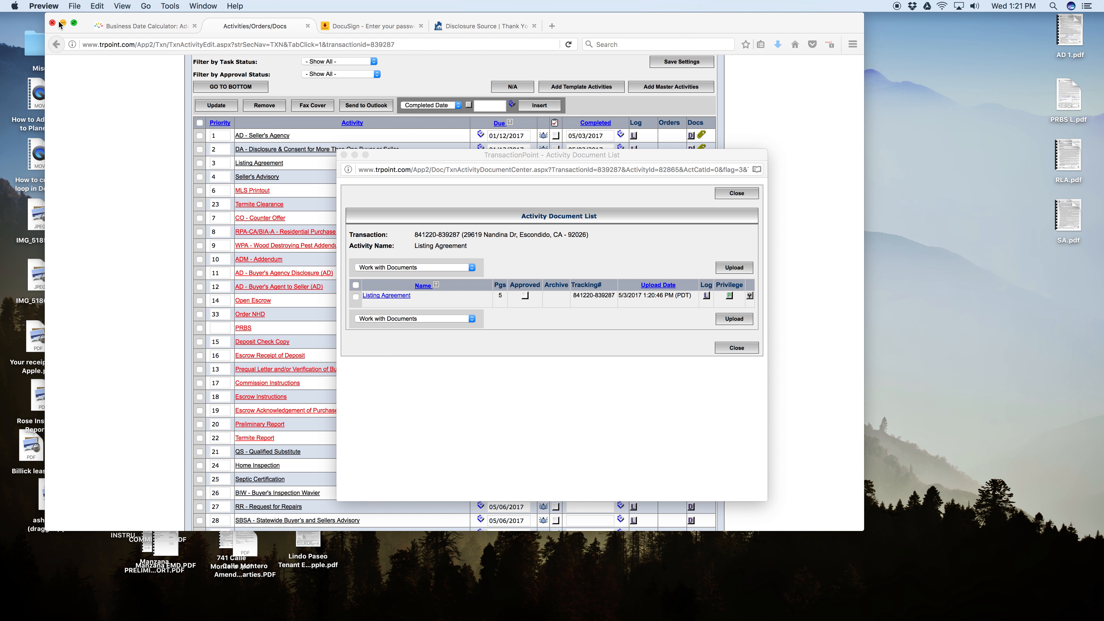
pyautogui.click(343, 155)
pyautogui.scroll(6, 394, 189)
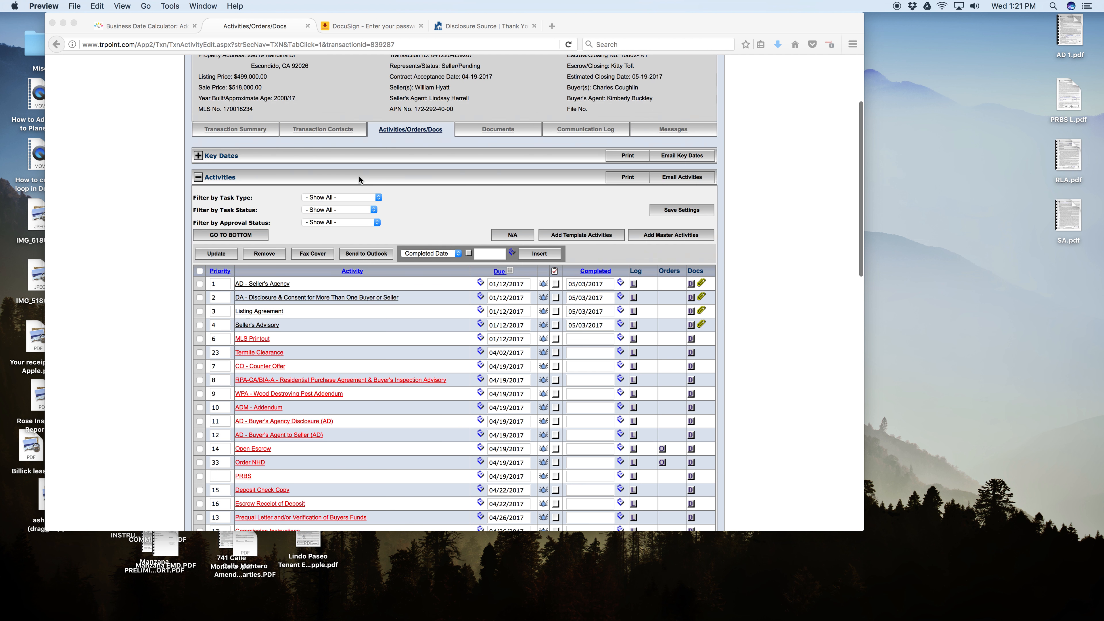